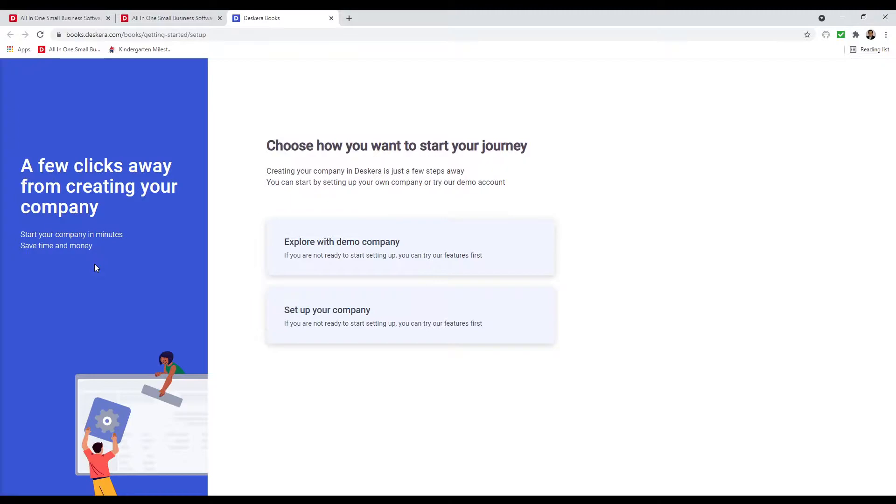
# Name the organisation IT Reseller PTE LTD, located in United States of America, with USD currency.
pyautogui.click(321, 325)
pyautogui.click(336, 187)
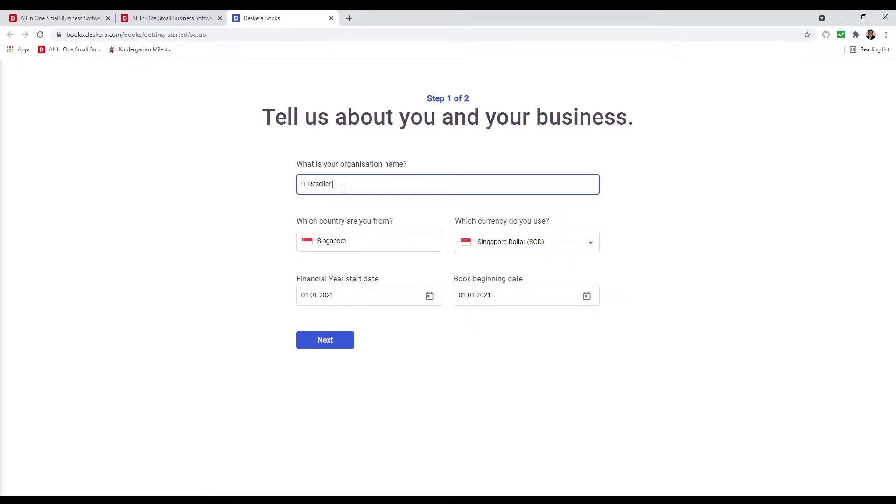
pyautogui.write('PPTE LTD')
pyautogui.click(371, 240)
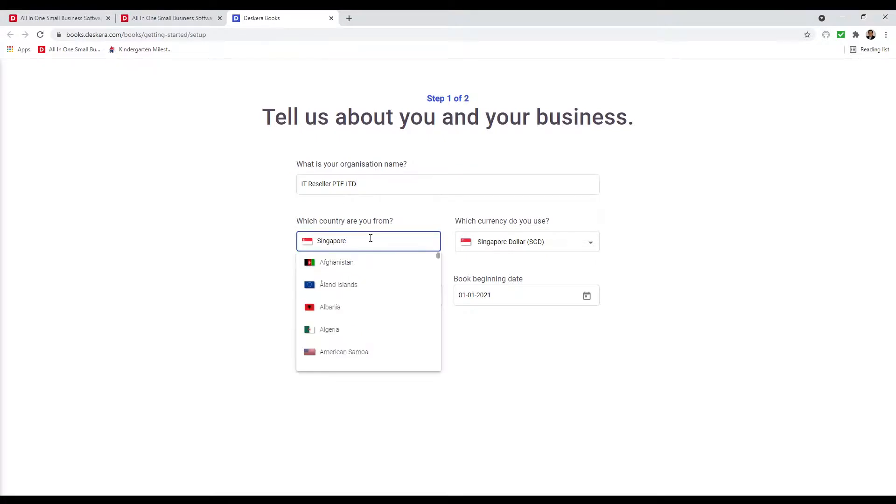
pyautogui.doubleClick(325, 241)
pyautogui.write('Un')
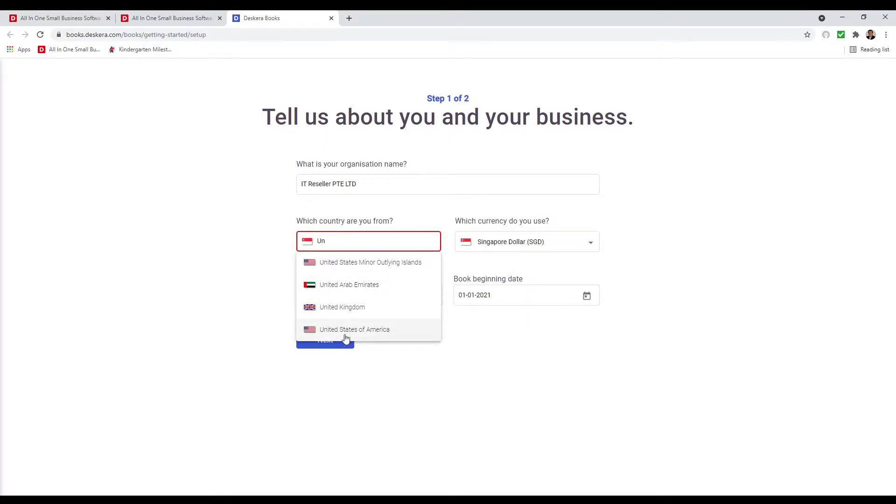
pyautogui.click(345, 336)
pyautogui.click(504, 245)
pyautogui.click(504, 245)
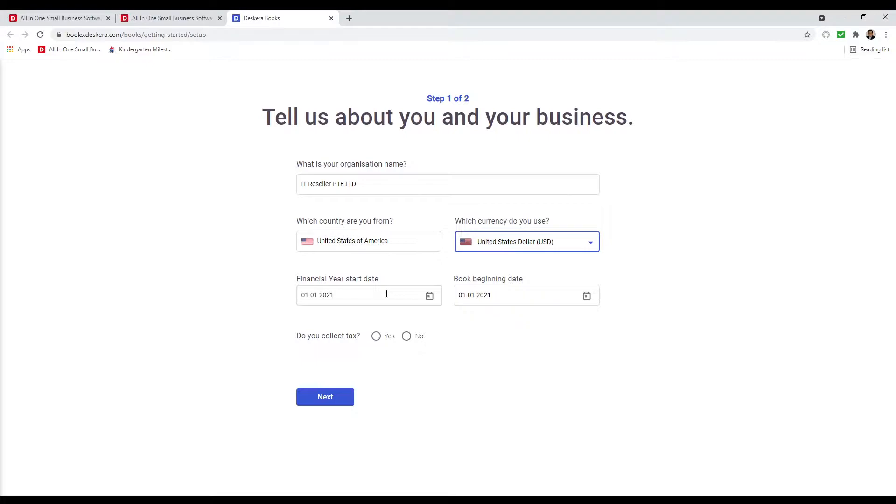
# Set the book beginning date to 1 May 2021, mark the business as collecting tax, and continue.
pyautogui.click(586, 297)
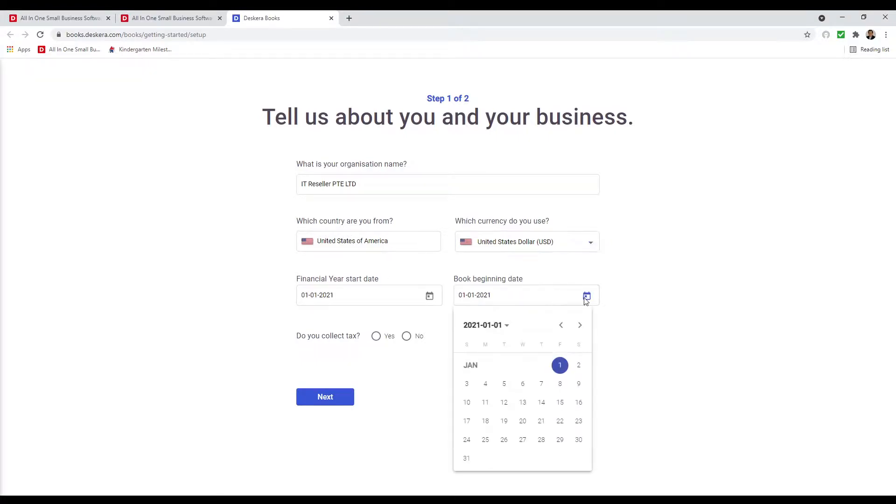
pyautogui.click(577, 325)
pyautogui.click(578, 326)
pyautogui.click(577, 326)
pyautogui.click(577, 326)
pyautogui.click(579, 366)
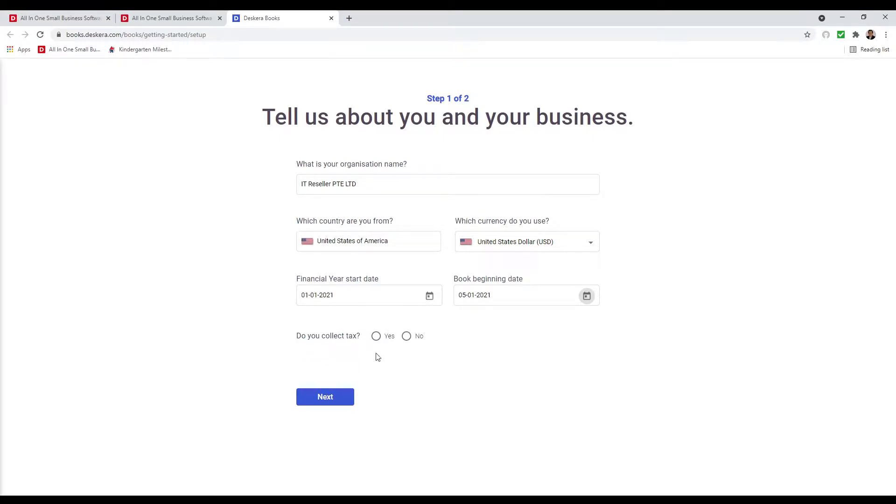
pyautogui.click(377, 336)
pyautogui.click(329, 401)
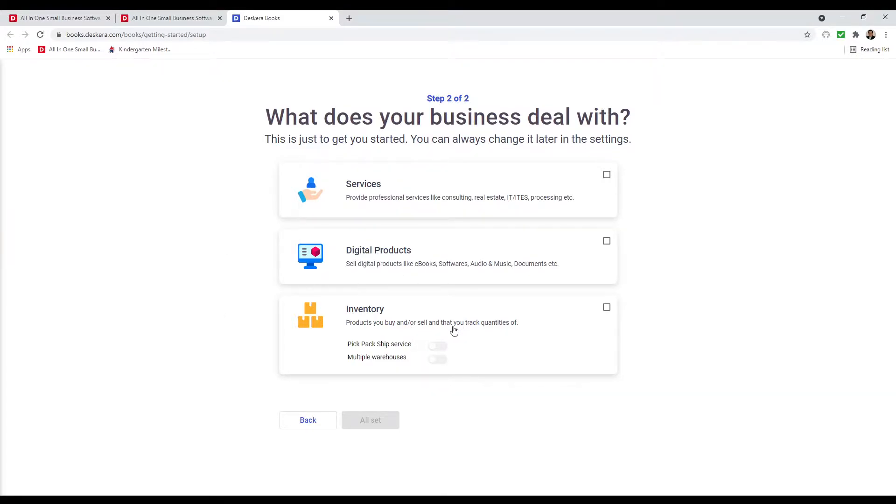
# Choose Digital Products and Inventory, enable pick-pack-ship and multiple warehouses, and finish setup.
pyautogui.click(606, 242)
pyautogui.click(606, 307)
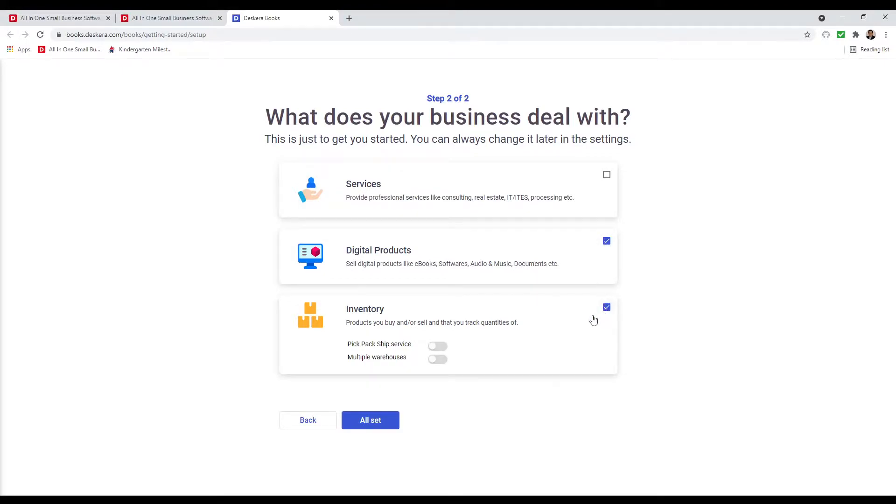
pyautogui.click(438, 347)
pyautogui.click(439, 360)
pyautogui.click(372, 428)
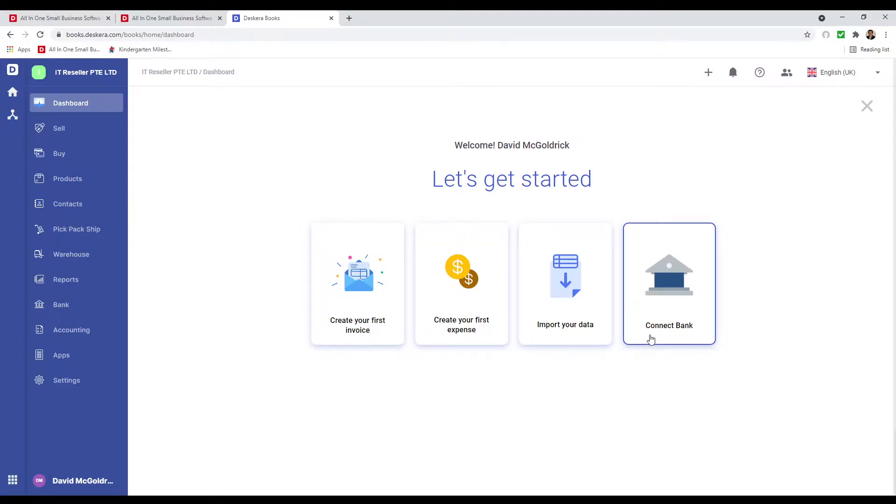
# Pick Contacts under Import your data, then download and open the sample contacts xlsx.
pyautogui.click(573, 336)
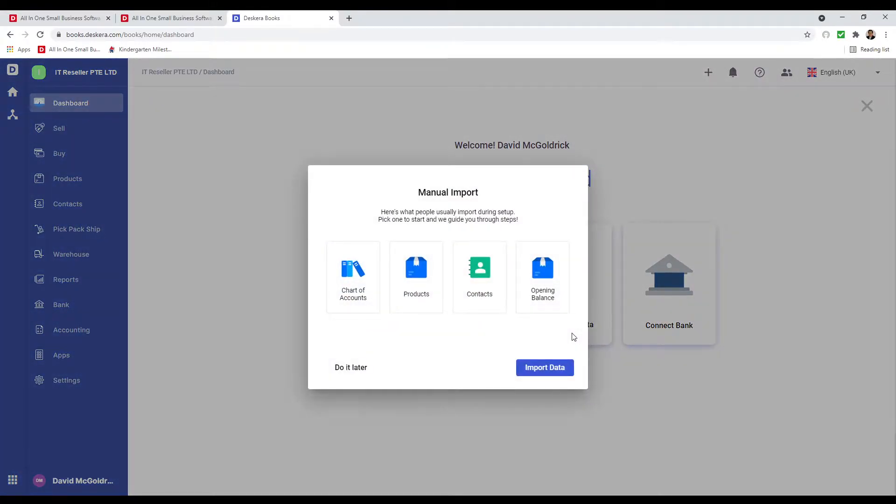
pyautogui.click(484, 286)
pyautogui.click(541, 370)
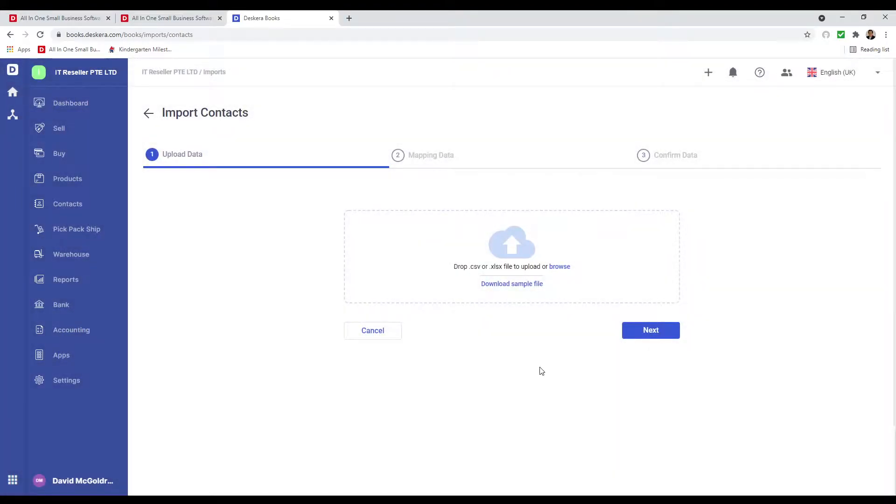
pyautogui.click(513, 290)
pyautogui.click(55, 486)
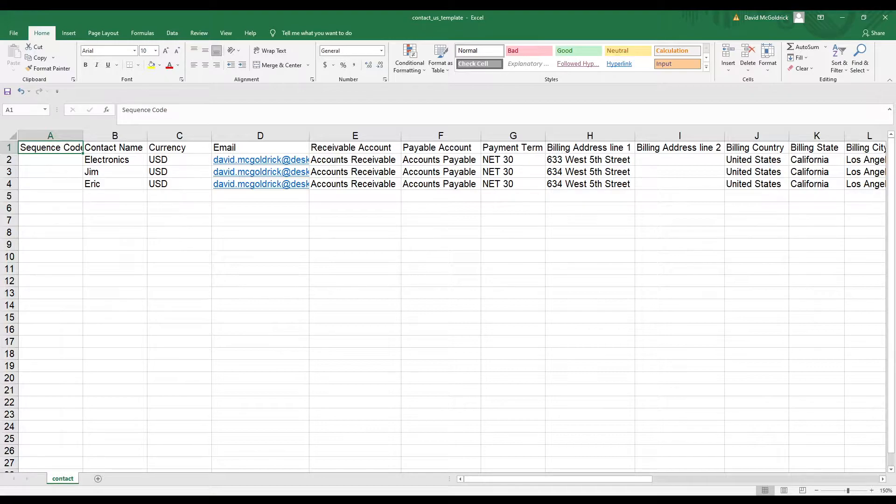
# Check the Contact Name, Currency, Email, Receivable, Payable and Payment Term columns.
pyautogui.click(115, 148)
pyautogui.click(179, 147)
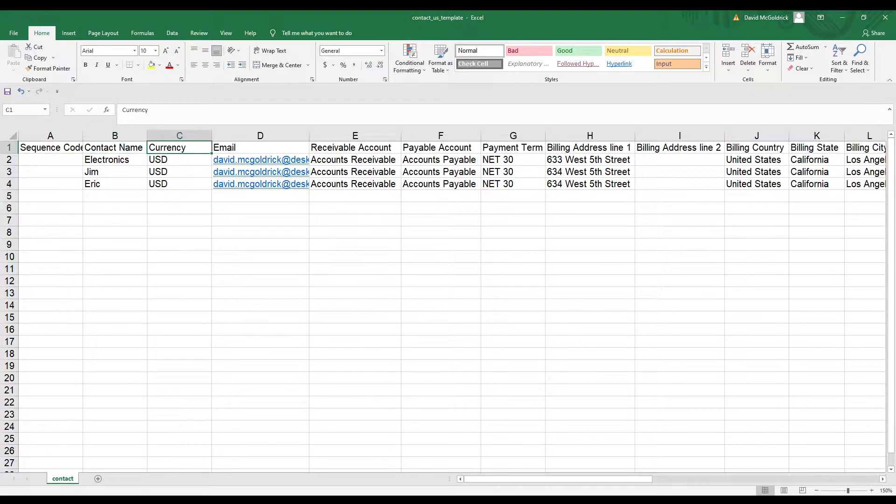
pyautogui.click(260, 148)
pyautogui.click(356, 147)
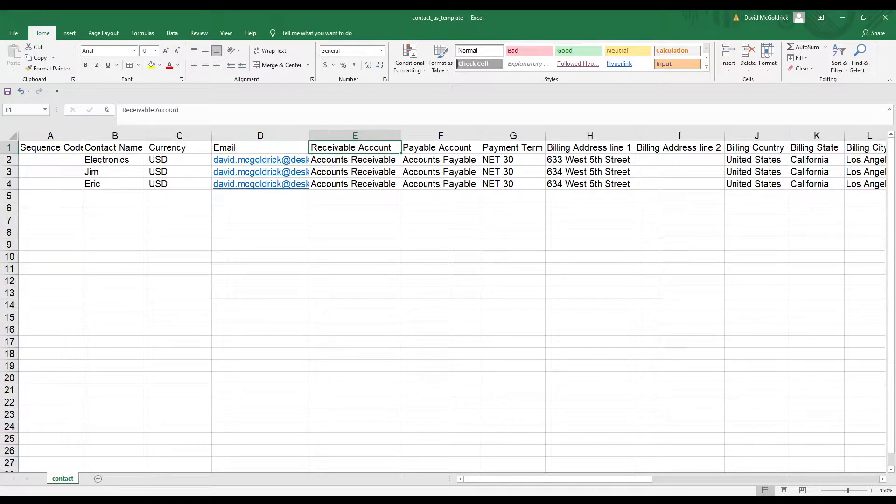
pyautogui.click(440, 147)
pyautogui.click(513, 147)
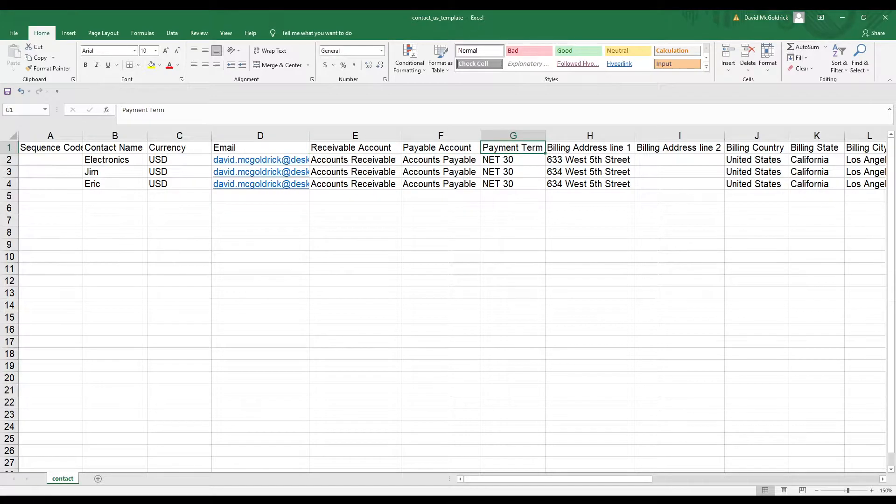
# Review the billing, shipping, tax number and tax exemption columns, then return to Deskera Books.
pyautogui.press('Right')
pyautogui.press('Right')
pyautogui.press('Right')
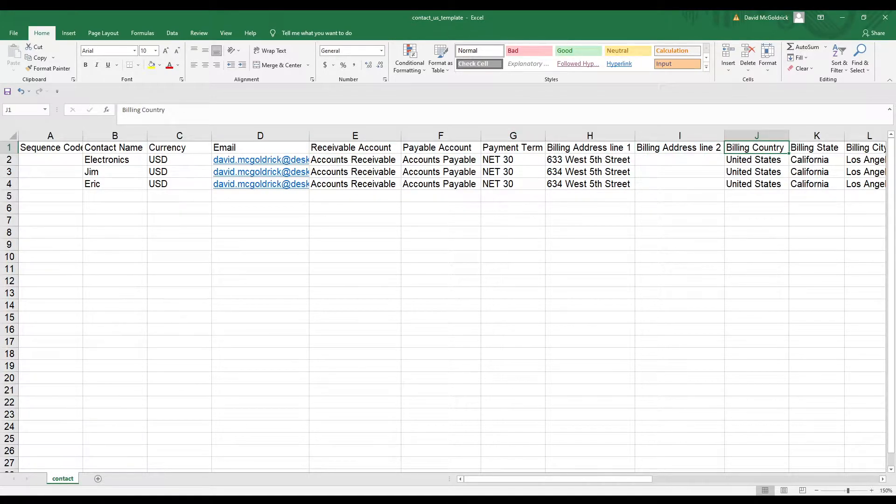
pyautogui.press('Right')
pyautogui.press('Right')
pyautogui.press('Right')
pyautogui.press('Right')
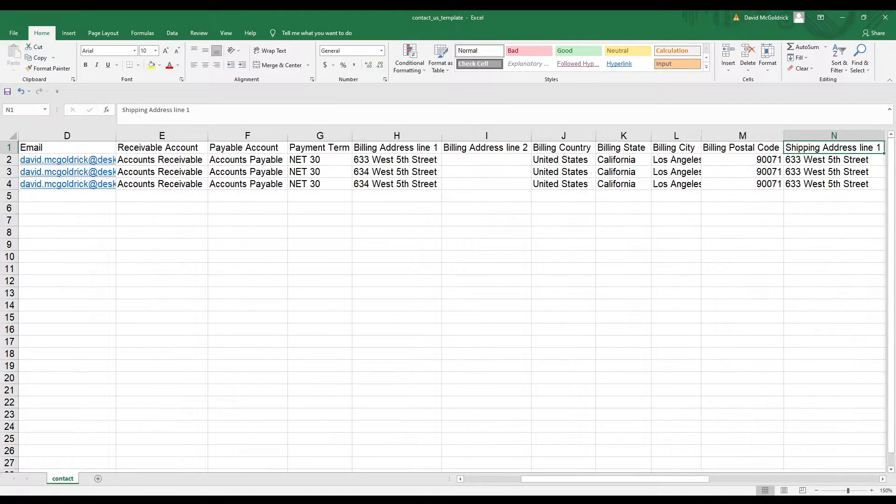
pyautogui.press('Right')
pyautogui.press('Right')
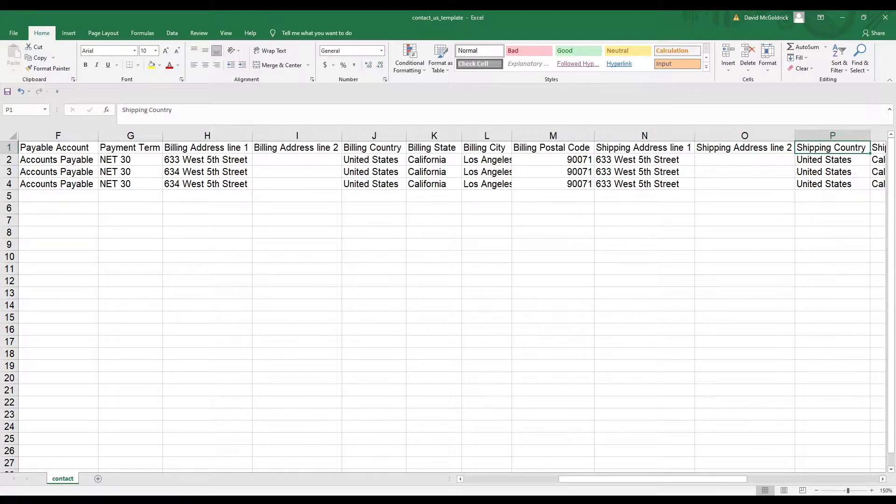
pyautogui.press('Right')
pyautogui.press('Right')
pyautogui.press('Right')
pyautogui.press('Right')
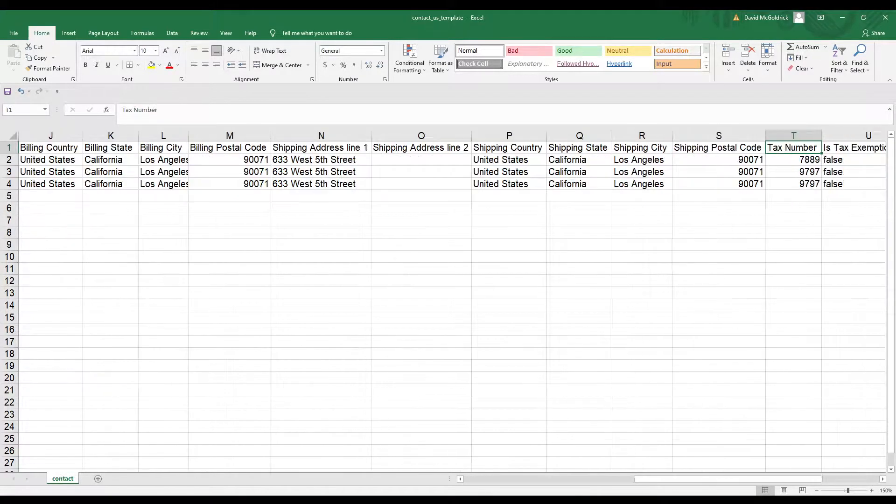
pyautogui.press('Right')
pyautogui.press('Right')
pyautogui.press('Left')
pyautogui.press('Left')
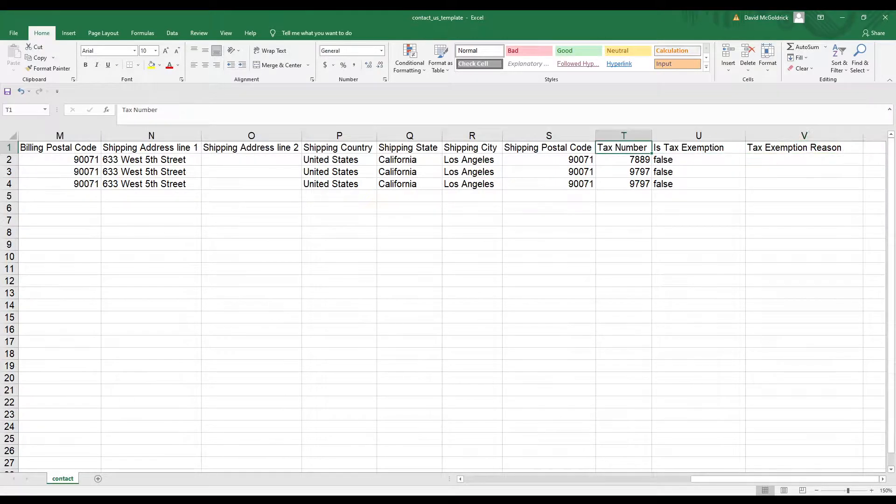
pyautogui.press('Right')
pyautogui.press('Right')
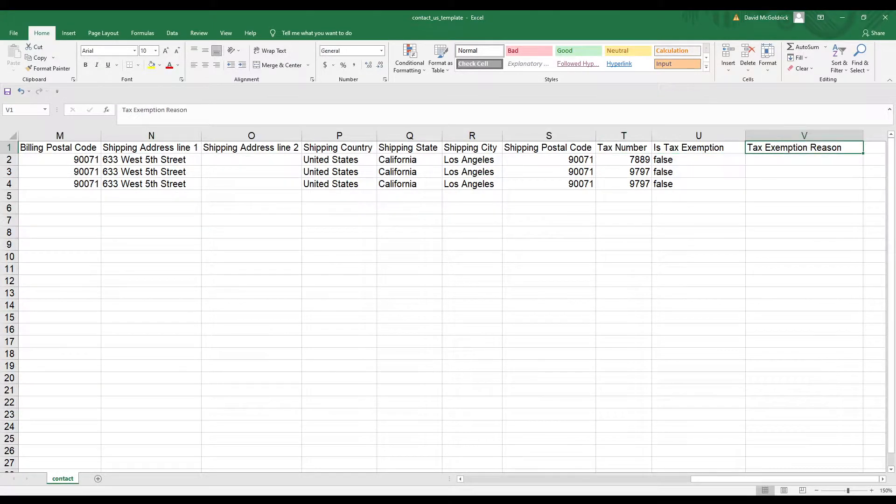
pyautogui.press('Left')
pyautogui.press('Left')
pyautogui.press('Right')
pyautogui.press('Left')
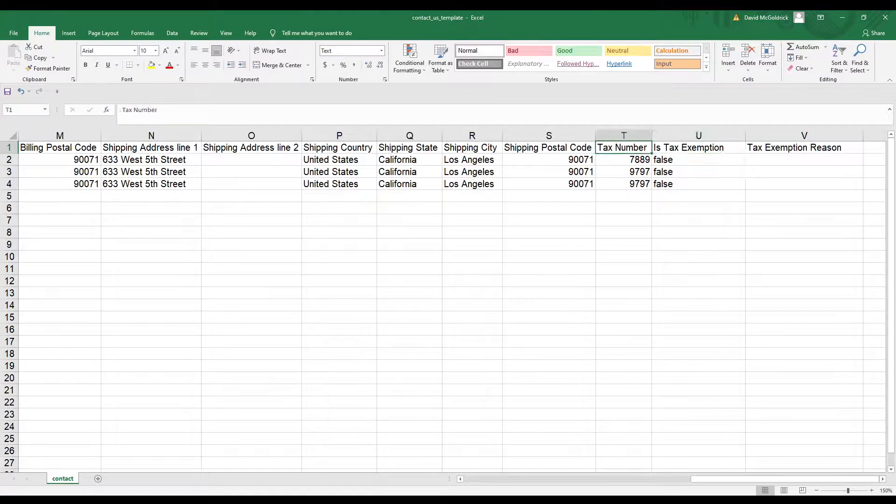
pyautogui.press('Right')
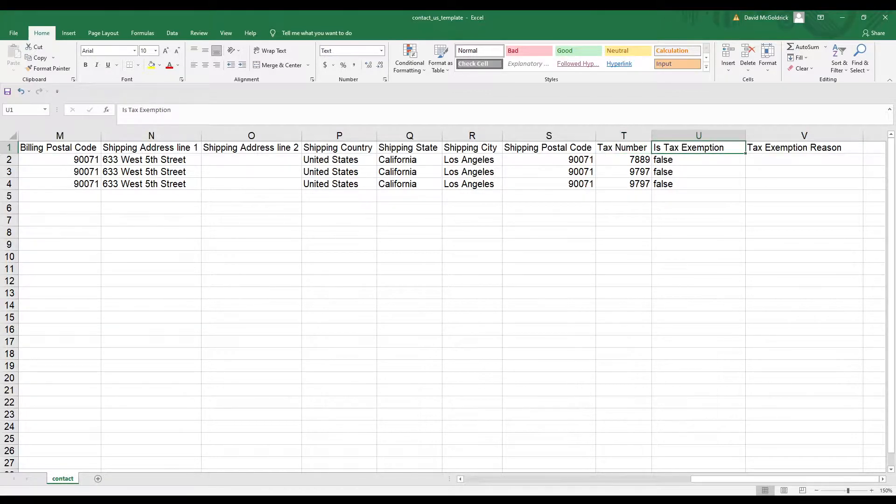
pyautogui.press('Right')
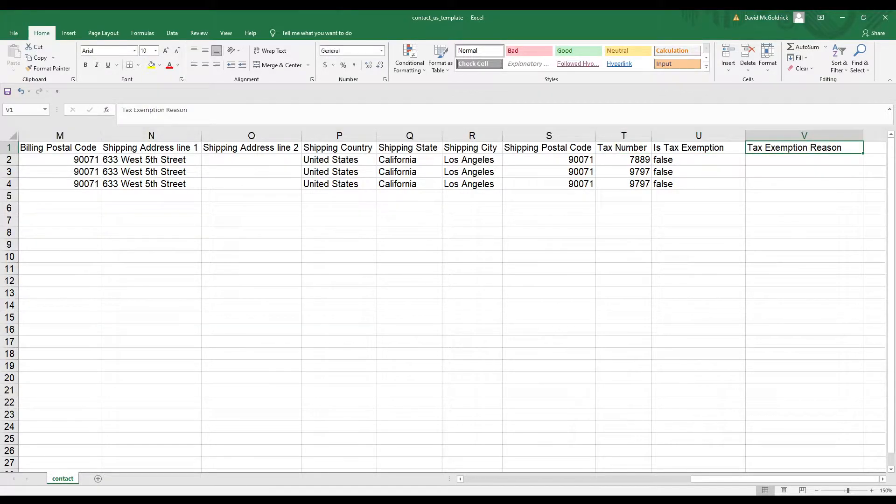
pyautogui.press('Left')
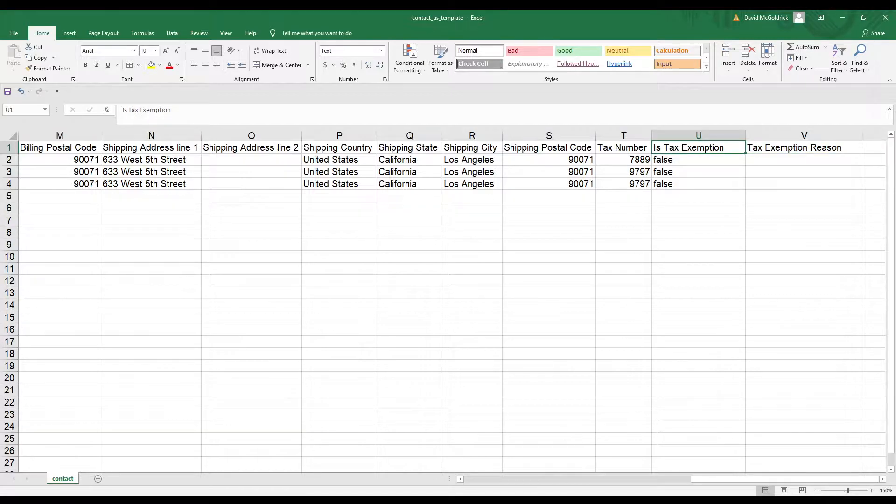
pyautogui.press('Left')
pyautogui.press('Right')
pyautogui.press('Right')
pyautogui.press('Left')
pyautogui.press('Left')
pyautogui.press('Left')
pyautogui.press('Left')
pyautogui.press('Left')
pyautogui.press('Left')
pyautogui.press('Left')
pyautogui.press('Left')
pyautogui.press('Left')
pyautogui.press('Left')
pyautogui.press('Left')
pyautogui.press('Left')
pyautogui.press('Left')
pyautogui.press('Left')
pyautogui.press('Left')
pyautogui.press('Left')
pyautogui.press('Left')
pyautogui.press('Left')
pyautogui.press('Left')
pyautogui.press('Left')
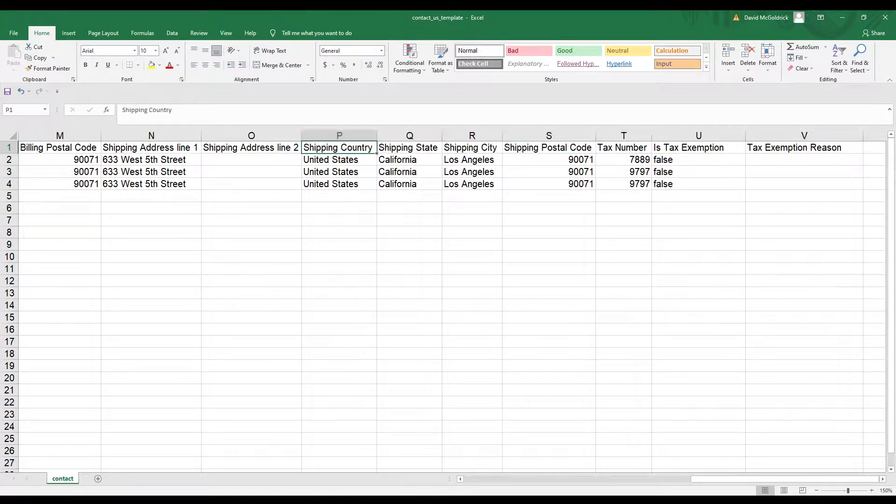
pyautogui.press('Left')
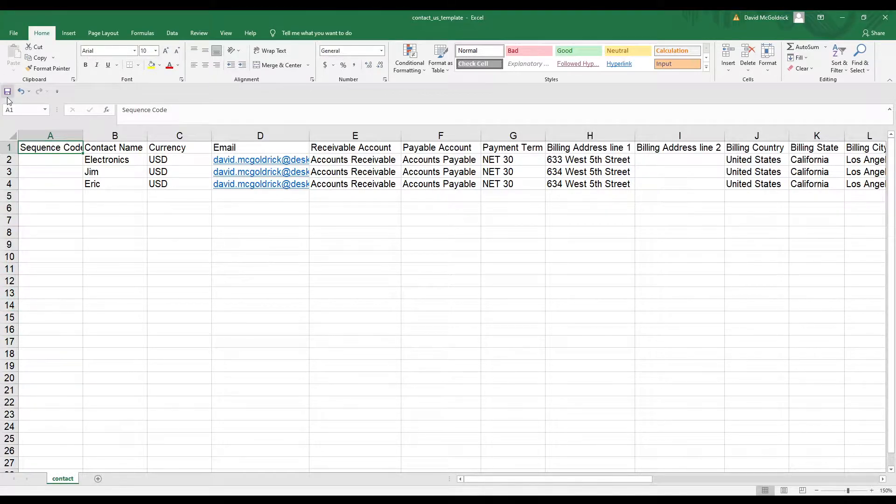
pyautogui.hotkey('alt', 'Tab')
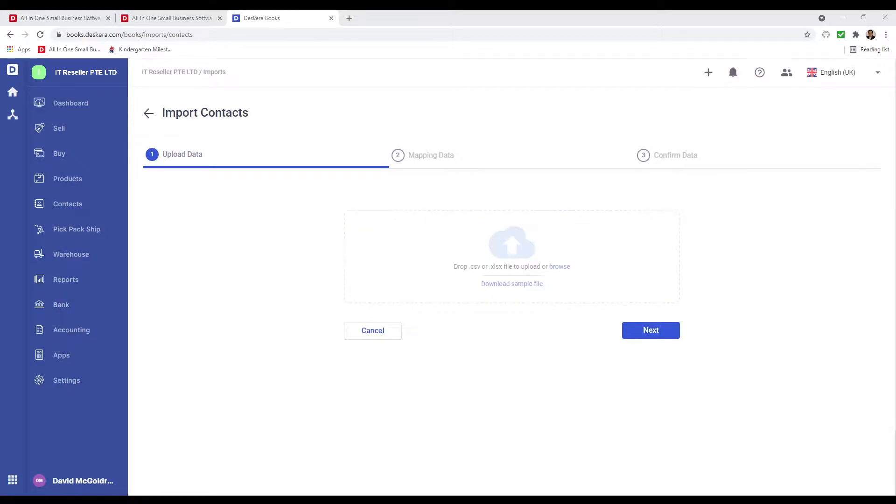
# Upload the contact template, accept the column mapping, and submit the three contacts.
pyautogui.click(436, 258)
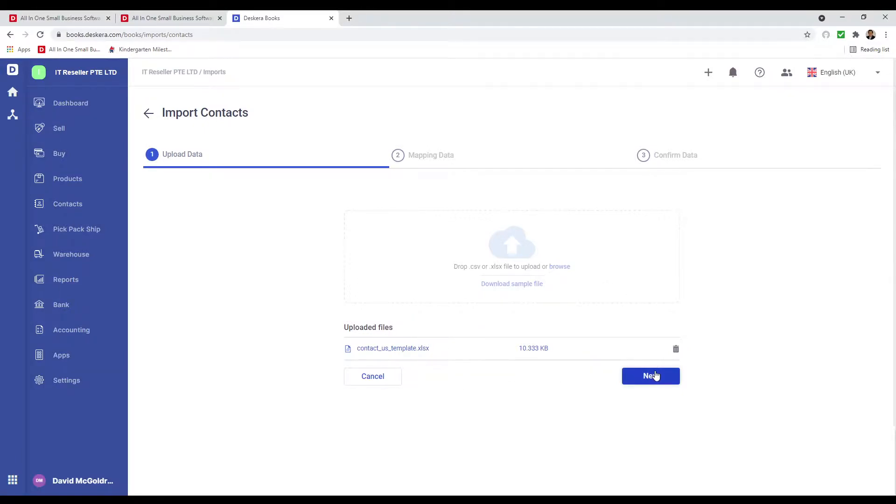
pyautogui.click(656, 376)
pyautogui.scroll(-4, 606, 360)
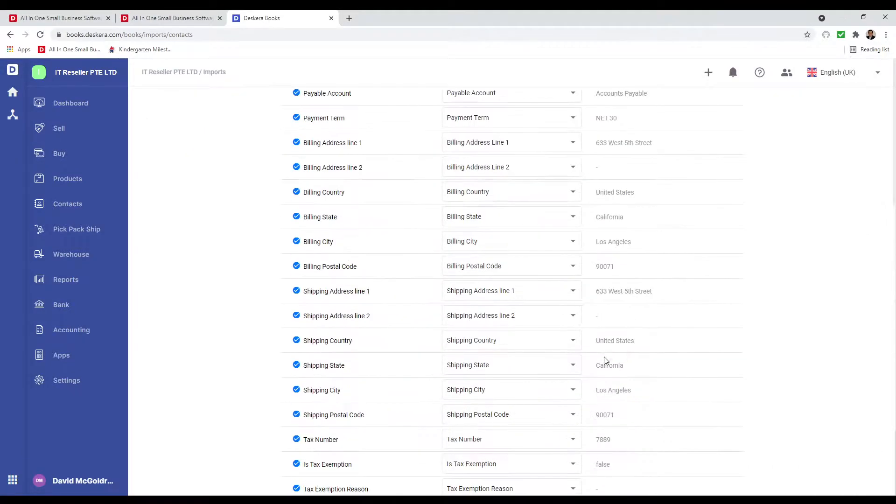
pyautogui.scroll(-2, 606, 359)
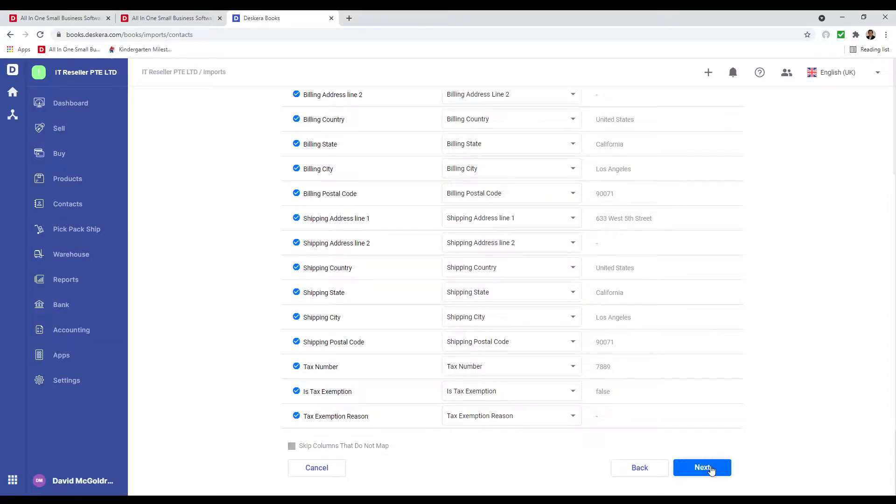
pyautogui.click(703, 468)
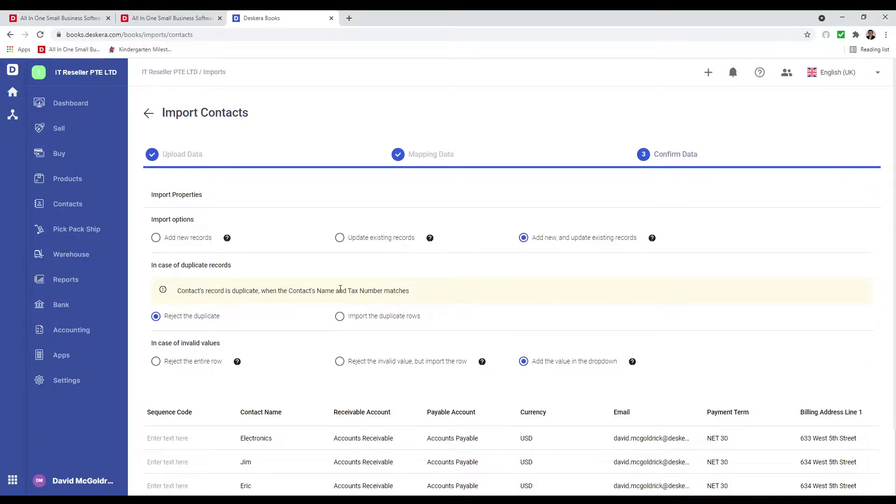
pyautogui.scroll(-2, 341, 289)
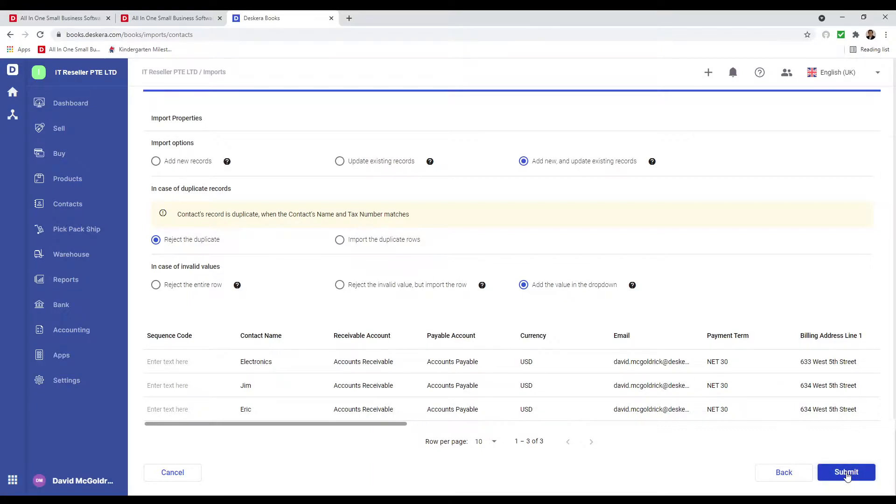
pyautogui.click(847, 474)
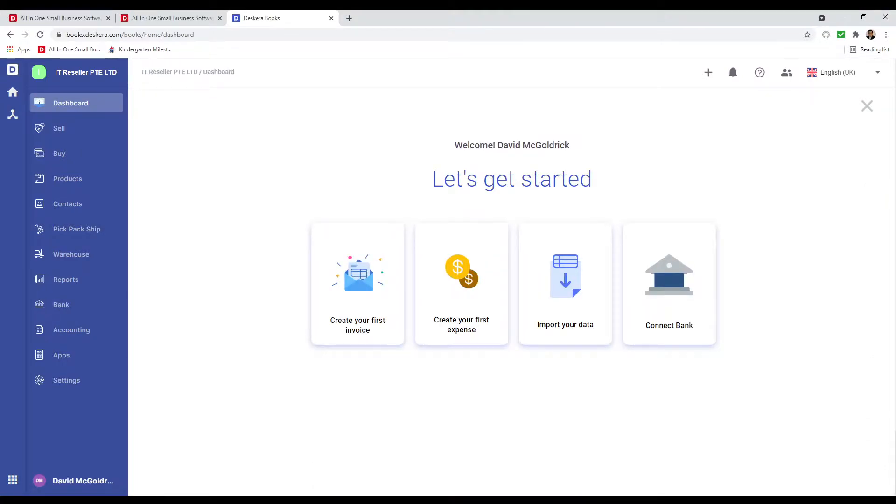
# Import Products as Tracked & Non-Tracked, then download and open the sample product template.
pyautogui.click(555, 335)
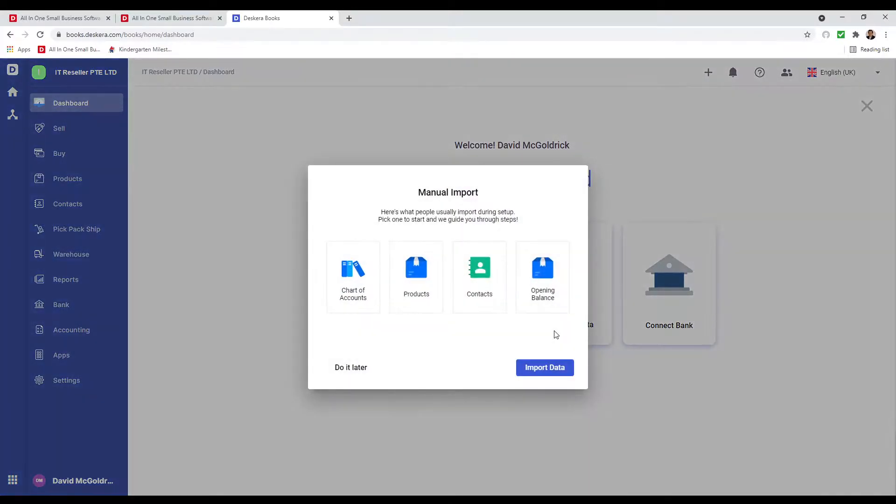
pyautogui.click(536, 369)
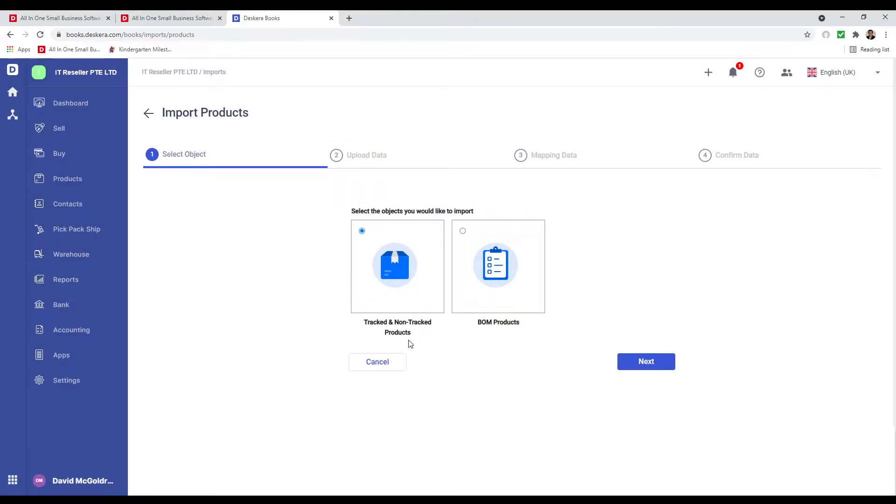
pyautogui.click(630, 365)
pyautogui.click(498, 284)
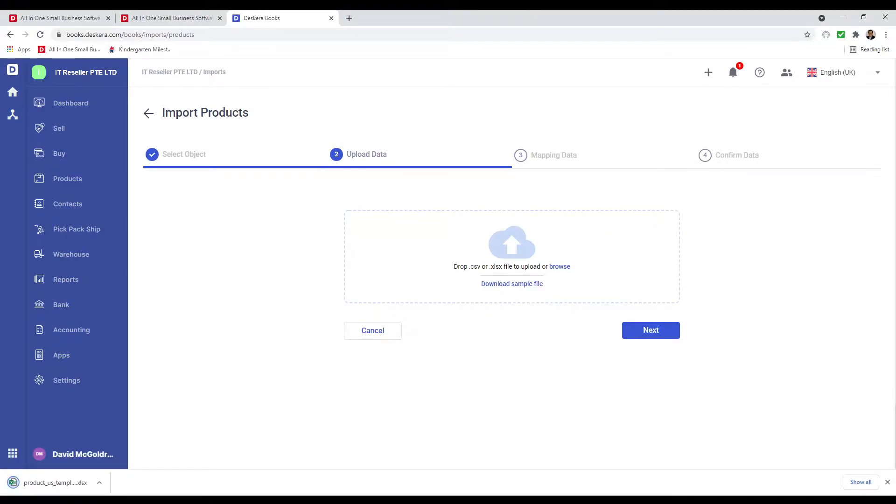
pyautogui.click(56, 483)
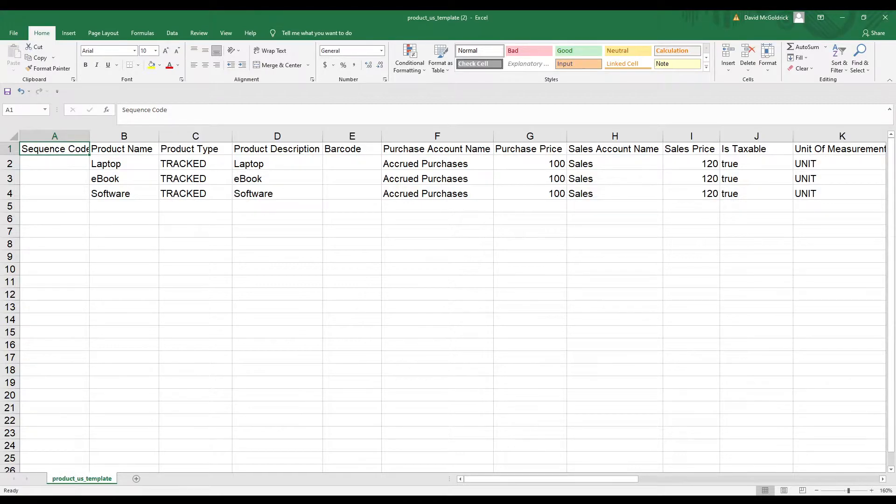
pyautogui.press('Down')
pyautogui.press('Up')
pyautogui.press('Right')
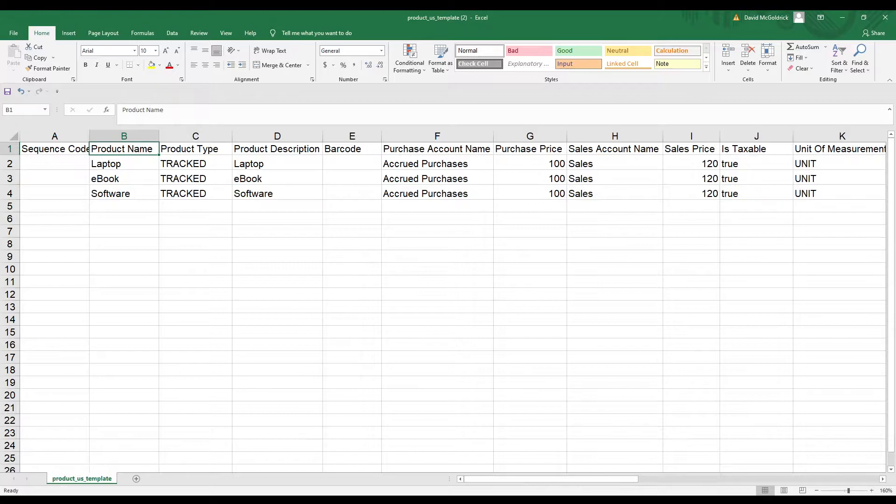
pyautogui.press('Right')
pyautogui.press('Right')
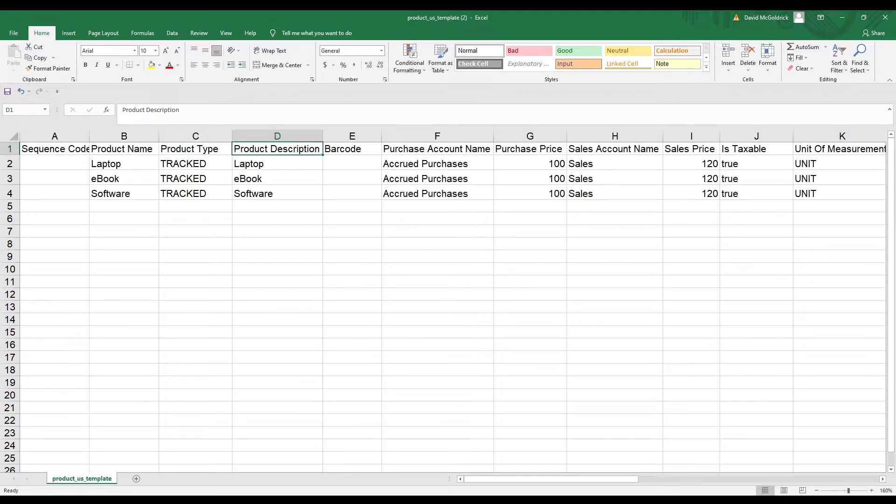
pyautogui.press('Right')
pyautogui.press('Right')
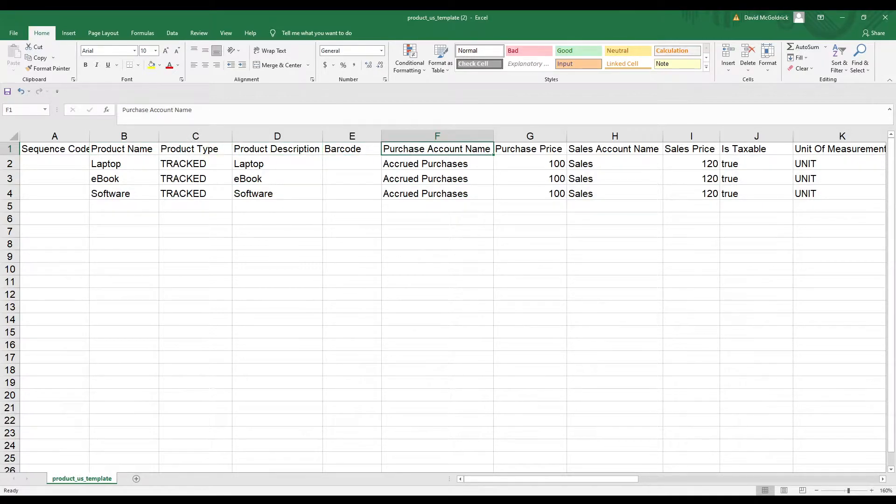
pyautogui.press('Right')
pyautogui.press('Right')
pyautogui.press('Right')
pyautogui.press('Right')
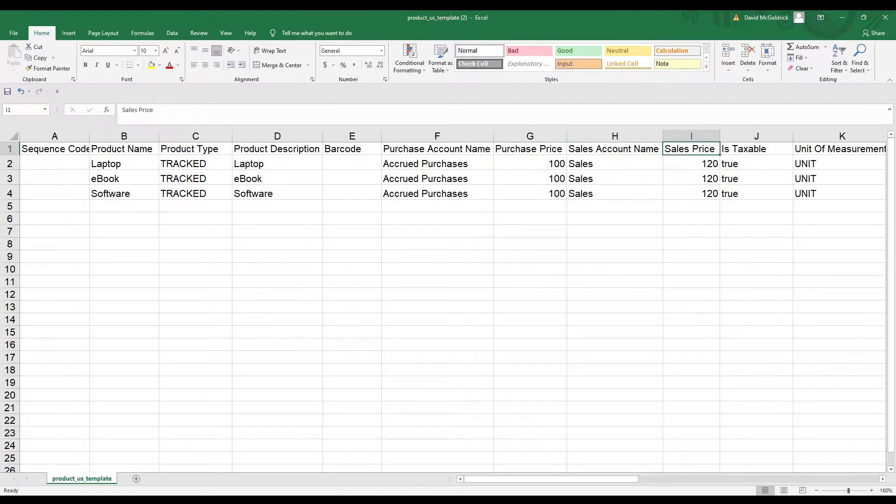
pyautogui.press('Right')
pyautogui.press('Left')
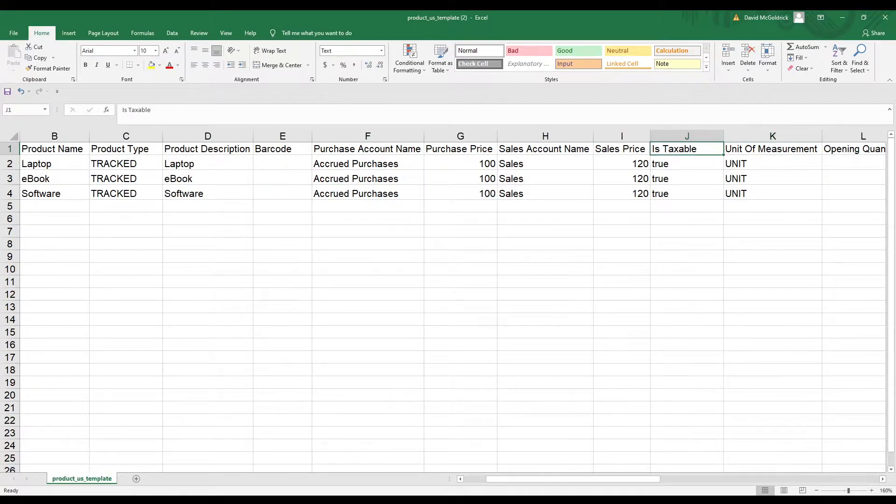
pyautogui.press('Down')
pyautogui.press('Up')
pyautogui.press('Right')
pyautogui.press('Right')
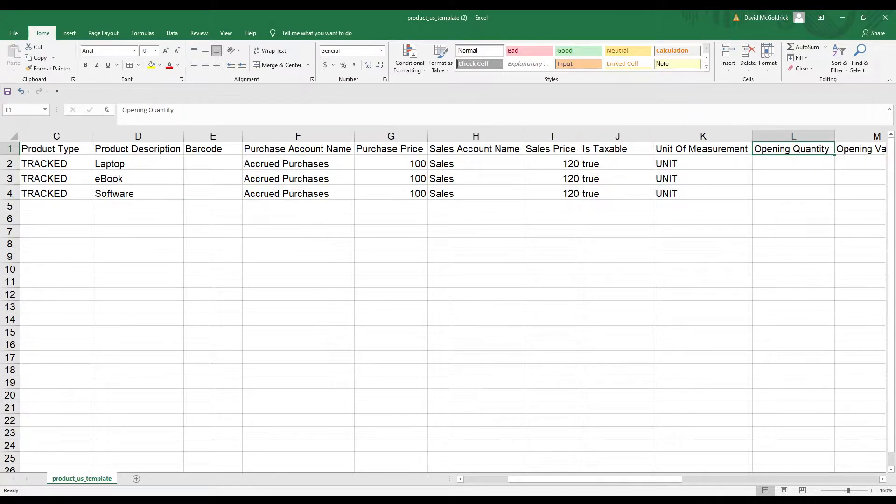
pyautogui.press('Right')
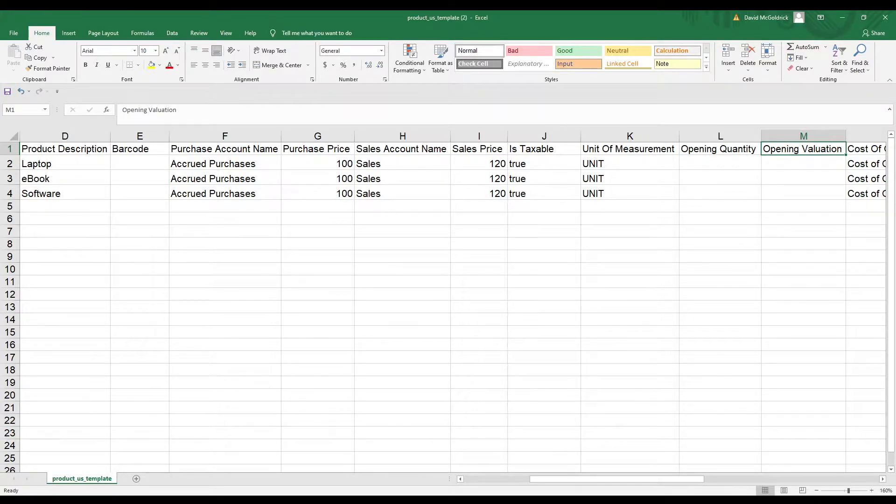
pyautogui.press('Down')
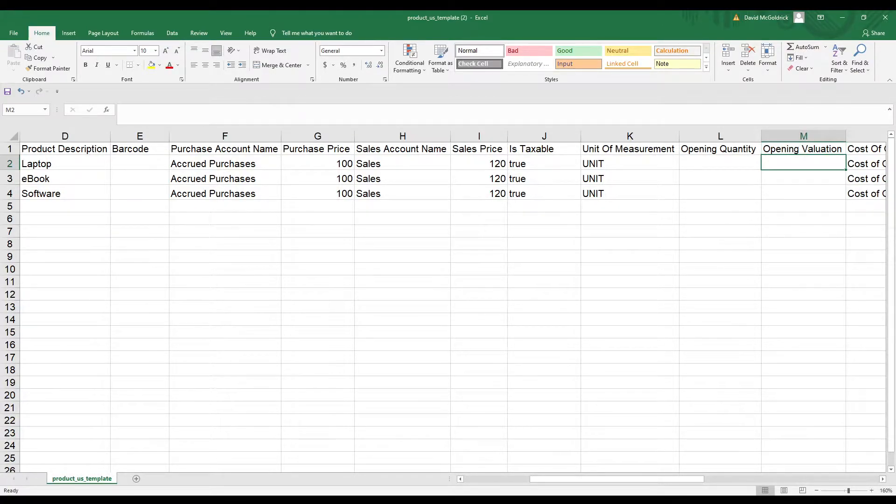
# Give Laptop an opening quantity of 3 and an opening valuation of 2456.
pyautogui.press('Left')
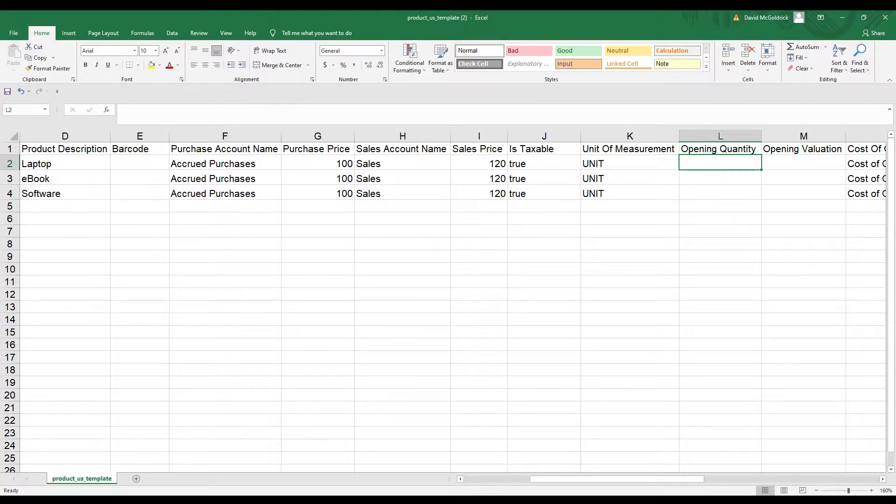
pyautogui.write('3')
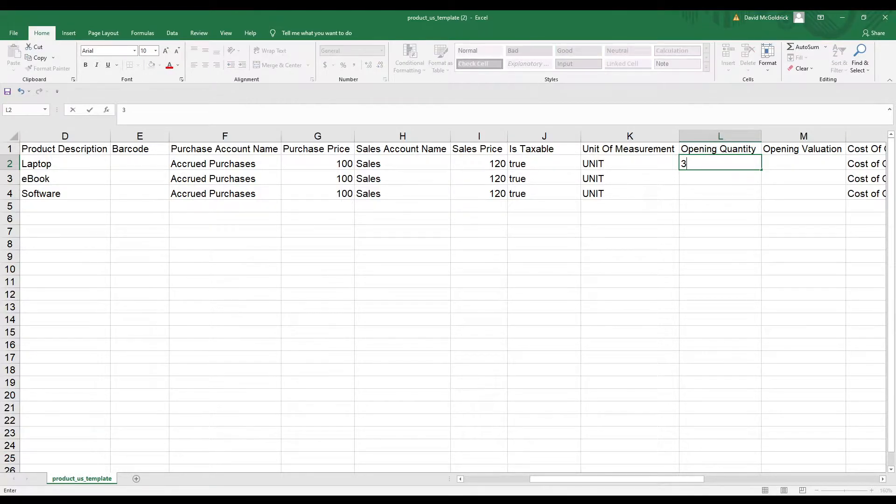
pyautogui.press('Tab')
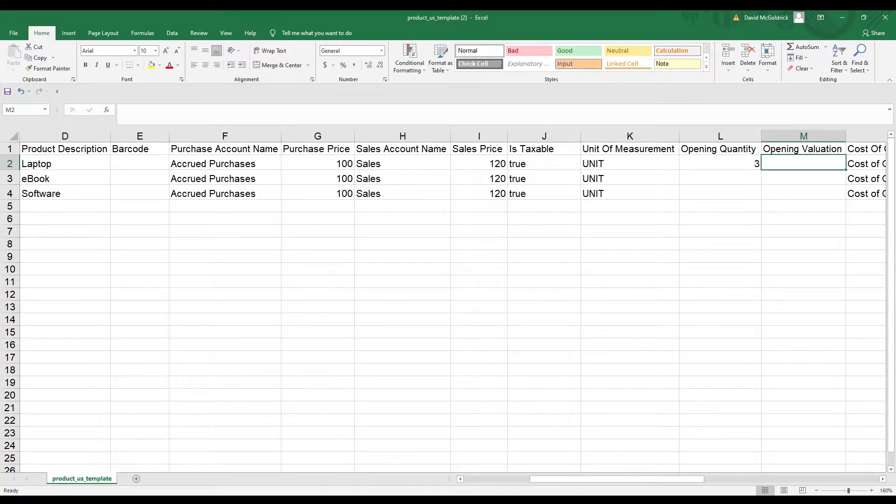
pyautogui.write('2')
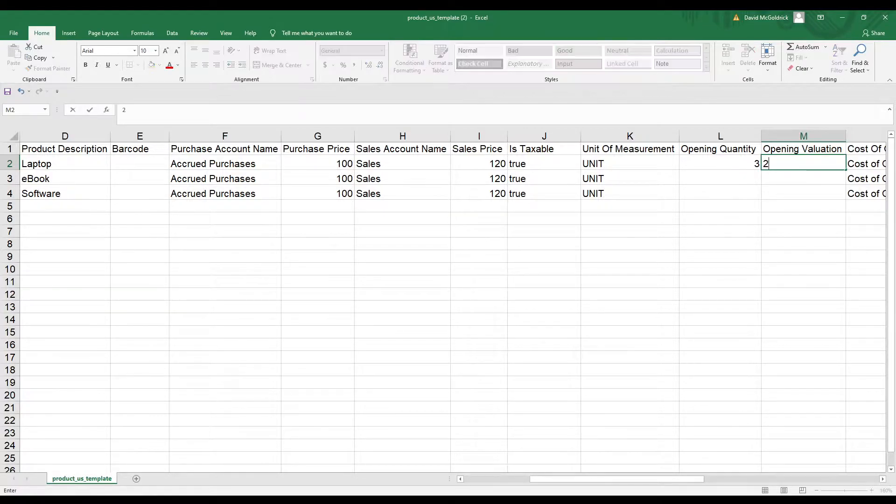
pyautogui.write('456')
pyautogui.press('Return')
pyautogui.press('Up')
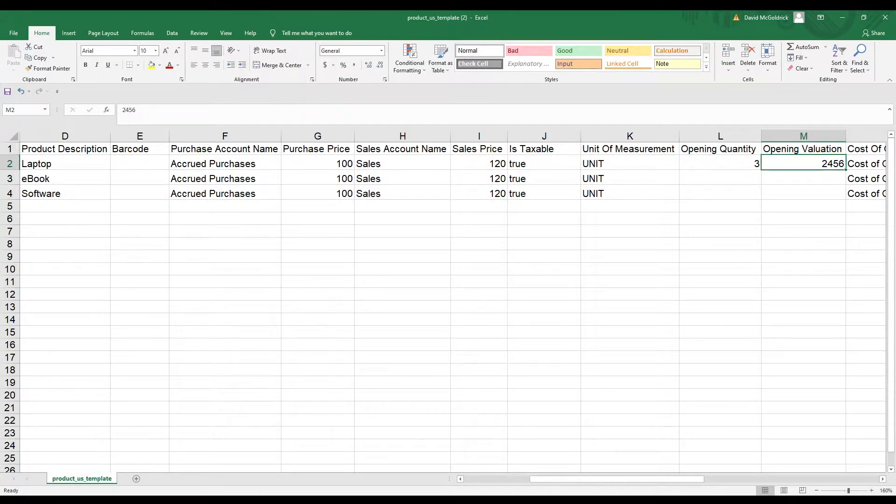
pyautogui.click(720, 164)
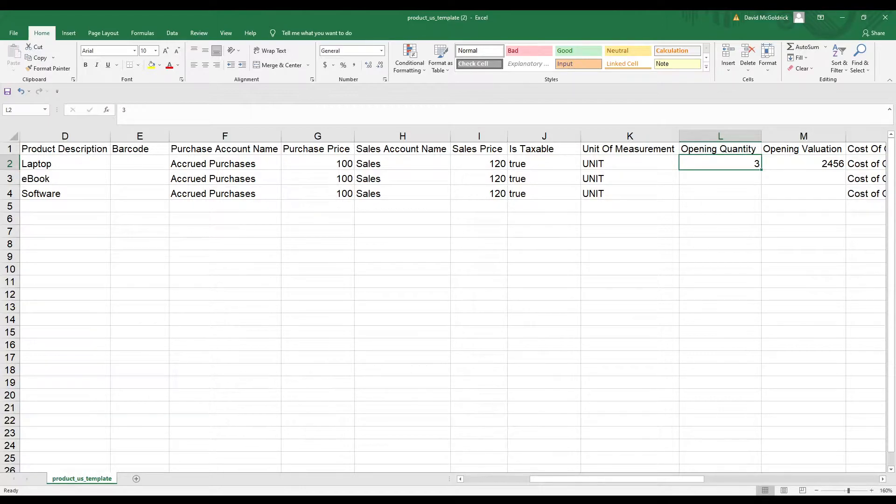
pyautogui.click(804, 164)
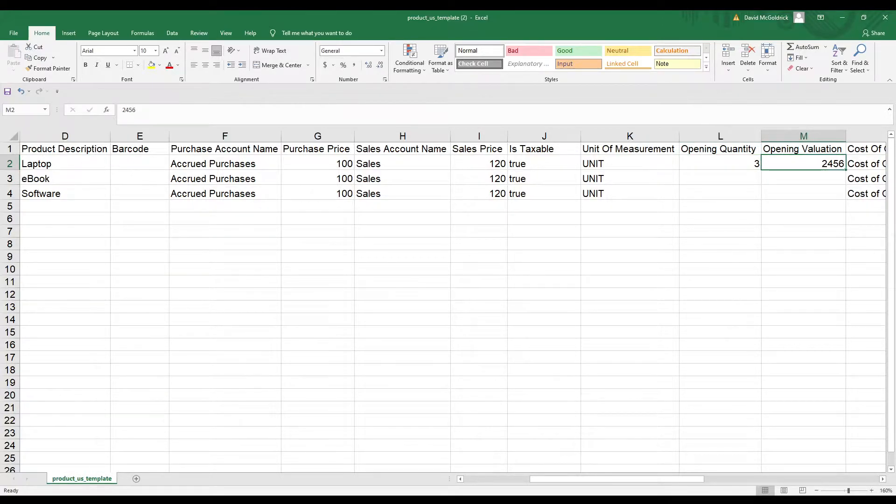
# Review Laptop's cost of goods sold, inventory, stock adjustment, warehouse and return account cells.
pyautogui.press('Right')
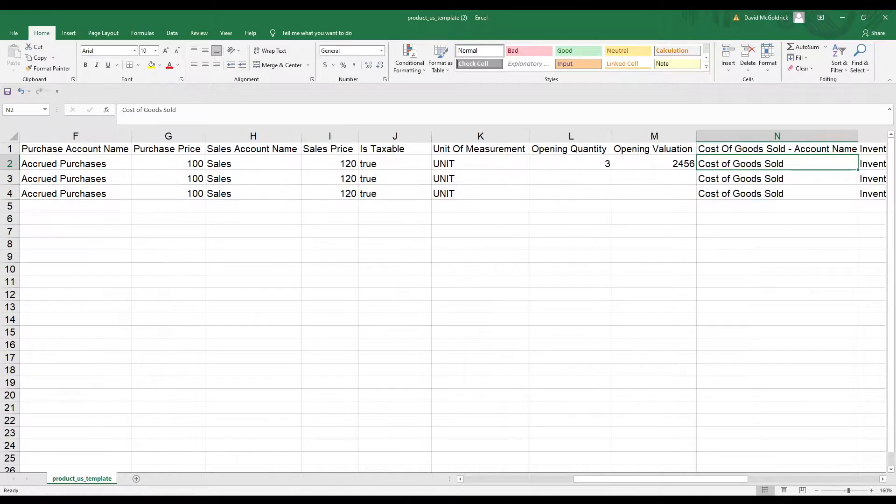
pyautogui.press('Right')
pyautogui.press('Right')
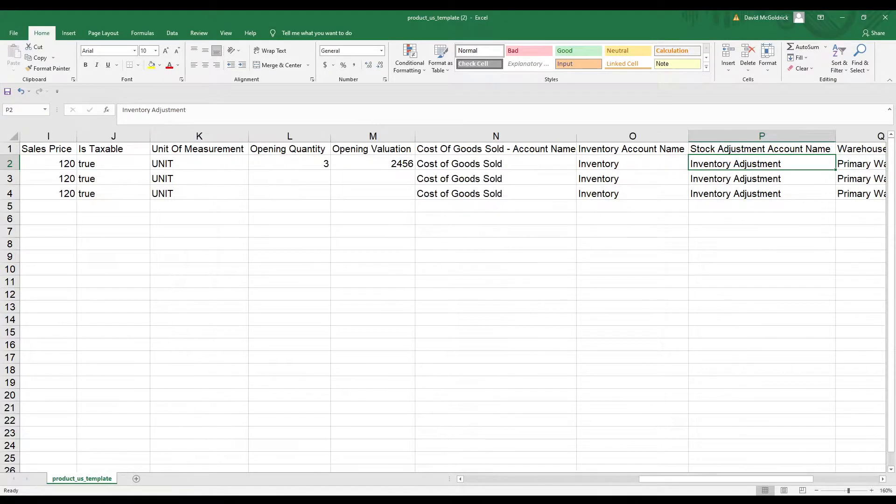
pyautogui.press('Right')
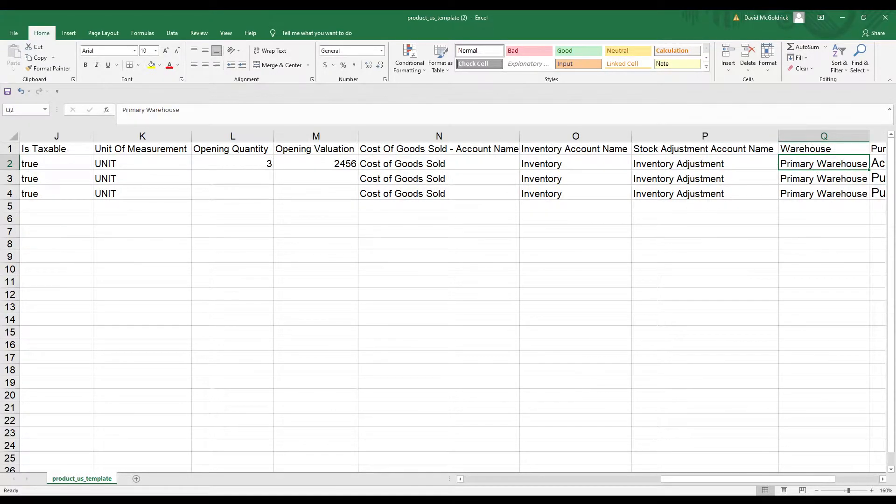
pyautogui.press('Right')
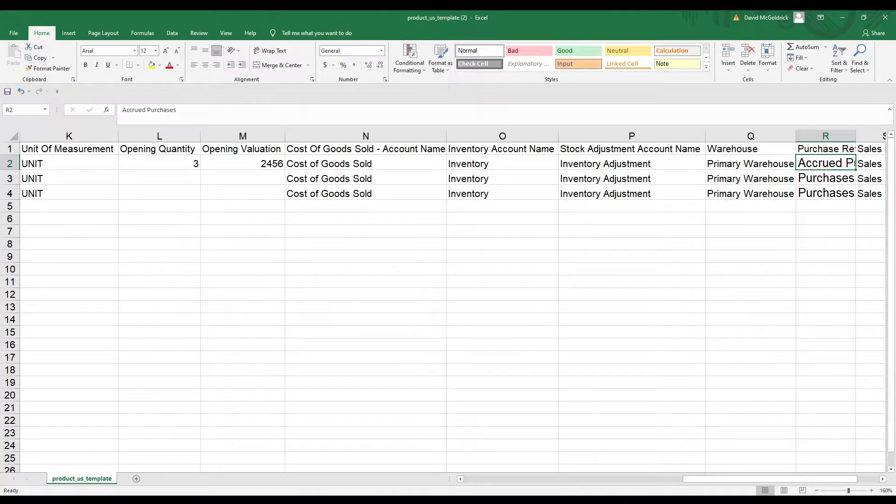
pyautogui.press('Right')
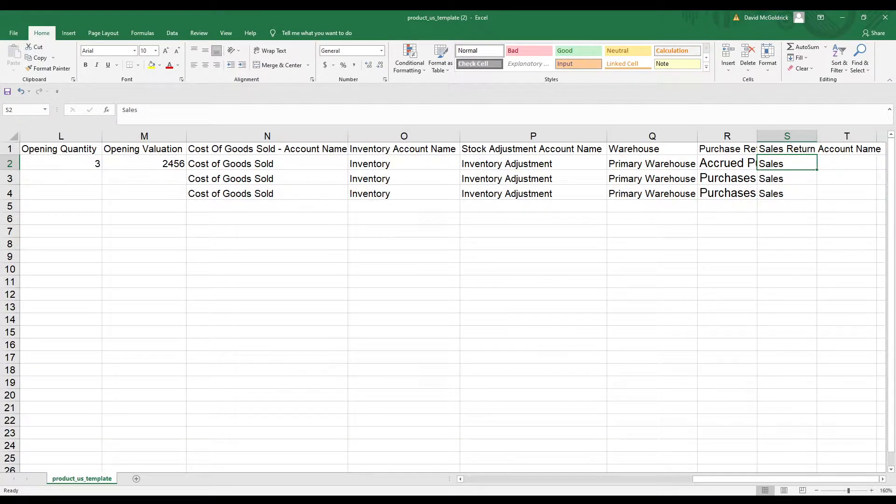
pyautogui.press('Down')
pyautogui.press('Down')
pyautogui.press('Left')
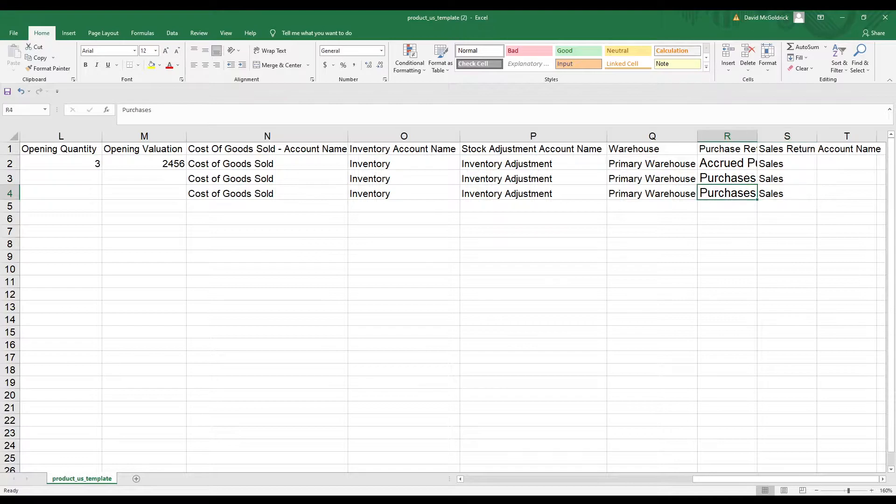
pyautogui.press('Left')
pyautogui.press('Left')
pyautogui.press('Left')
pyautogui.press('Left')
pyautogui.press('Left')
pyautogui.press('Left')
pyautogui.press('Left')
pyautogui.press('Left')
pyautogui.press('Left')
pyautogui.press('Left')
pyautogui.press('Left')
pyautogui.press('Left')
pyautogui.press('Left')
pyautogui.press('Left')
pyautogui.press('Left')
pyautogui.press('Left')
pyautogui.press('Left')
pyautogui.press('Up')
pyautogui.press('Up')
pyautogui.press('Up')
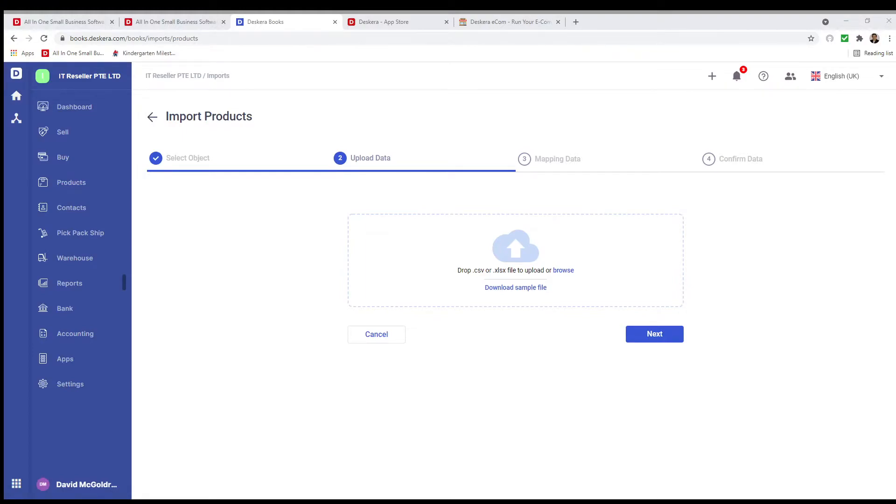
# Upload product_us_template (2).xlsx and accept the default column mapping.
pyautogui.click(463, 243)
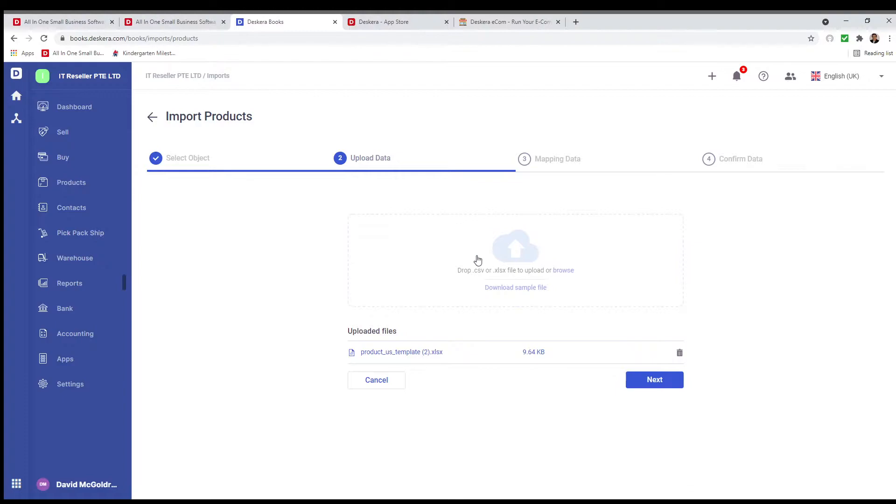
pyautogui.click(654, 381)
pyautogui.scroll(-5, 491, 337)
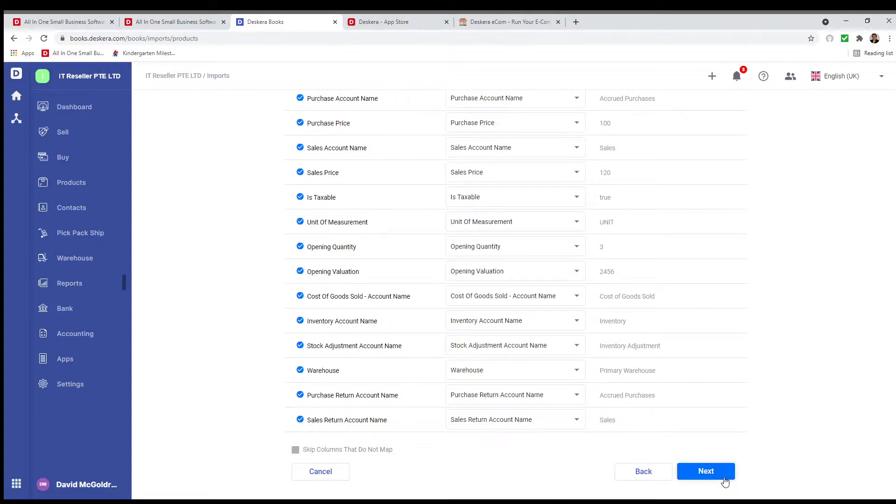
pyautogui.click(725, 481)
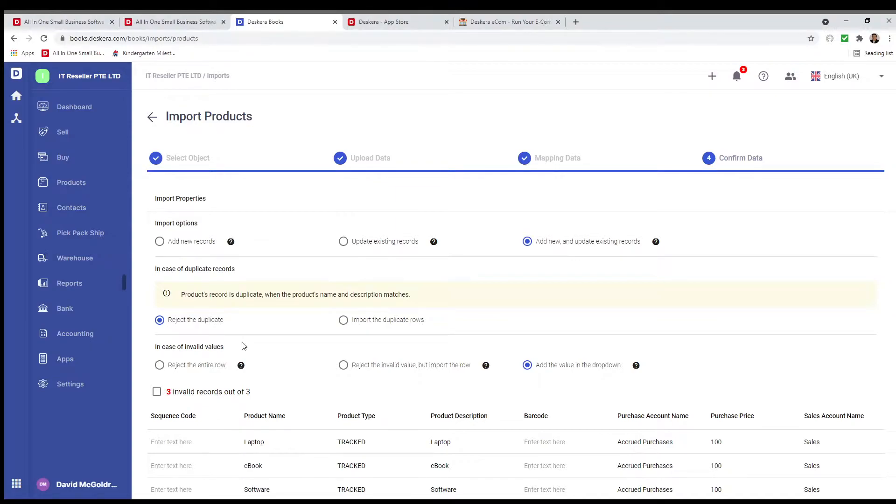
# Change the first Warehouse from Primary to Austin Warehouse, apply it to every row, and submit.
pyautogui.scroll(-2, 243, 345)
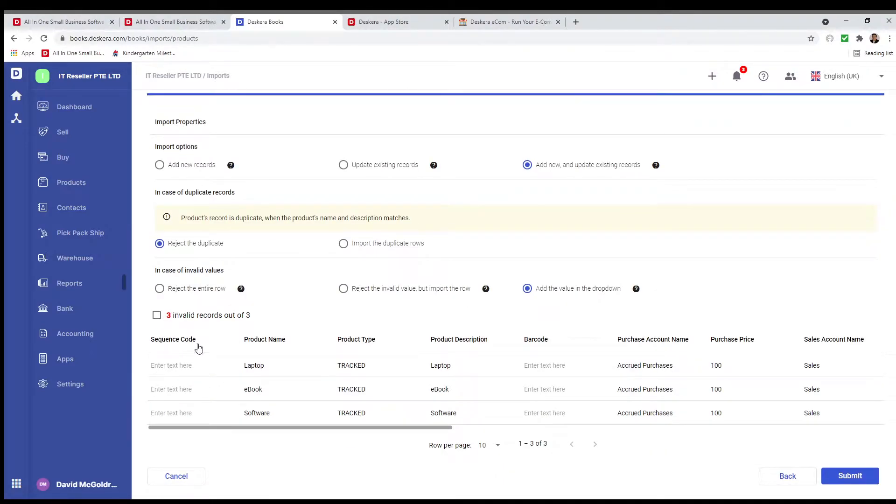
pyautogui.moveTo(440, 428); pyautogui.dragTo(889, 428)
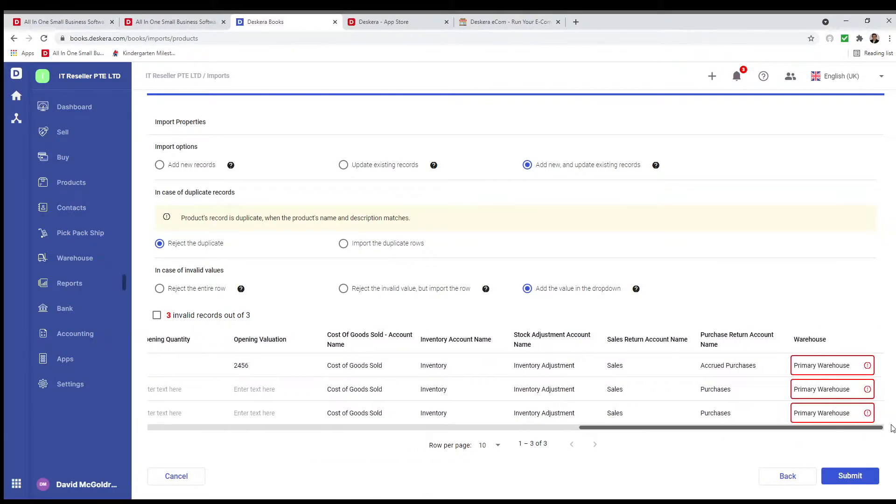
pyautogui.doubleClick(814, 365)
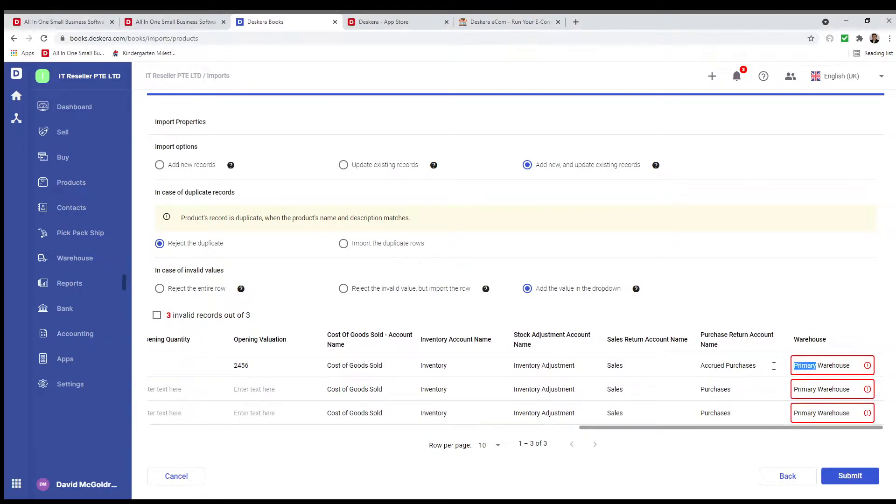
pyautogui.press('BackSpace')
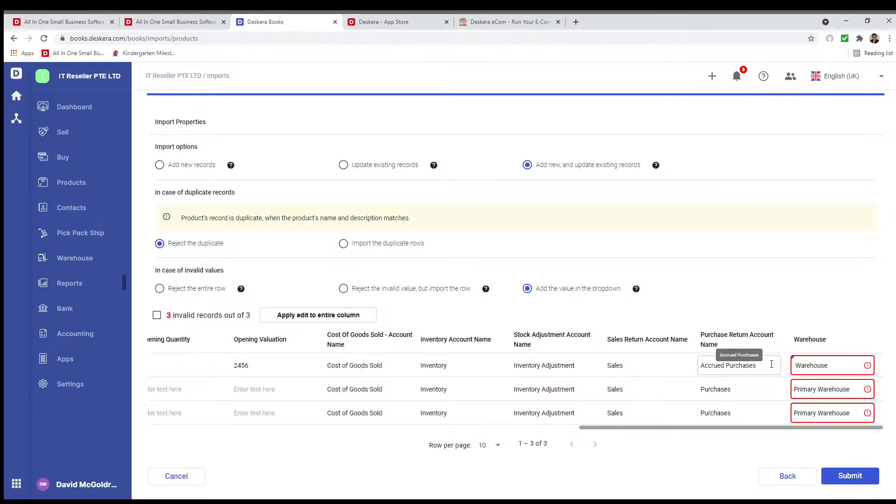
pyautogui.write('Austin')
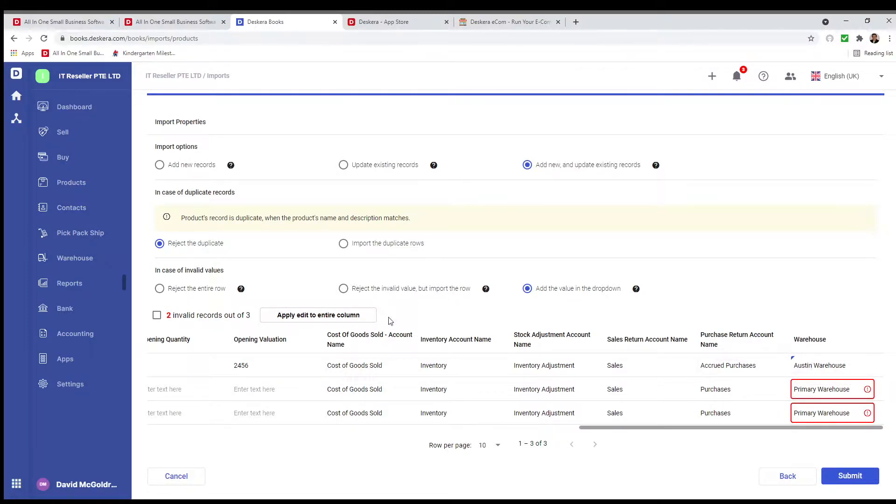
pyautogui.click(356, 322)
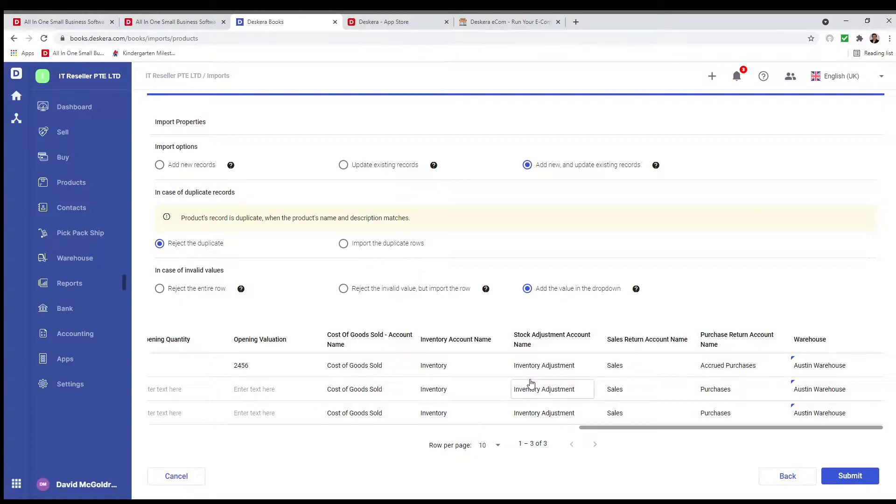
pyautogui.click(857, 476)
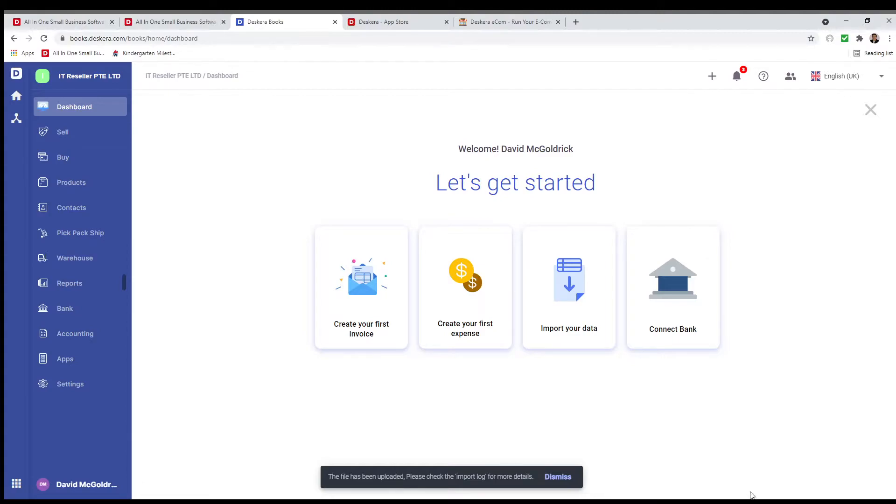
# Create a new Tracked product named Printer and move to its accounting details.
pyautogui.click(86, 187)
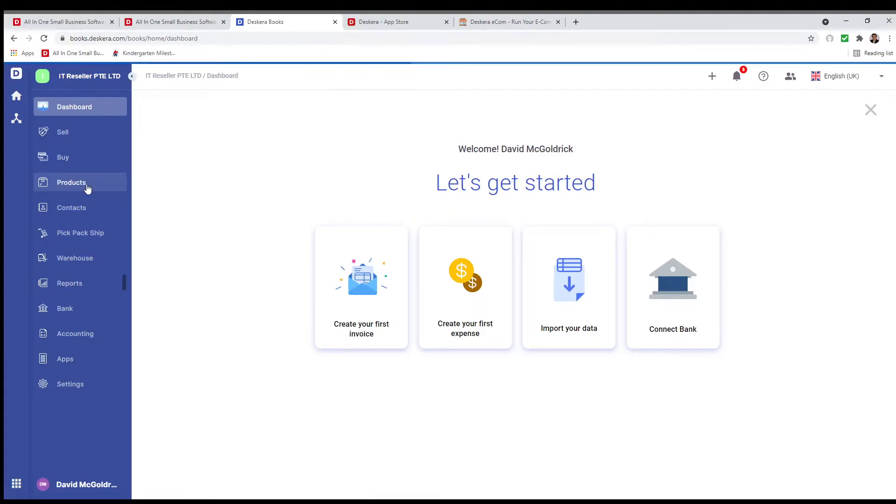
pyautogui.click(850, 115)
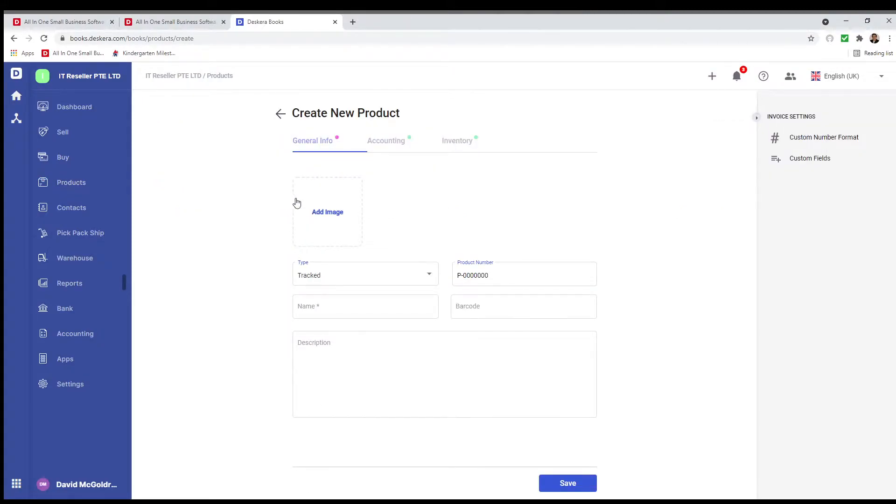
pyautogui.click(346, 283)
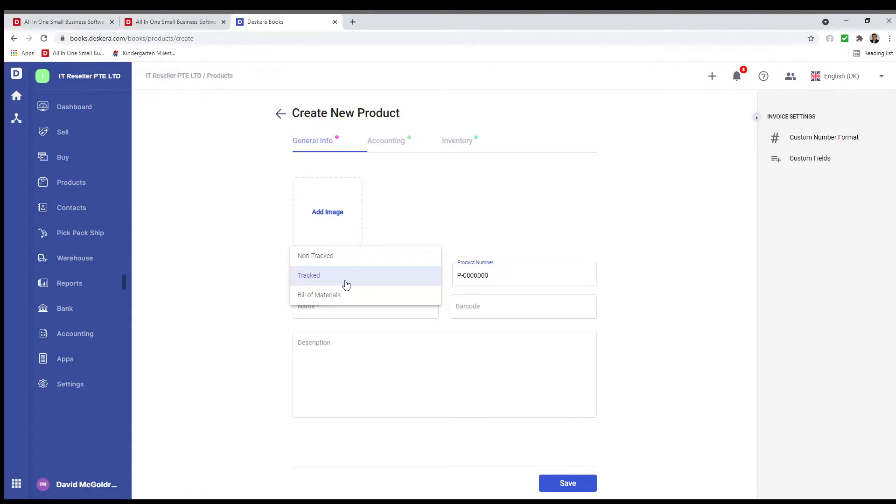
pyautogui.click(346, 285)
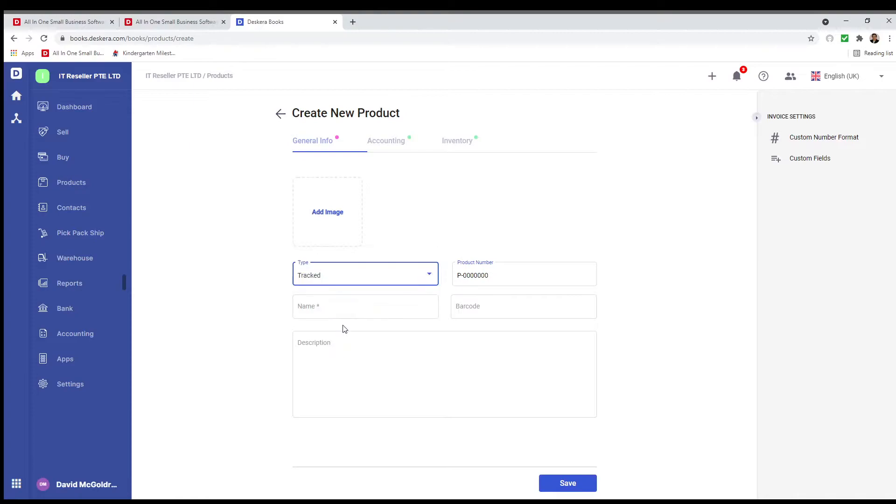
pyautogui.click(334, 306)
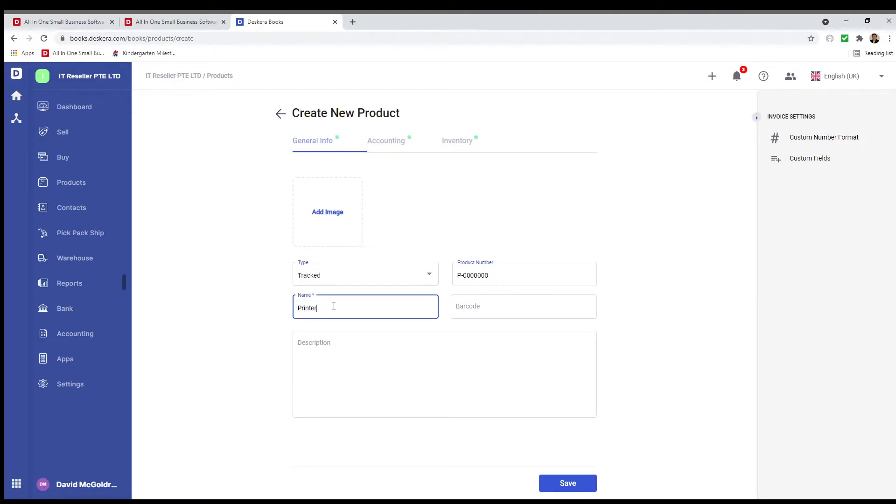
pyautogui.click(479, 307)
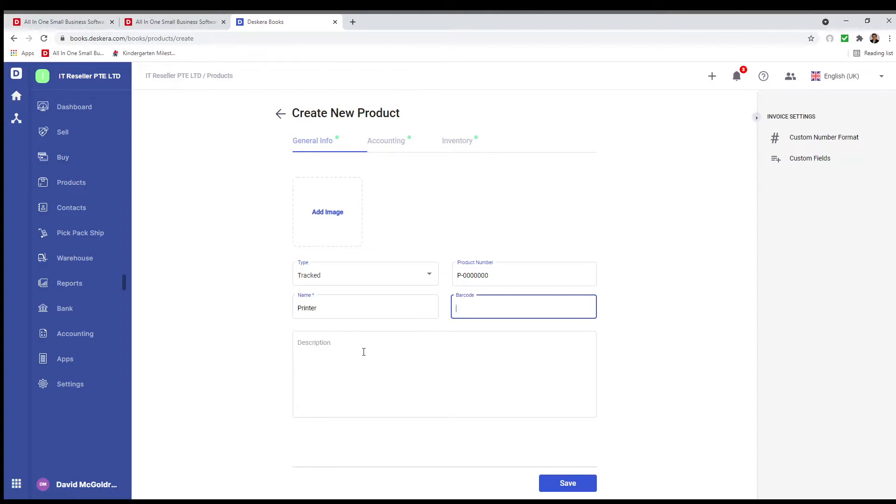
pyautogui.click(390, 141)
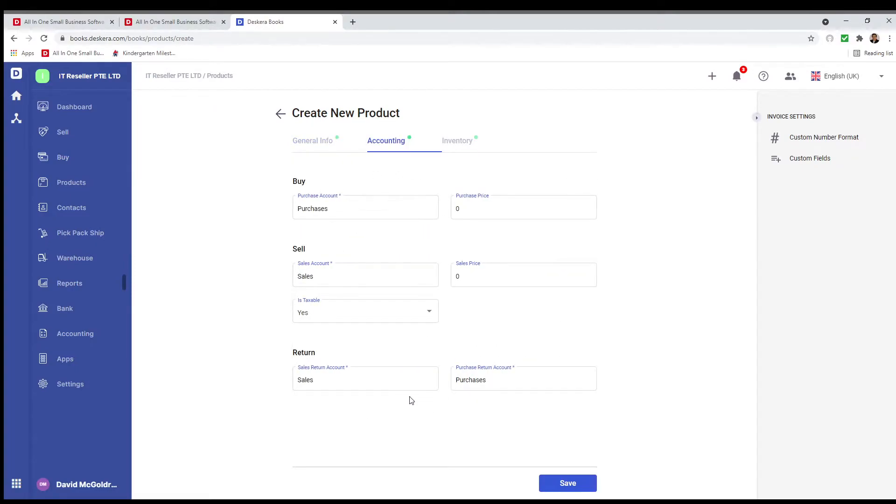
# Enable advanced tracking by Serial Number on the Printer product and save it.
pyautogui.click(467, 142)
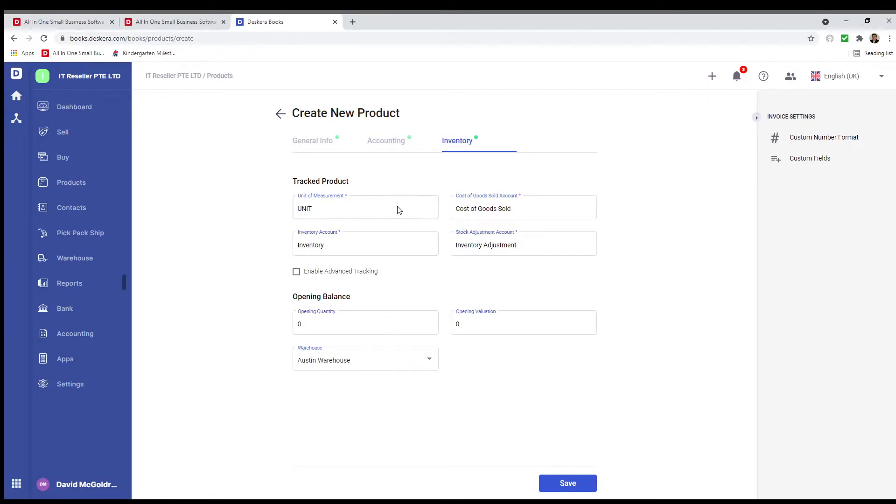
pyautogui.click(296, 273)
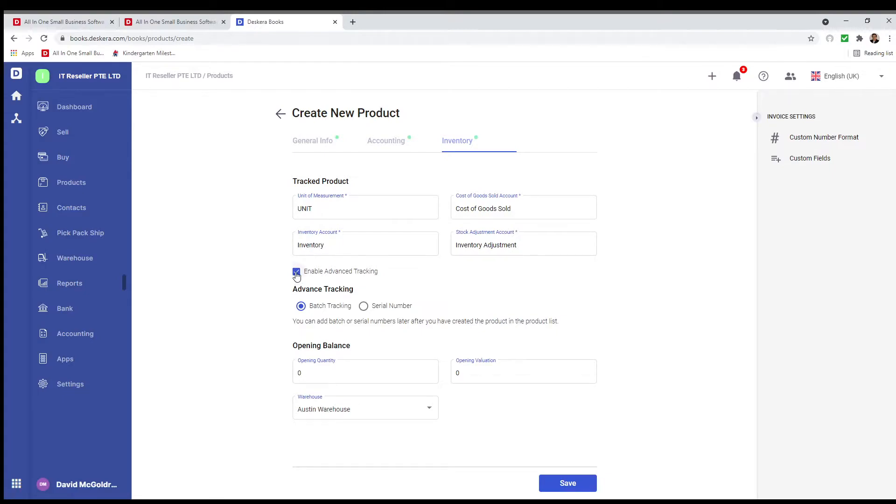
pyautogui.click(369, 306)
pyautogui.click(565, 485)
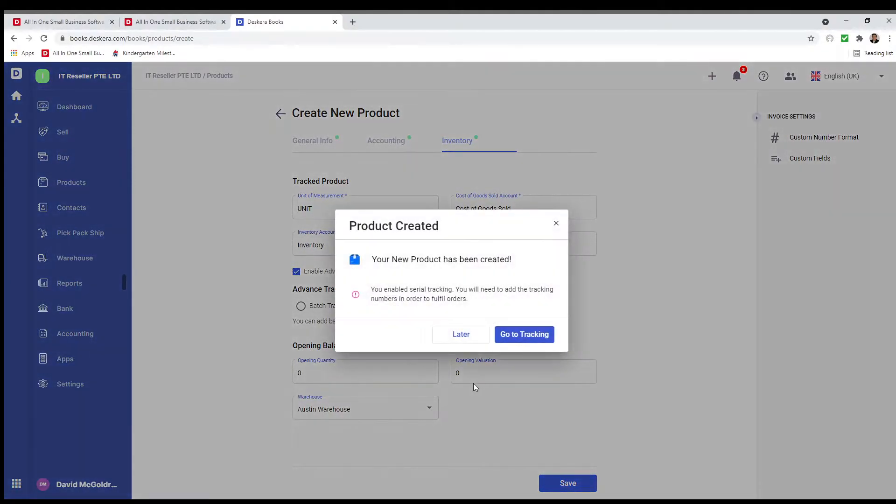
pyautogui.click(460, 335)
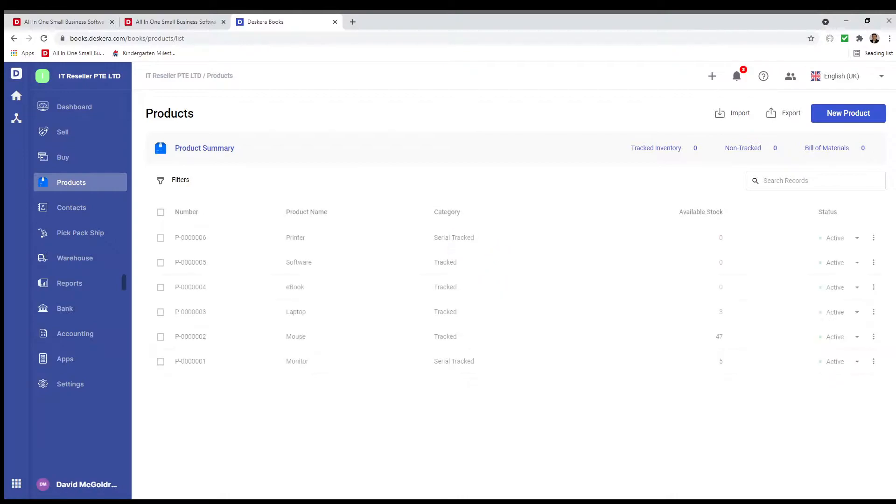
# Edit the organisation profile, keeping MM-DD-YYYY as the date format.
pyautogui.click(83, 391)
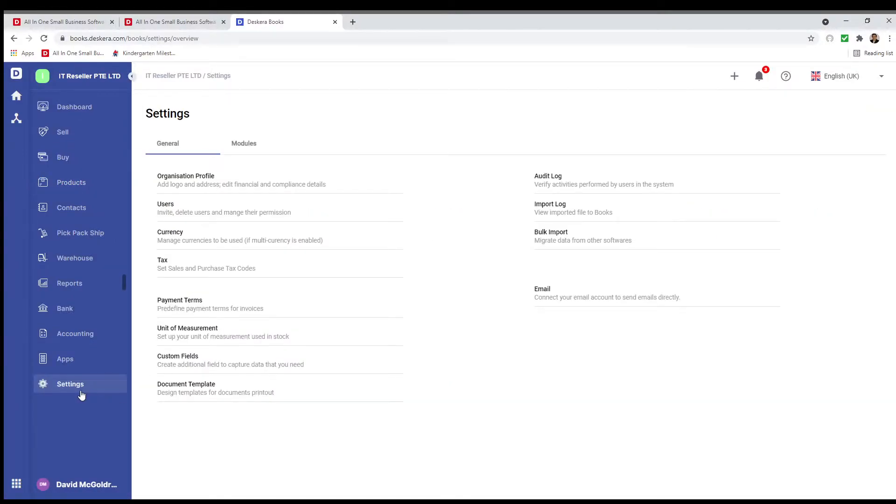
pyautogui.click(185, 177)
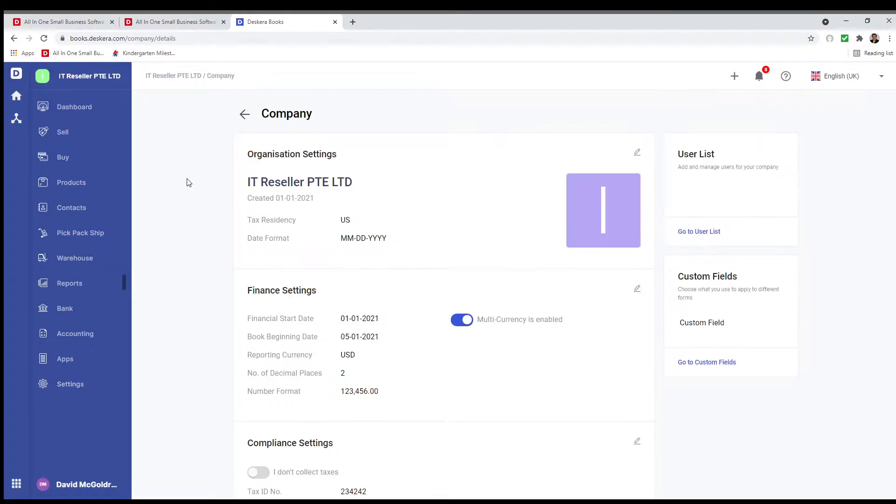
pyautogui.click(637, 152)
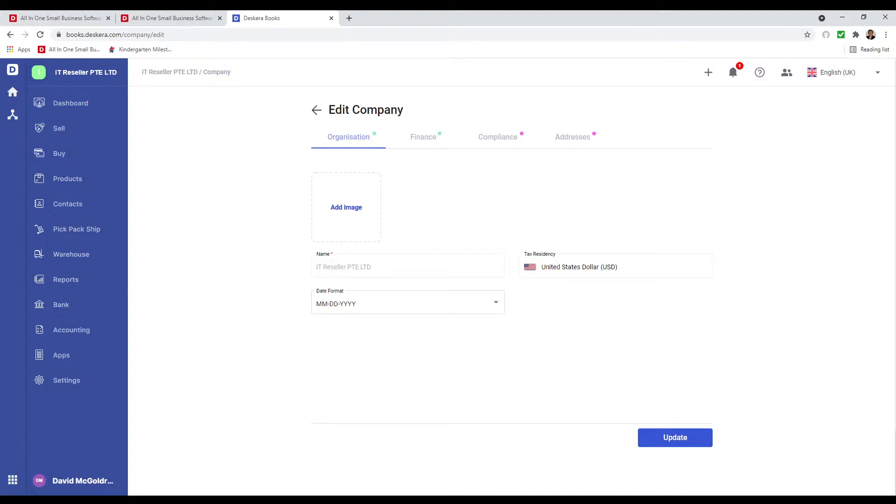
pyautogui.click(426, 308)
pyautogui.click(426, 306)
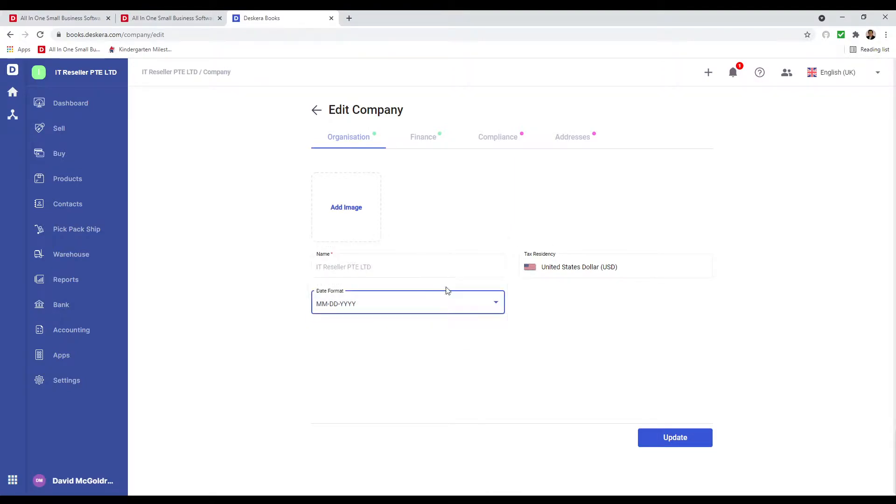
# In Finance settings, keep 2 decimal places and the 123,456.00 number format.
pyautogui.click(423, 136)
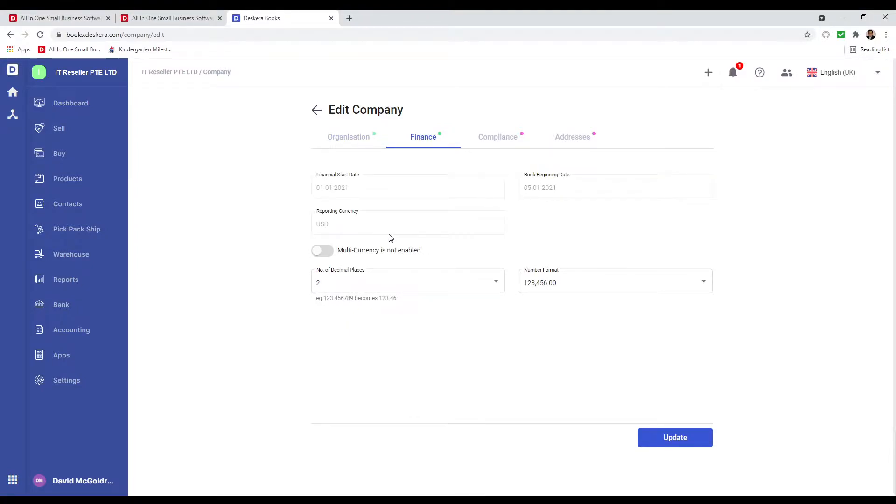
pyautogui.click(417, 281)
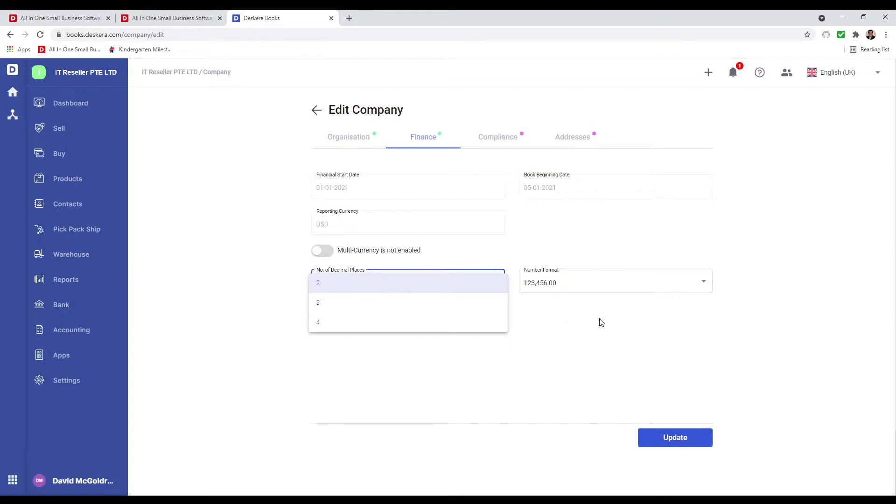
pyautogui.click(568, 290)
pyautogui.click(567, 289)
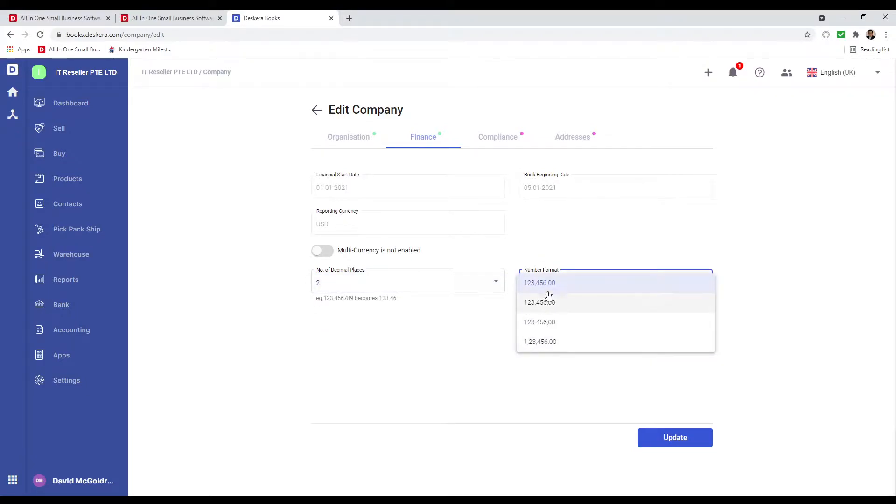
pyautogui.click(548, 283)
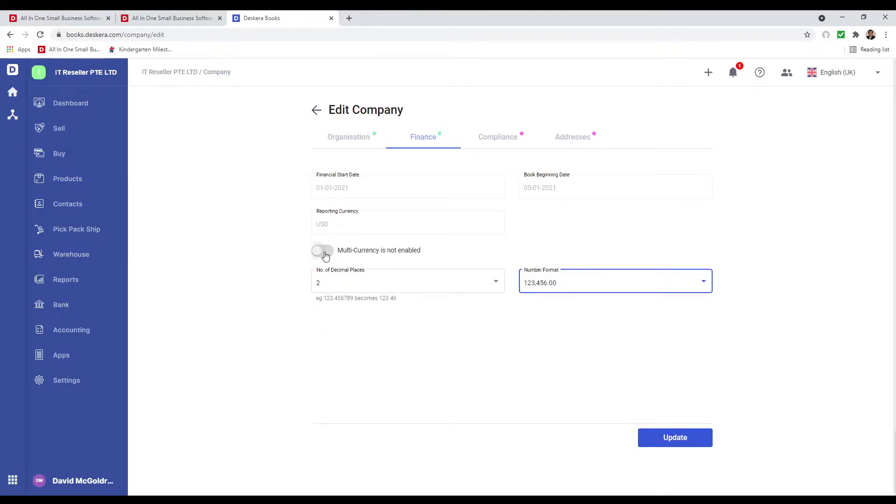
# Enable multi-currency with Canadian Dollar and Australian Dollar, save, and show Compliance settings.
pyautogui.click(324, 252)
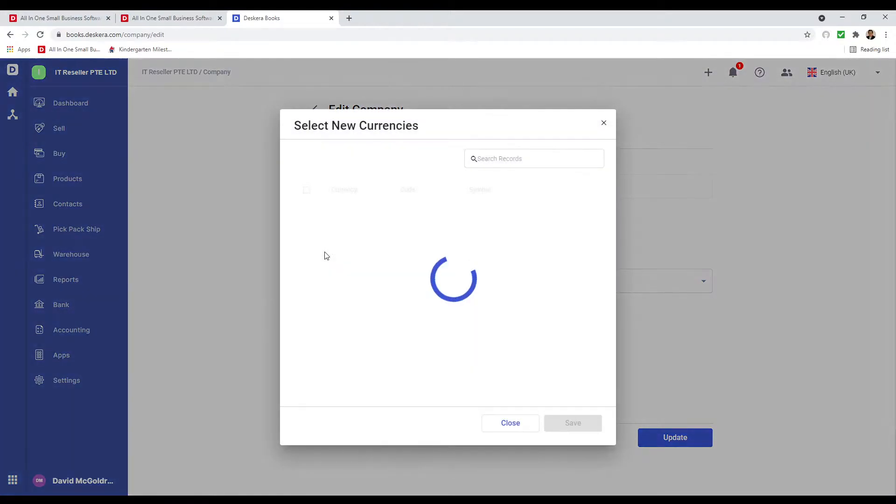
pyautogui.click(307, 314)
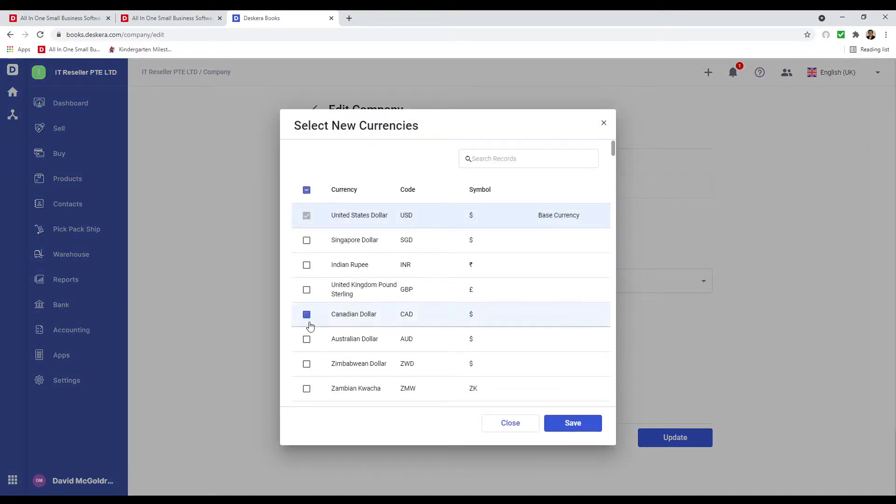
pyautogui.click(307, 340)
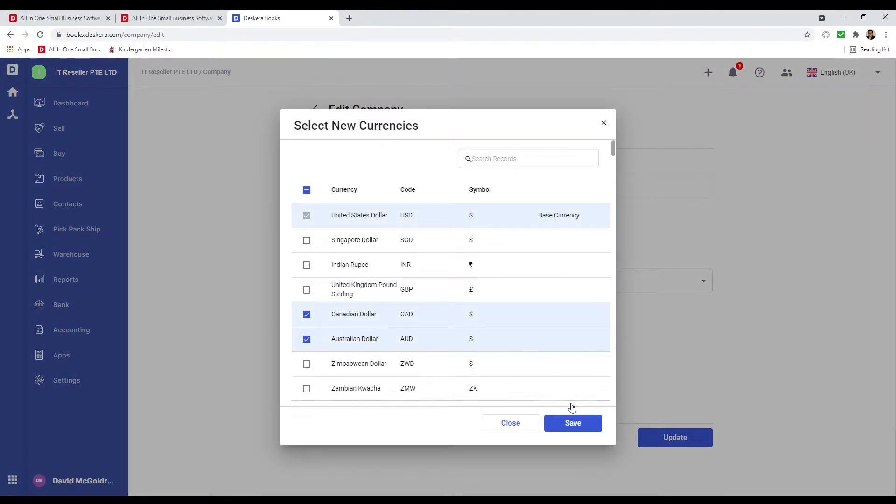
pyautogui.click(573, 423)
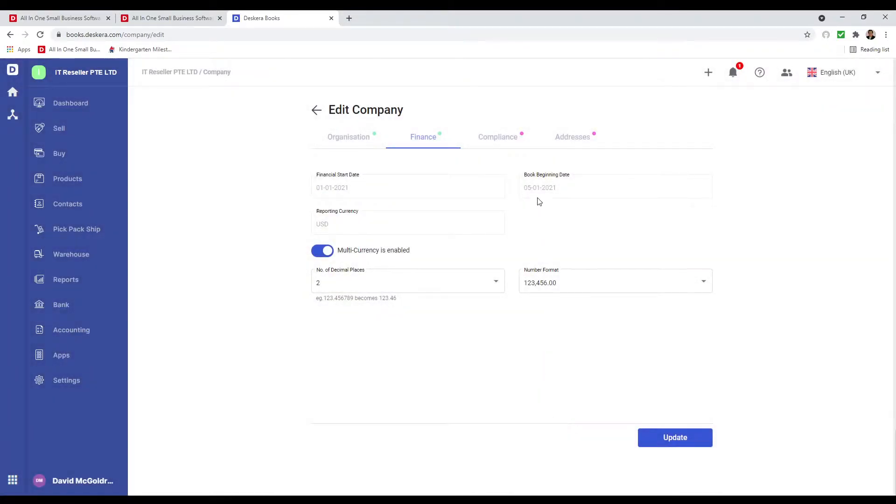
pyautogui.click(510, 145)
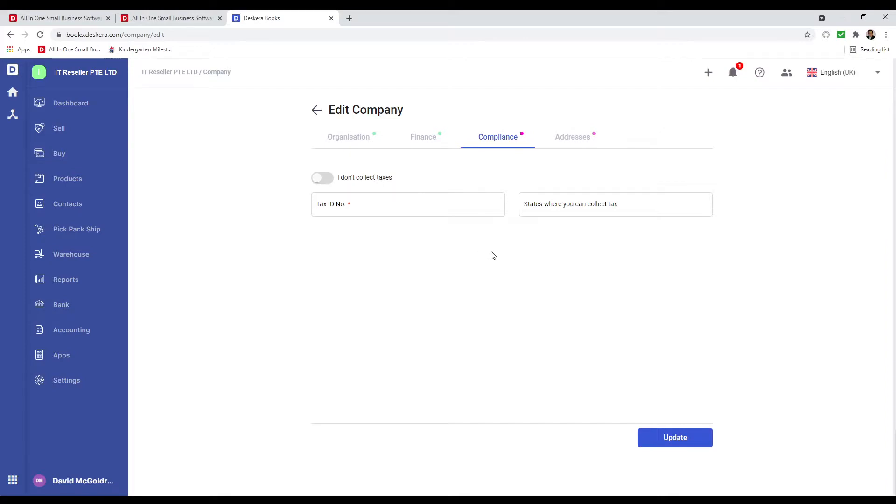
# Enter the company tax ID and select California as a tax-collecting state.
pyautogui.click(412, 208)
pyautogui.write('234242')
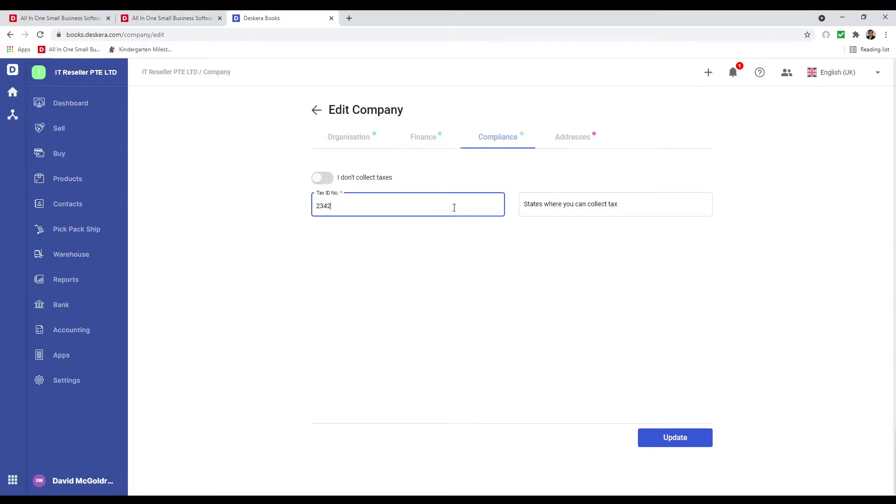
pyautogui.click(527, 205)
pyautogui.write('cal')
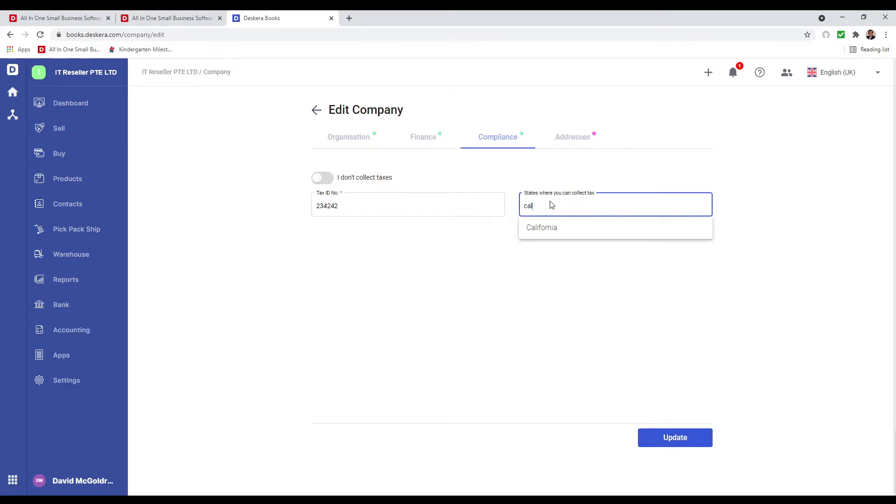
pyautogui.click(541, 232)
pyautogui.click(573, 139)
pyautogui.click(415, 188)
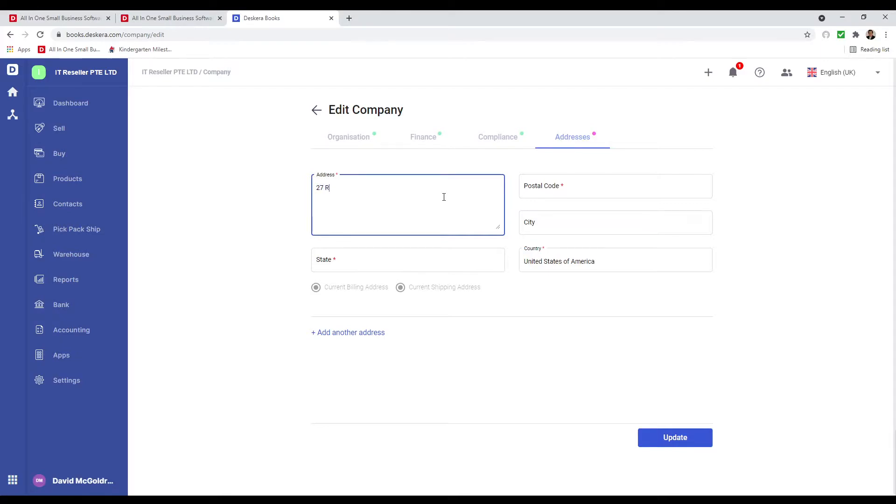
# Fill in the company's street address, California as the state, and the postal code.
pyautogui.click(369, 261)
pyautogui.write('Cal')
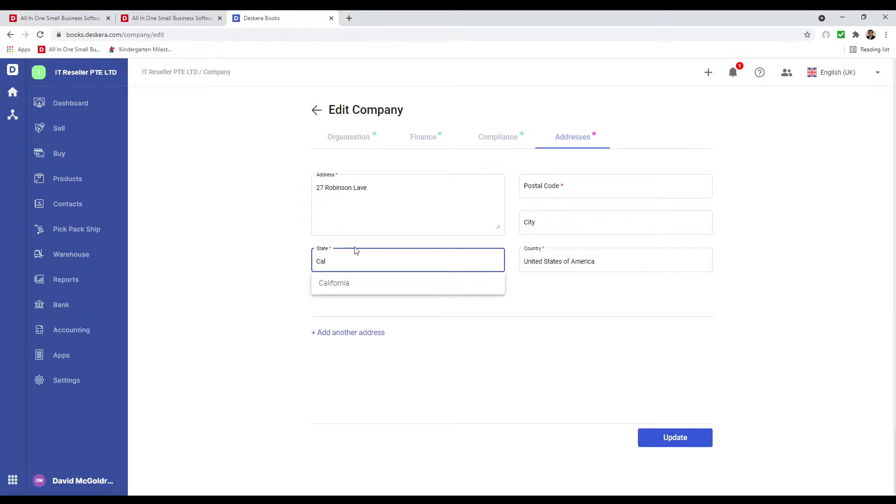
pyautogui.click(365, 285)
pyautogui.click(531, 192)
pyautogui.write('23424')
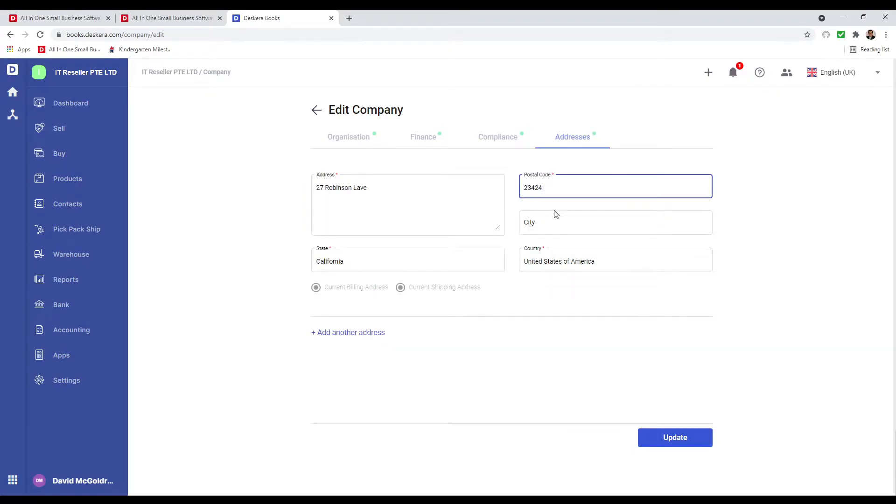
# Save the updated company settings, confirming past the compliance warning.
pyautogui.click(677, 438)
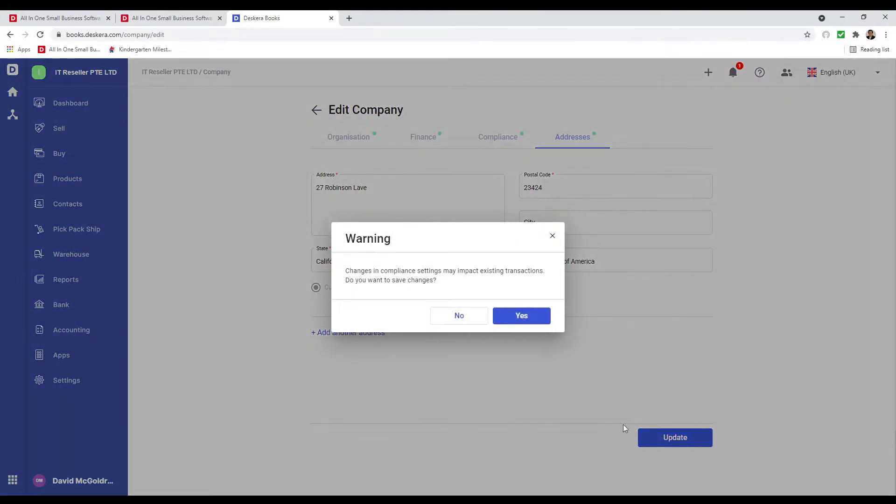
pyautogui.click(533, 317)
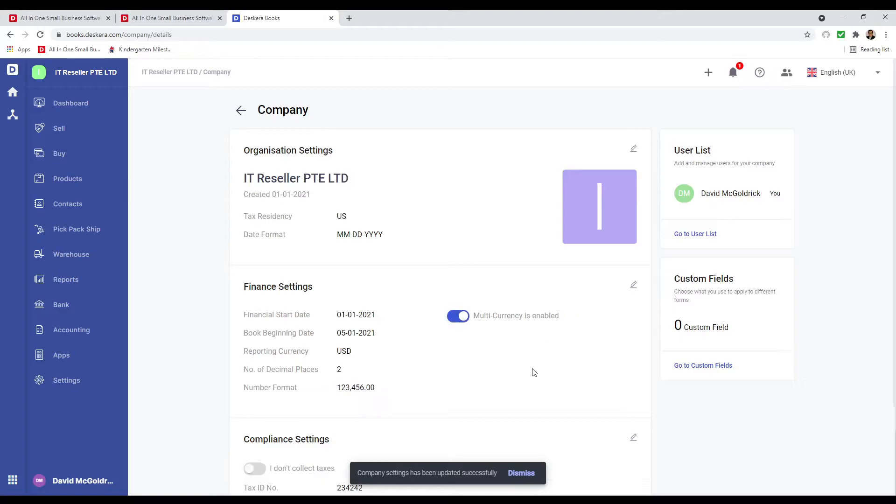
pyautogui.scroll(-5, 459, 275)
pyautogui.scroll(5, 462, 277)
pyautogui.click(94, 254)
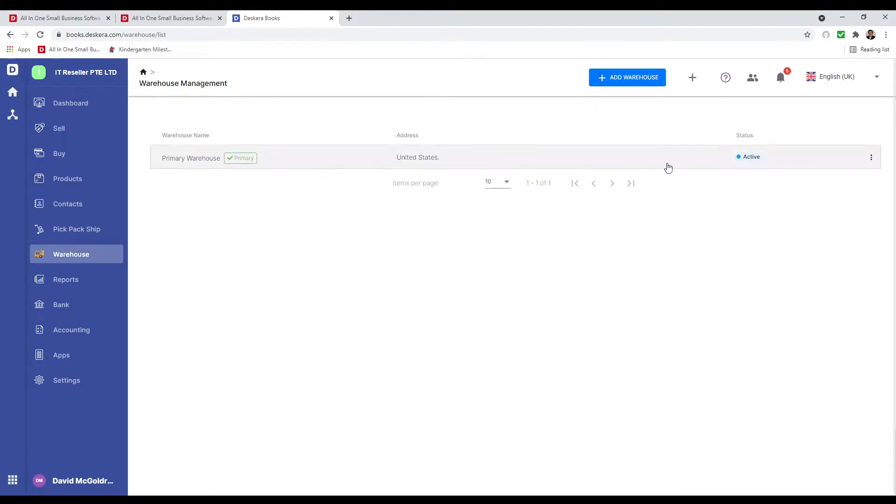
# Rename Primary Warehouse to 'Austin Warehouse' and save the change.
pyautogui.click(872, 158)
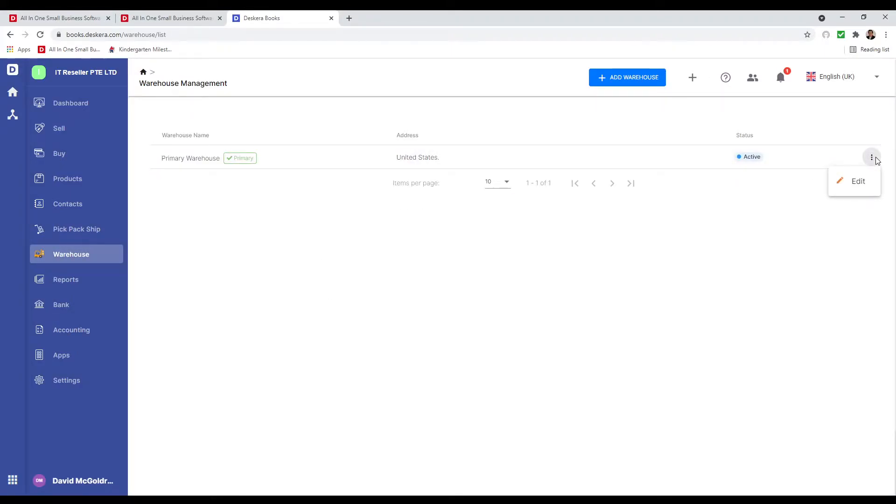
pyautogui.click(860, 181)
pyautogui.moveTo(669, 129); pyautogui.dragTo(638, 133)
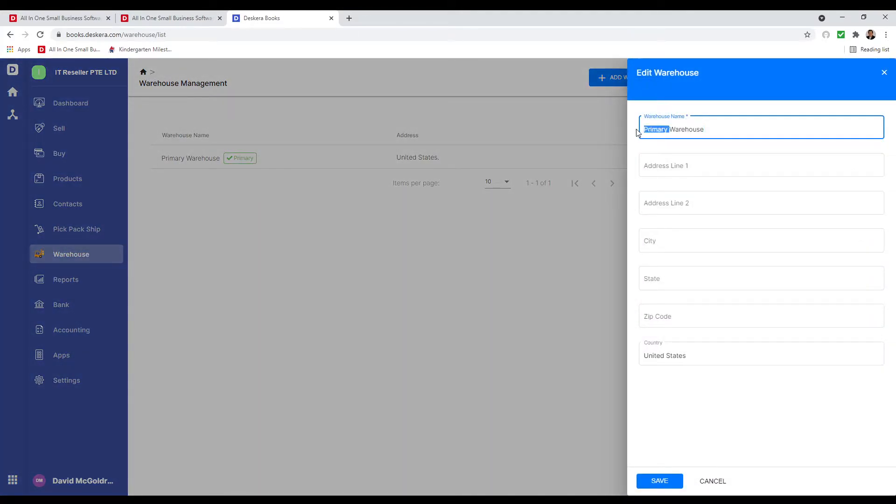
pyautogui.write('Austin')
pyautogui.click(664, 476)
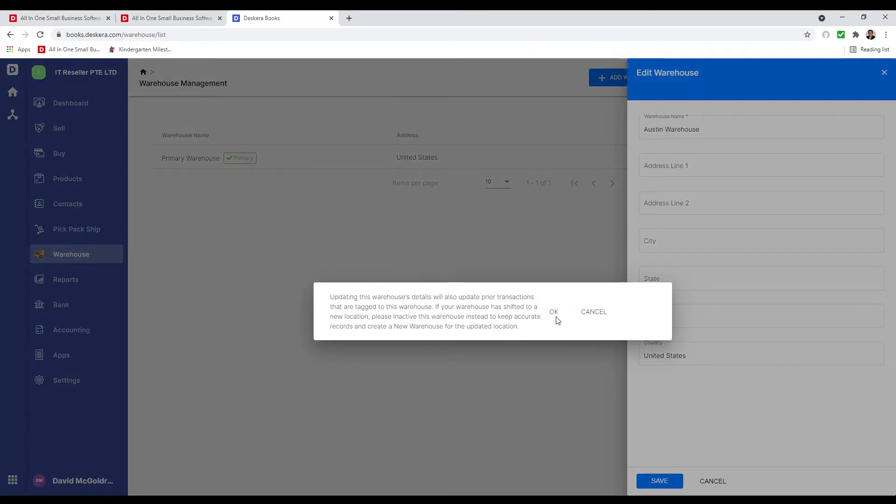
pyautogui.click(554, 314)
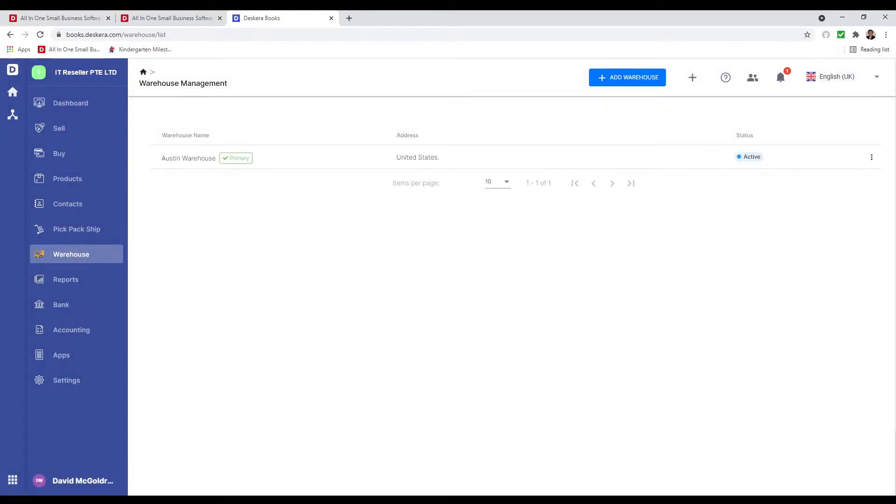
# Add and save a new warehouse named 'Fresno Warehouse'.
pyautogui.click(619, 78)
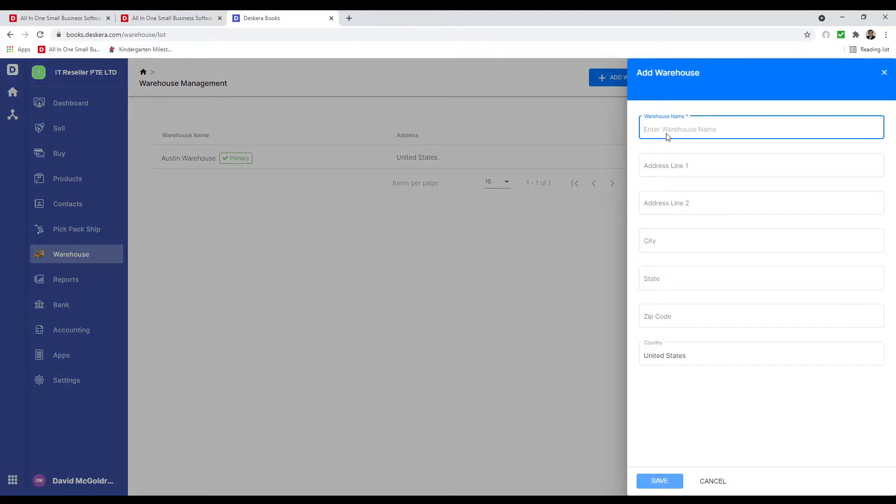
pyautogui.write('Fresno Warehouse')
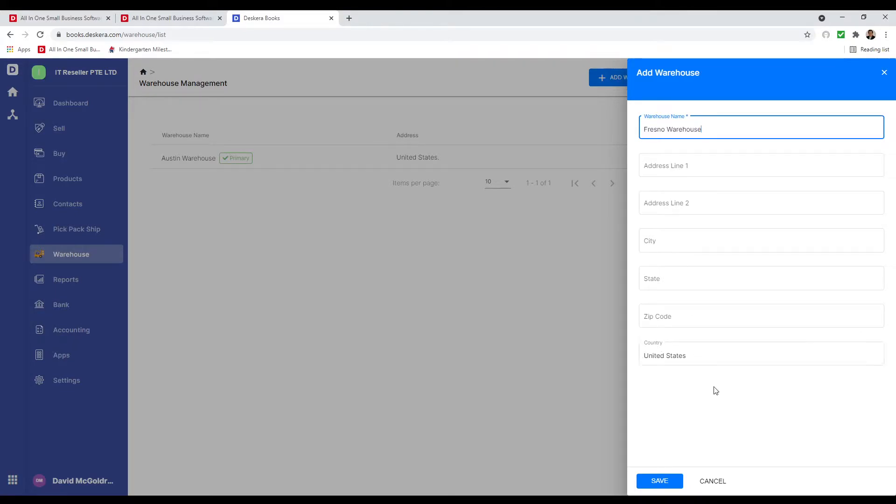
pyautogui.click(659, 481)
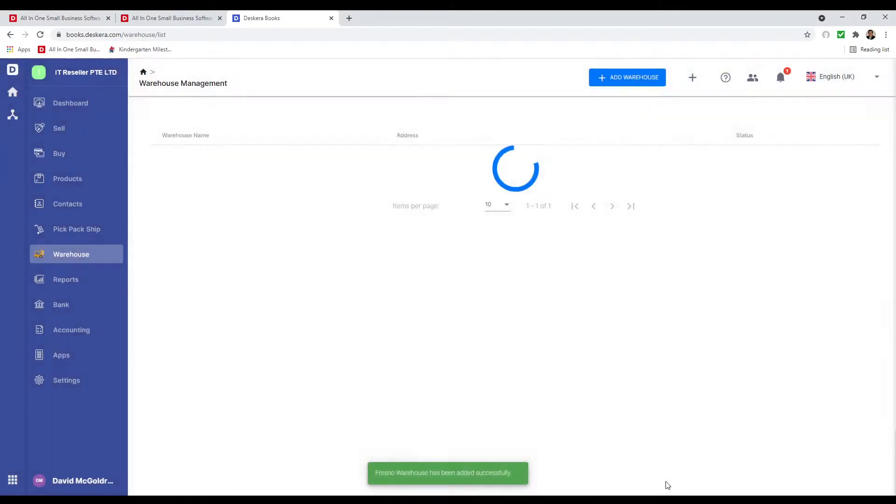
# From Settings > Custom Fields, create a new field and view its Availability modules.
pyautogui.click(81, 382)
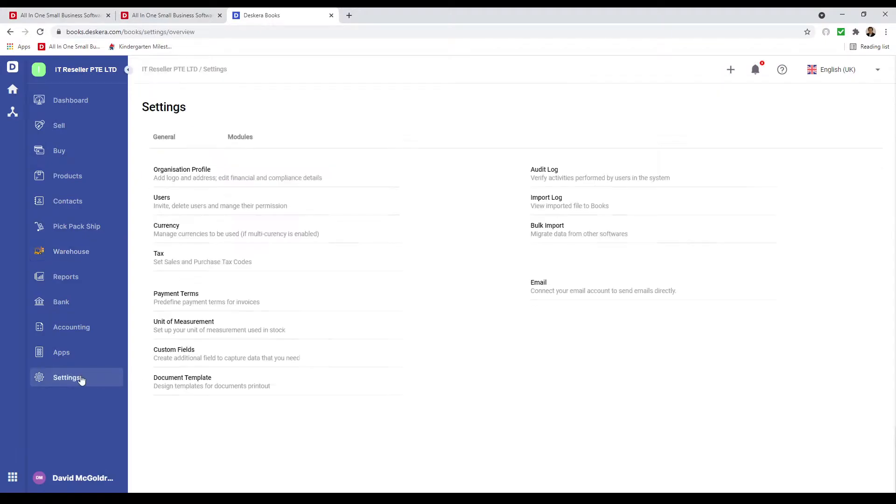
pyautogui.click(183, 351)
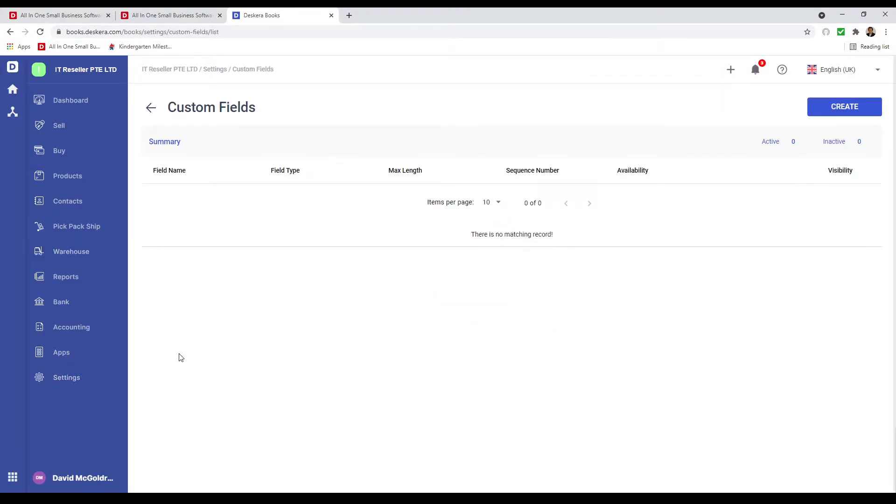
pyautogui.click(817, 108)
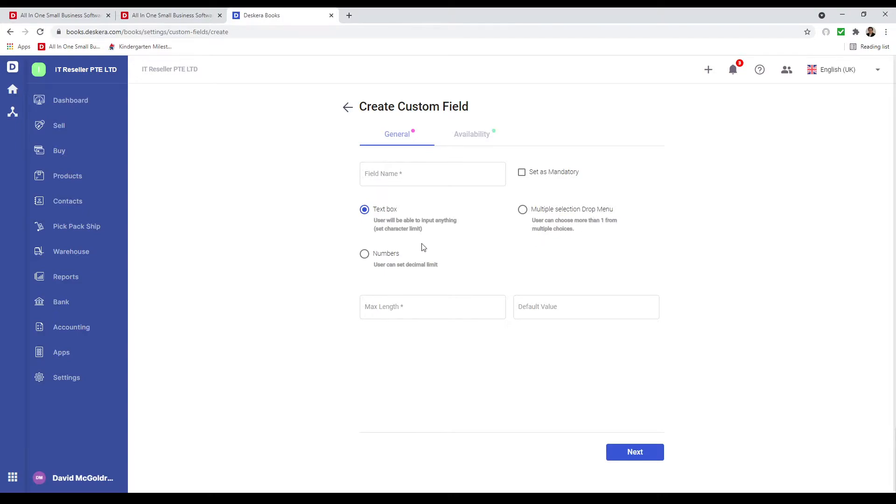
pyautogui.click(469, 138)
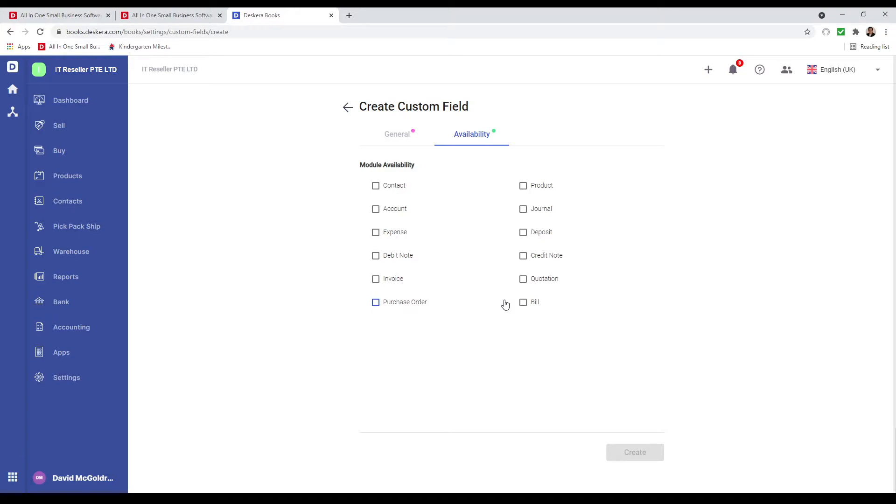
# Name the field 'Brand' as a multiple-selection dropdown with Gold Brand, Sliver Brand, Bronze Brand options.
pyautogui.click(400, 140)
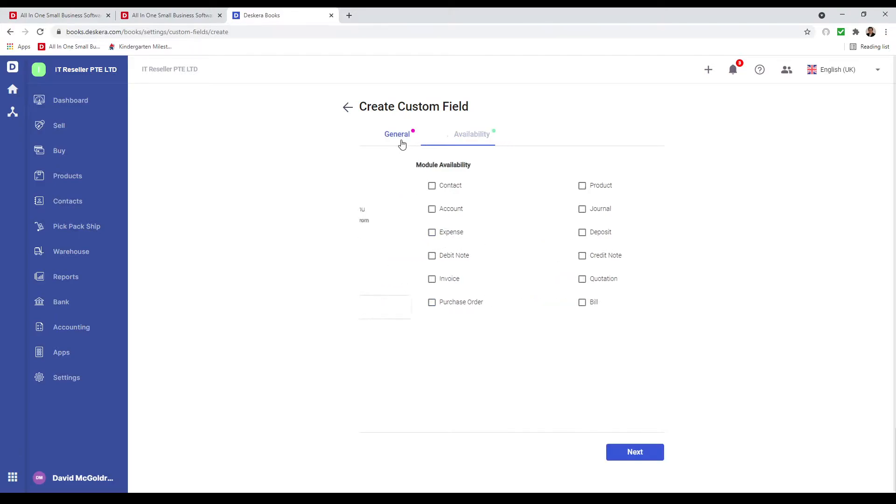
pyautogui.click(414, 173)
pyautogui.write('Brand')
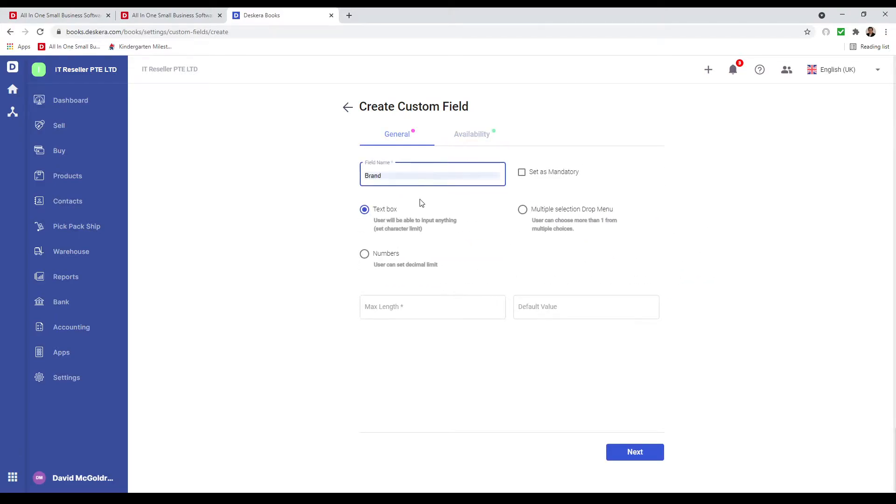
pyautogui.click(542, 206)
pyautogui.click(402, 302)
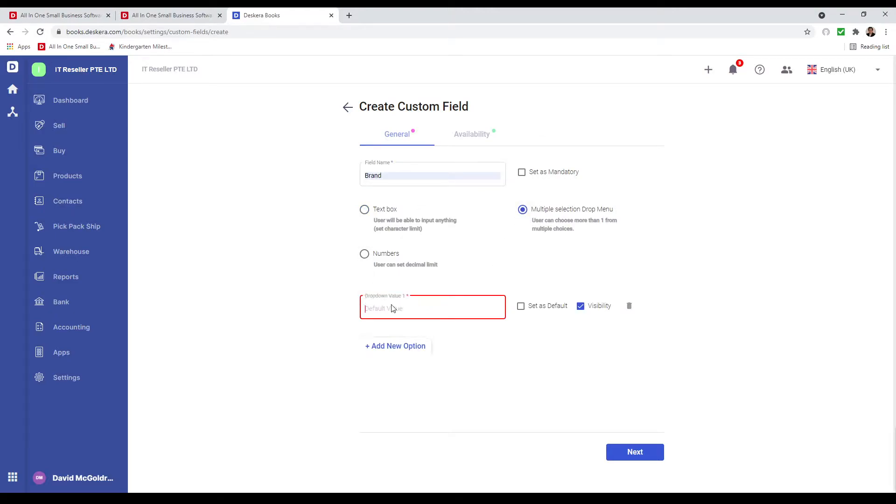
pyautogui.write('Gold Brand')
pyautogui.click(384, 350)
pyautogui.write('Sliver Brand')
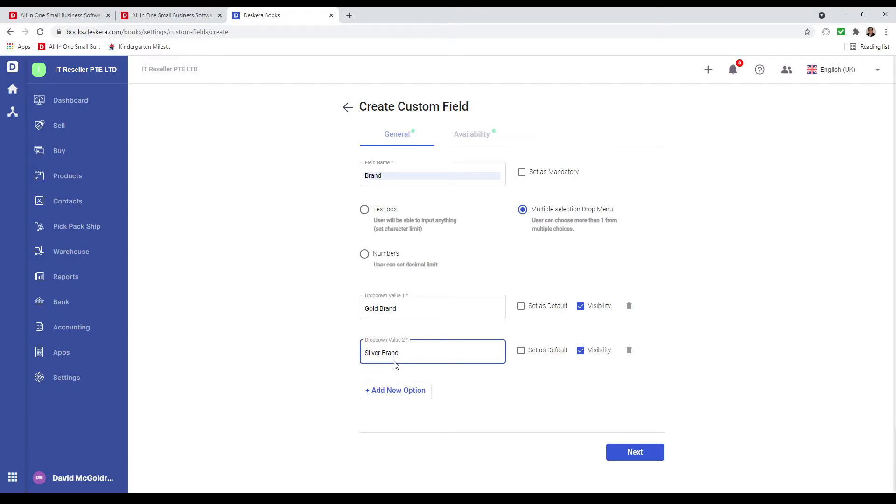
pyautogui.click(394, 390)
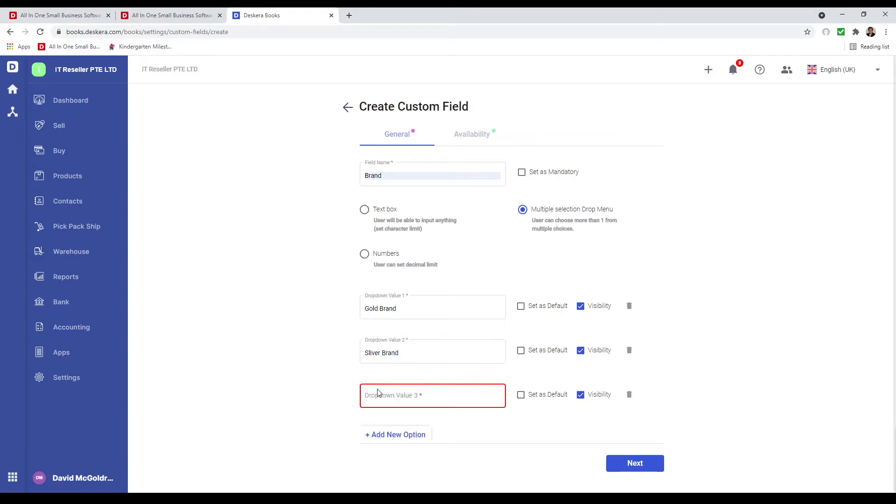
pyautogui.write('Bronze Brand')
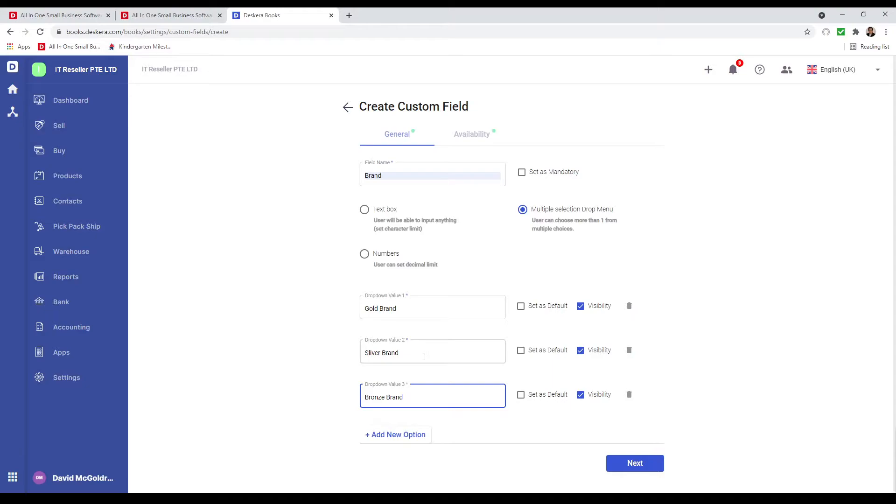
# Make the Brand field available for Product and create it.
pyautogui.click(631, 467)
pyautogui.click(528, 188)
pyautogui.click(635, 452)
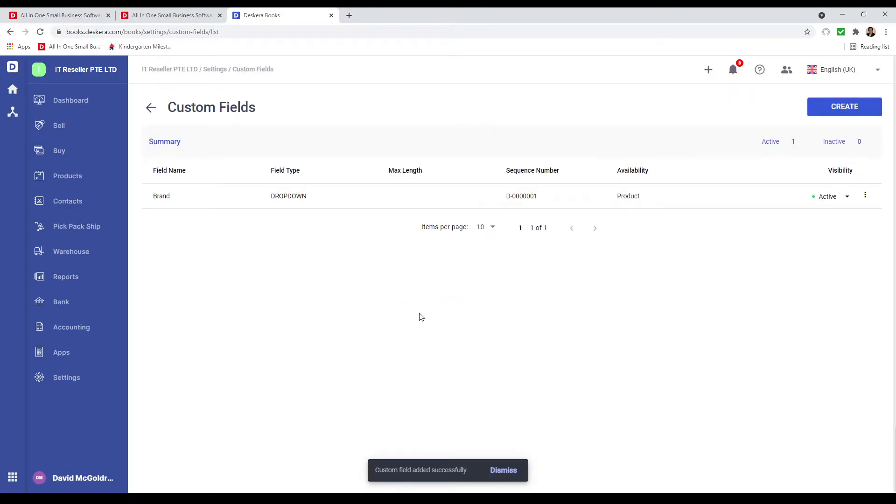
# Set the Monitor product's Brand custom field to Gold Brand.
pyautogui.click(78, 187)
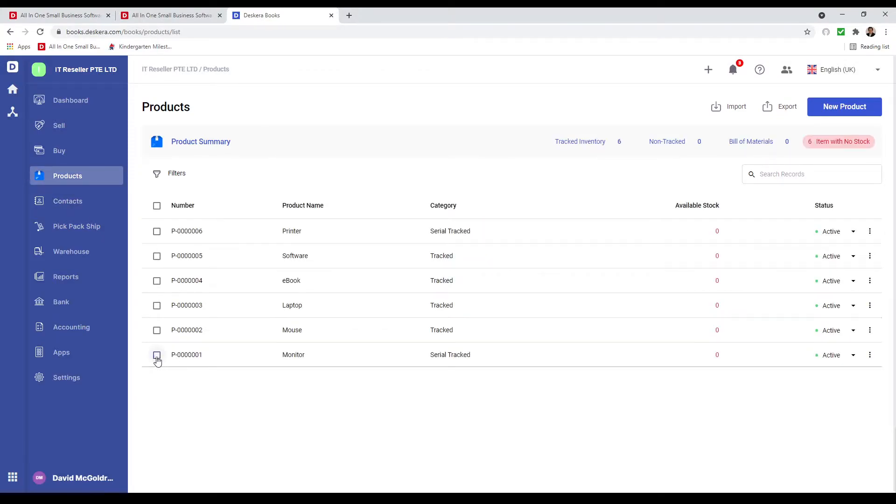
pyautogui.click(157, 356)
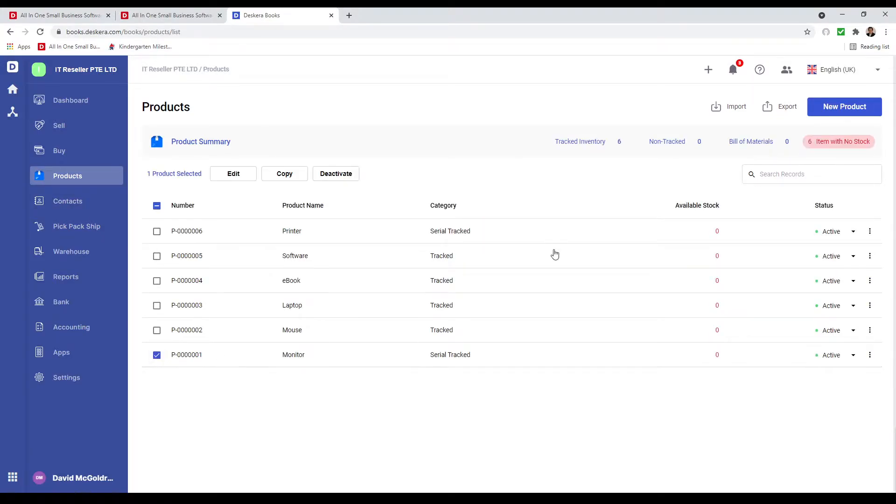
pyautogui.click(870, 355)
pyautogui.click(845, 389)
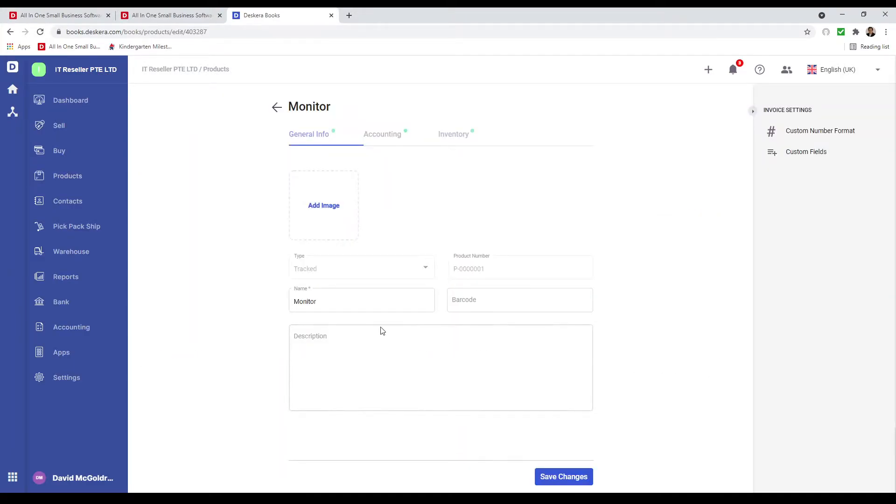
pyautogui.click(796, 153)
pyautogui.click(478, 277)
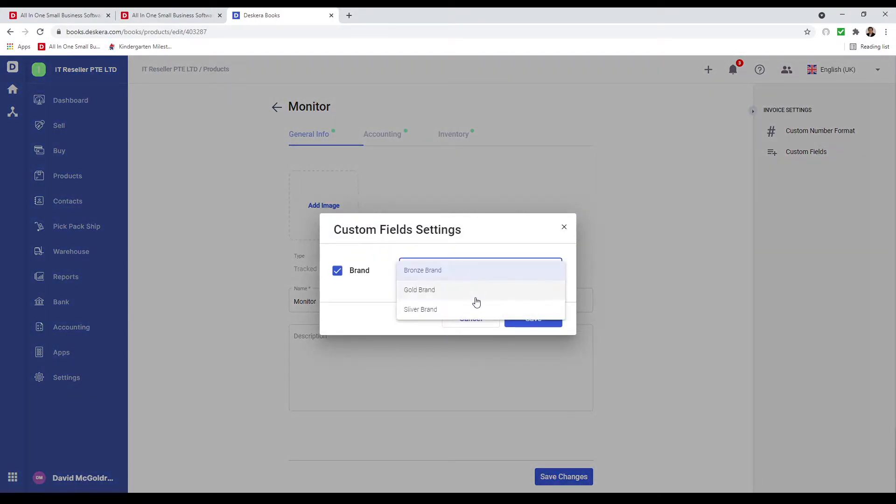
pyautogui.click(477, 294)
pyautogui.click(536, 320)
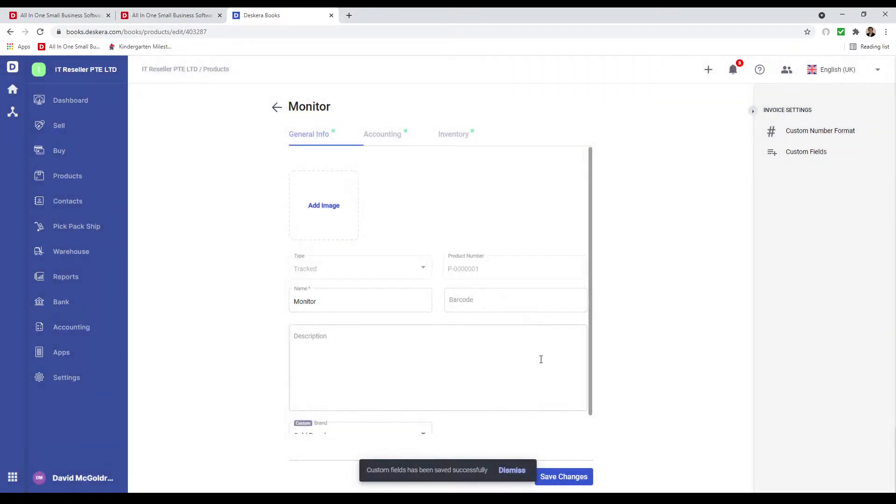
# Rename Monitor to 'Gold Monitor' and save the product changes.
pyautogui.scroll(-1, 455, 393)
pyautogui.click(321, 286)
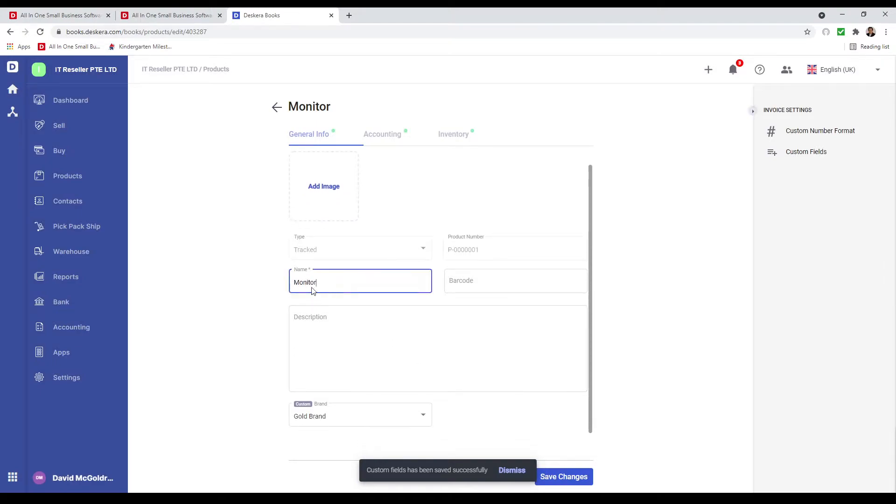
pyautogui.write('Gold')
pyautogui.click(560, 477)
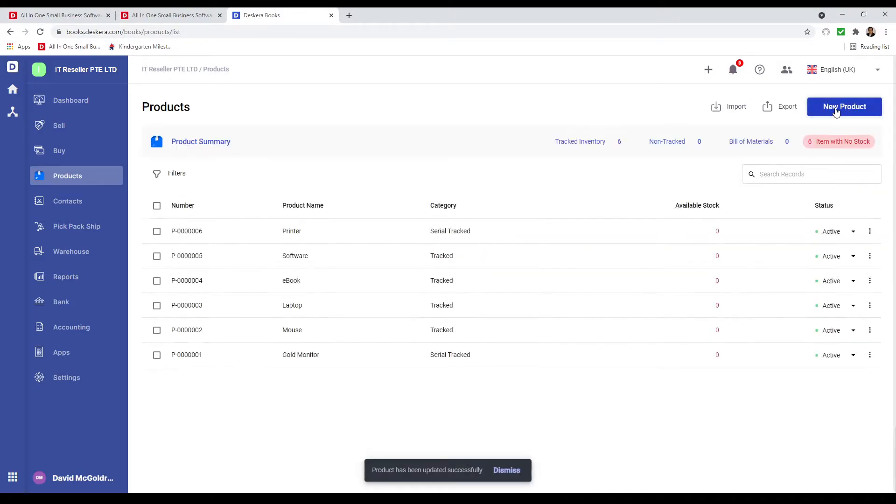
# Create product 'Sliver Monitor' with Brand set to Sliver Brand and save it.
pyautogui.click(833, 115)
pyautogui.click(340, 300)
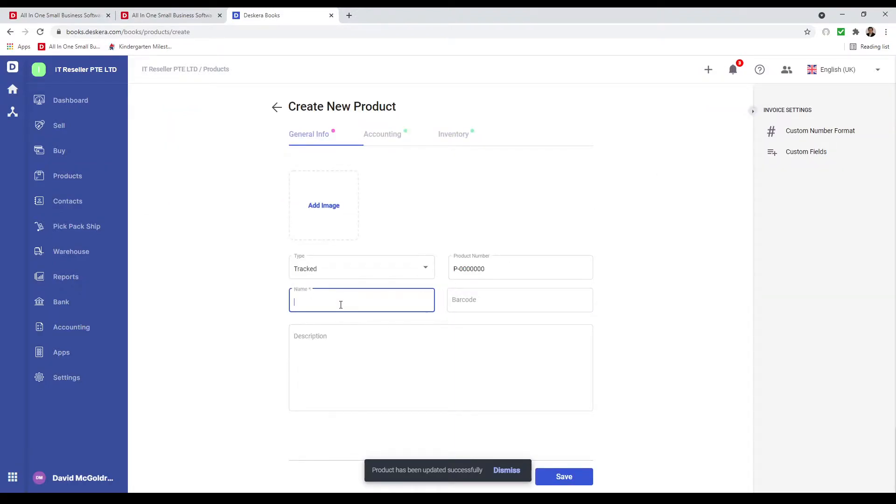
pyautogui.write('Sliv')
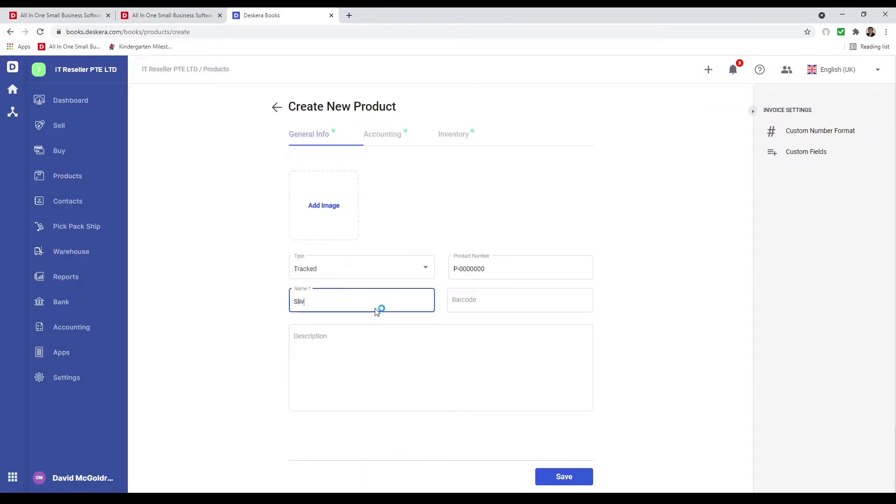
pyautogui.write('er Monitor')
pyautogui.click(800, 154)
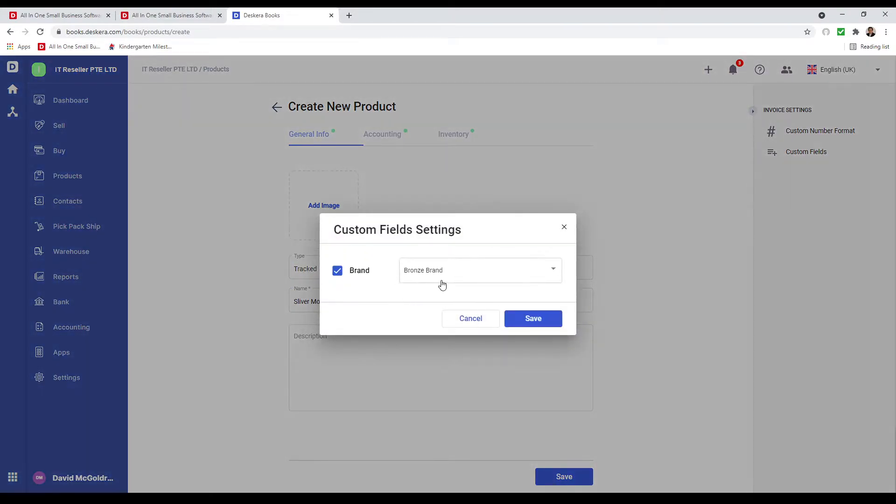
pyautogui.click(442, 279)
pyautogui.click(447, 308)
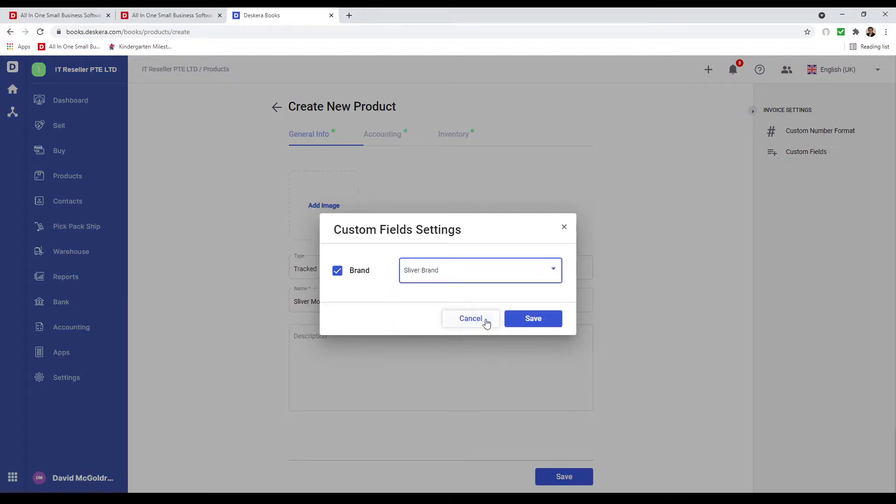
pyautogui.click(541, 326)
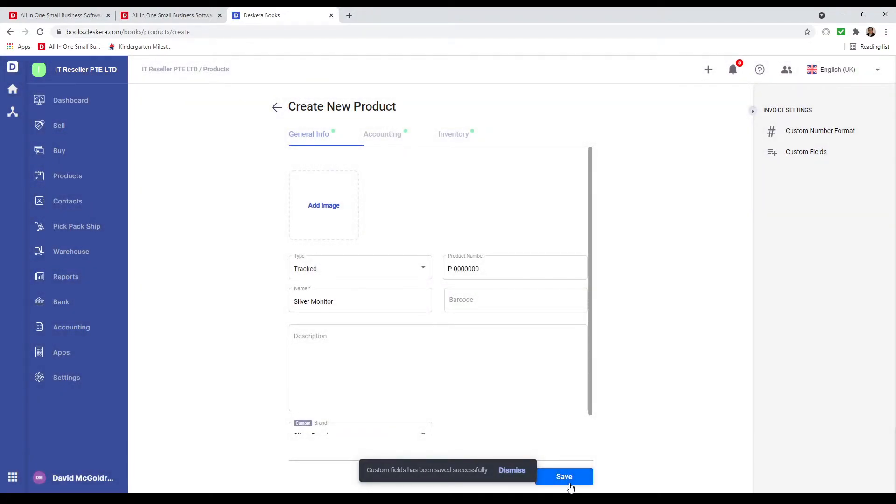
pyautogui.click(556, 481)
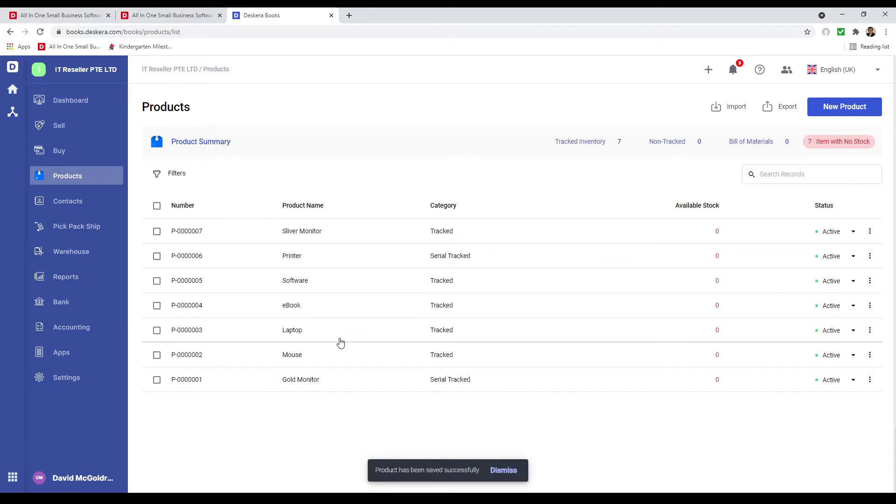
# Rename product P-0000002 from Mouse to Bronze Mouse, set its Brand to Bronze Brand, and save.
pyautogui.click(157, 355)
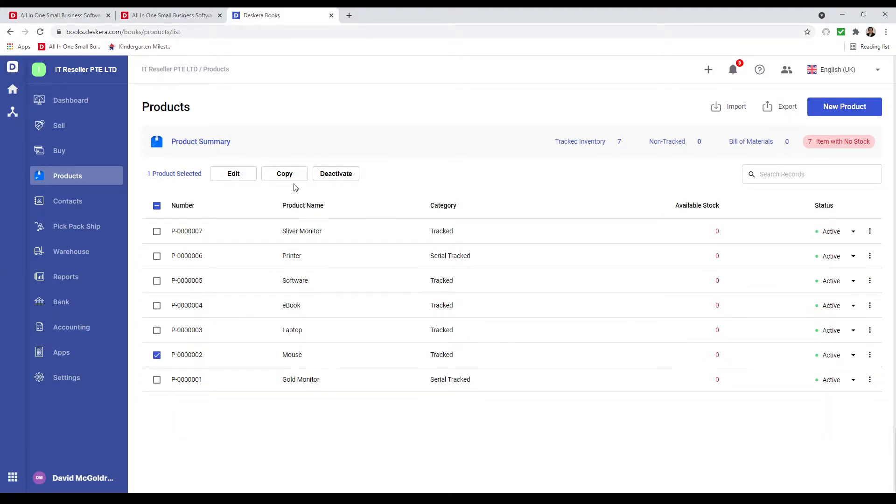
pyautogui.click(225, 176)
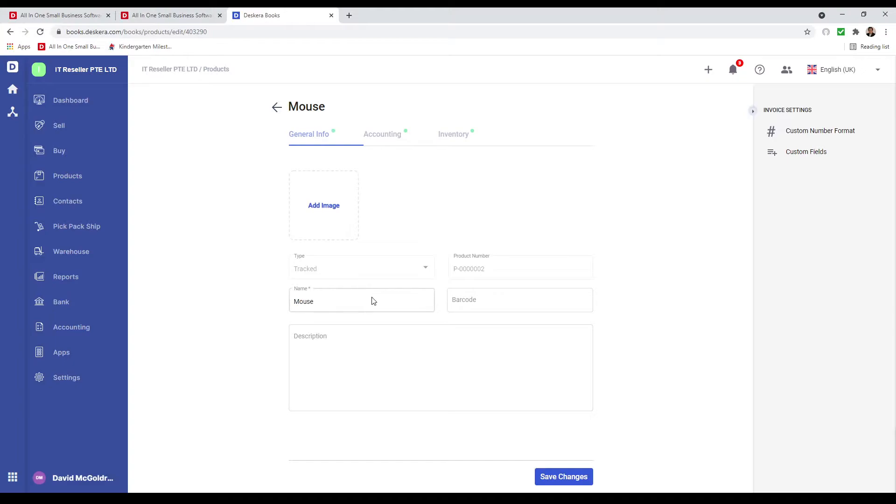
pyautogui.click(296, 303)
pyautogui.write('Bronze')
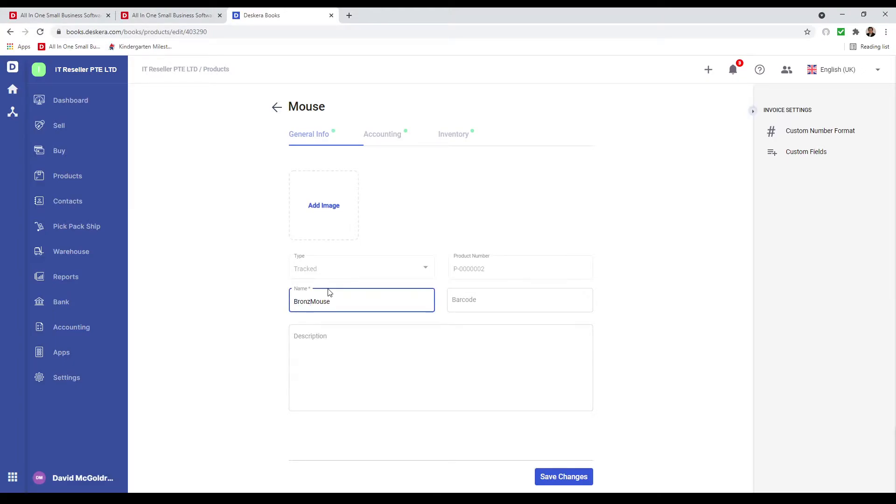
pyautogui.click(801, 152)
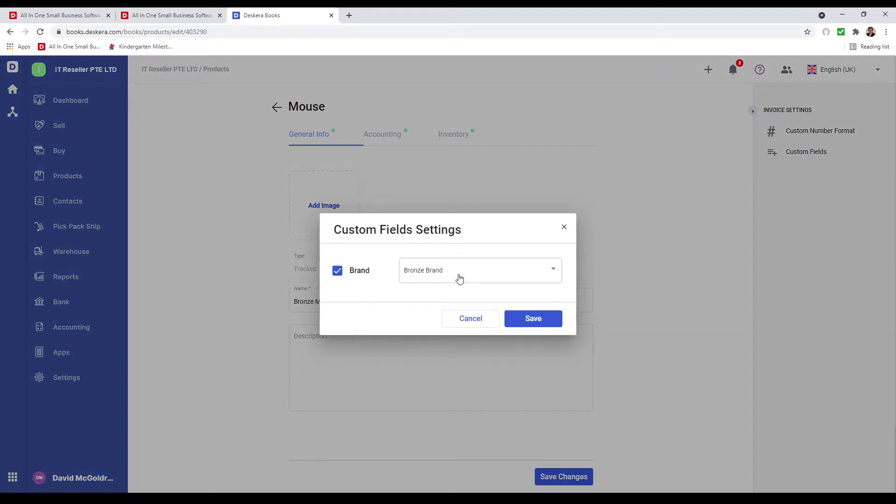
pyautogui.click(526, 319)
pyautogui.click(562, 476)
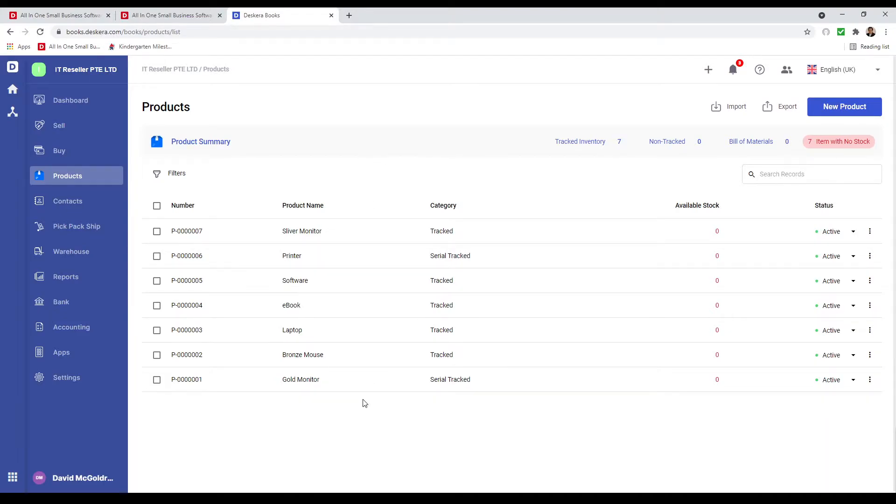
# Start a new sales invoice for the existing customer and begin a product line searching 'G'.
pyautogui.click(81, 130)
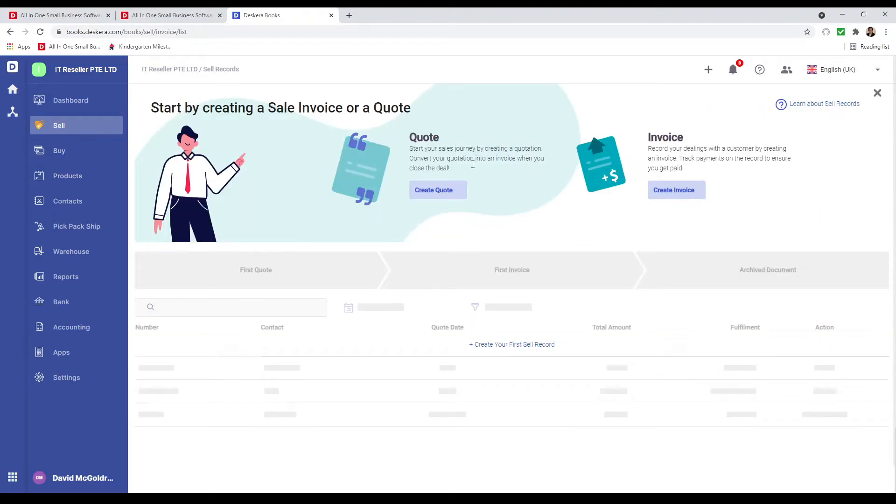
pyautogui.click(685, 193)
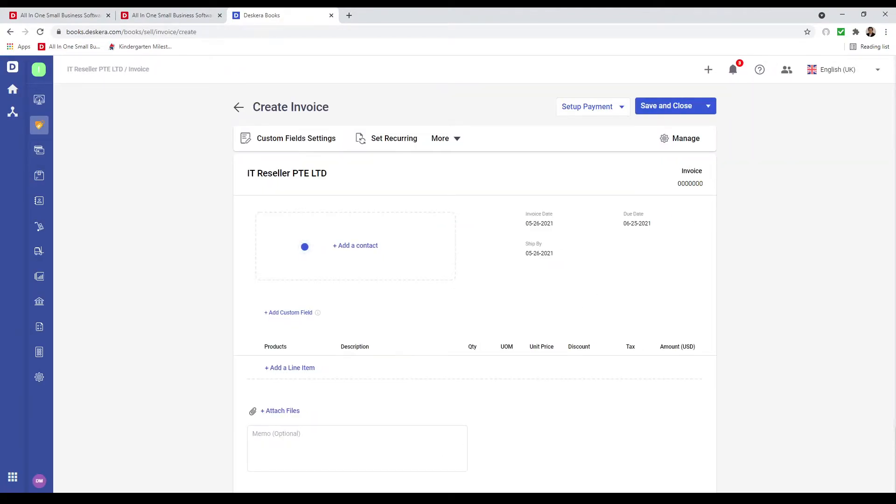
pyautogui.click(444, 265)
pyautogui.write('re')
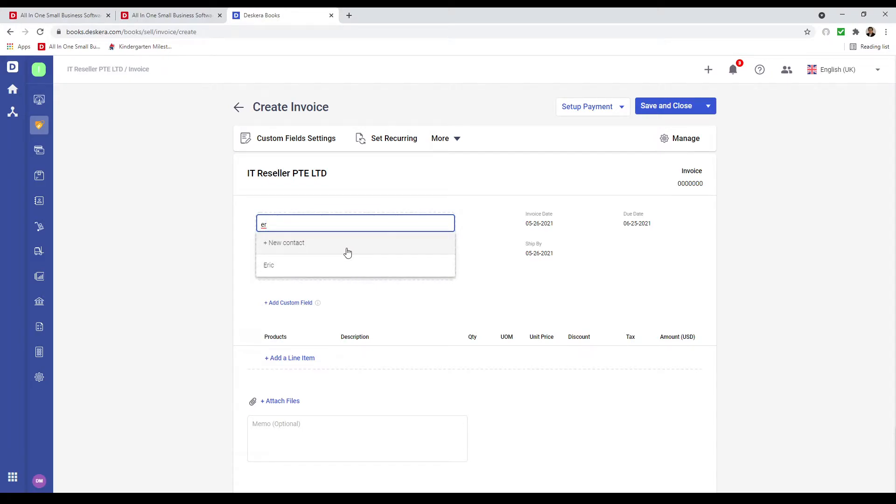
pyautogui.click(334, 266)
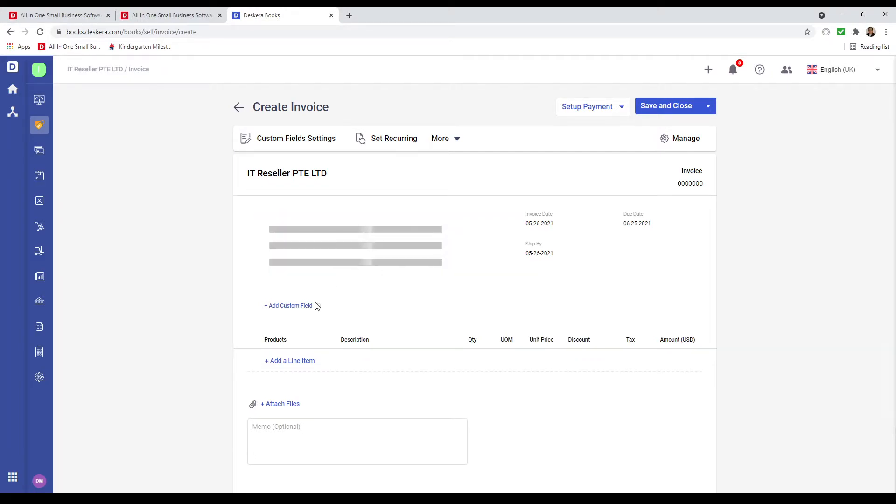
pyautogui.click(291, 370)
pyautogui.write('Gold')
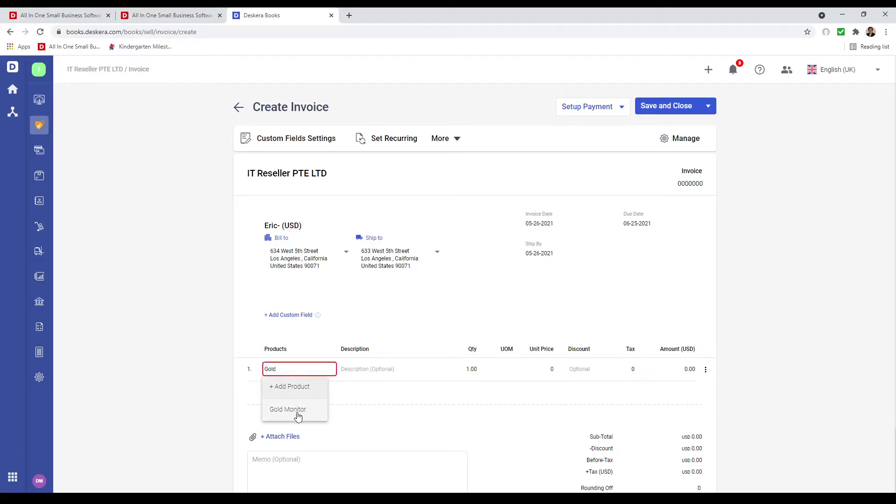
# Put Gold Monitor on the first line with quantity 2 at 500.00 each.
pyautogui.click(298, 408)
pyautogui.click(468, 369)
pyautogui.write('2')
pyautogui.click(547, 367)
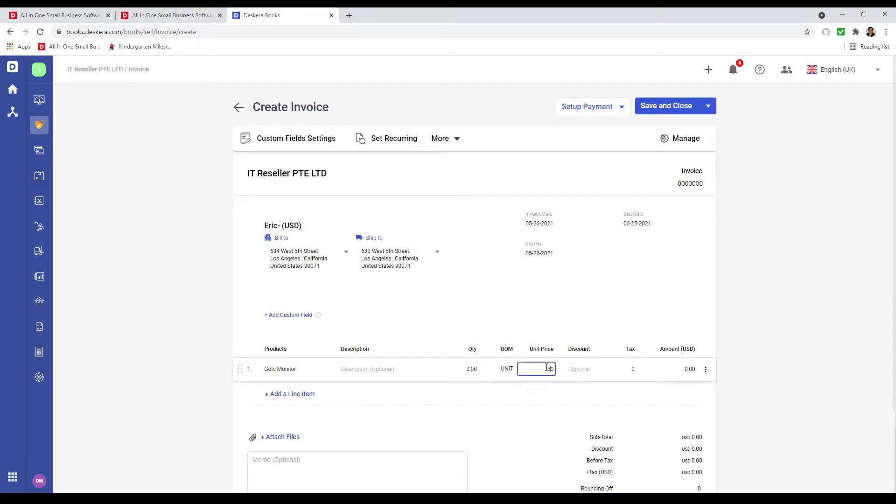
pyautogui.write('500')
# Add a Bronze Mouse line with quantity 2 at 50.00 each.
pyautogui.click(276, 393)
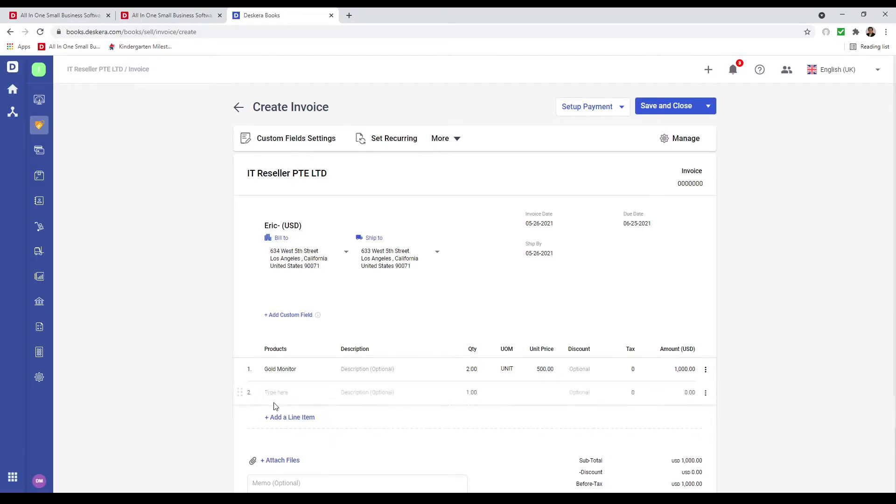
pyautogui.write('Bron')
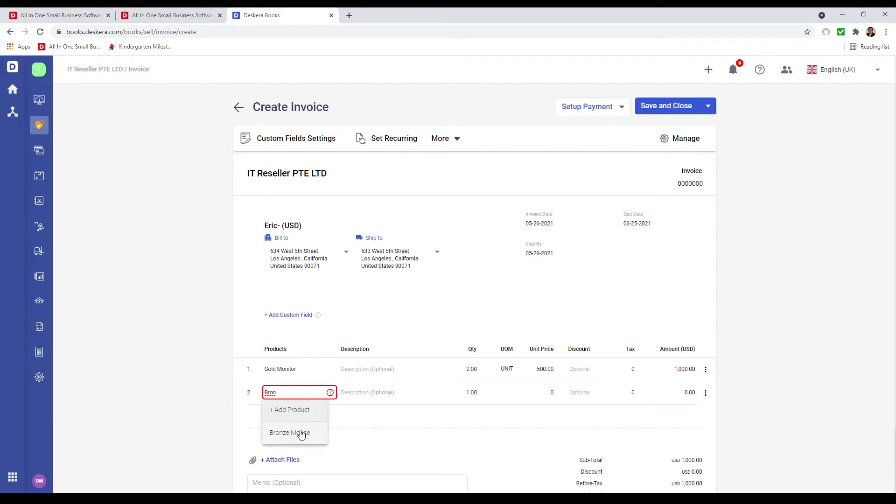
pyautogui.click(300, 433)
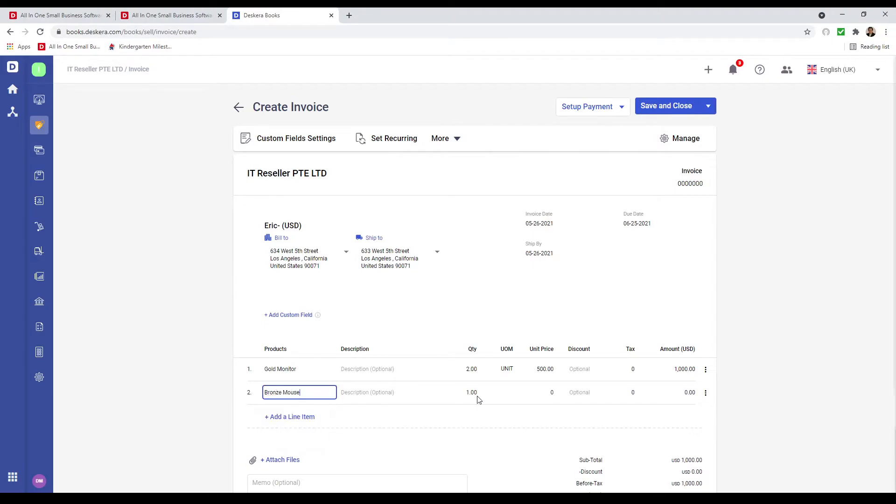
pyautogui.click(471, 391)
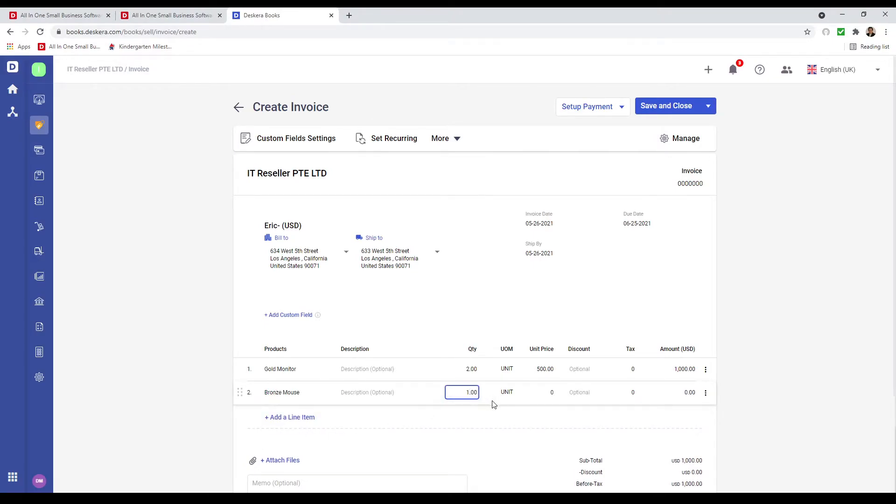
pyautogui.click(537, 394)
pyautogui.write('5')
pyautogui.click(538, 425)
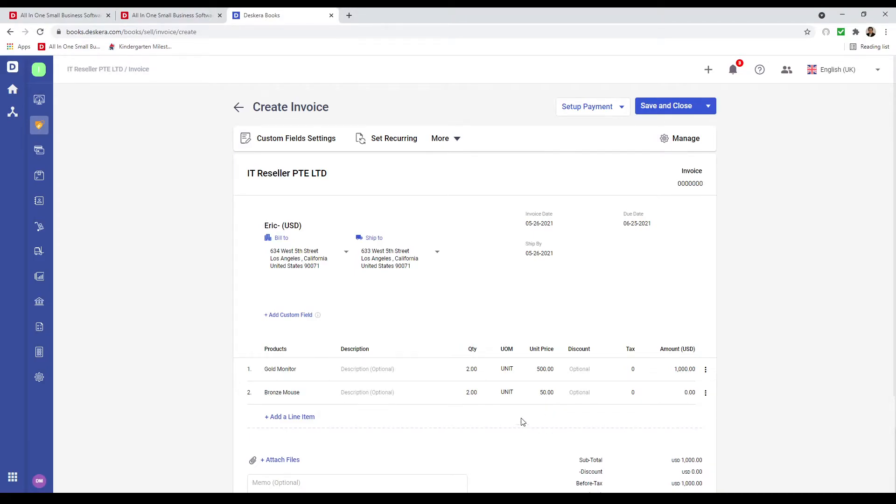
# Try a 10 discount on the Gold Monitor line, then clear it again.
pyautogui.click(570, 372)
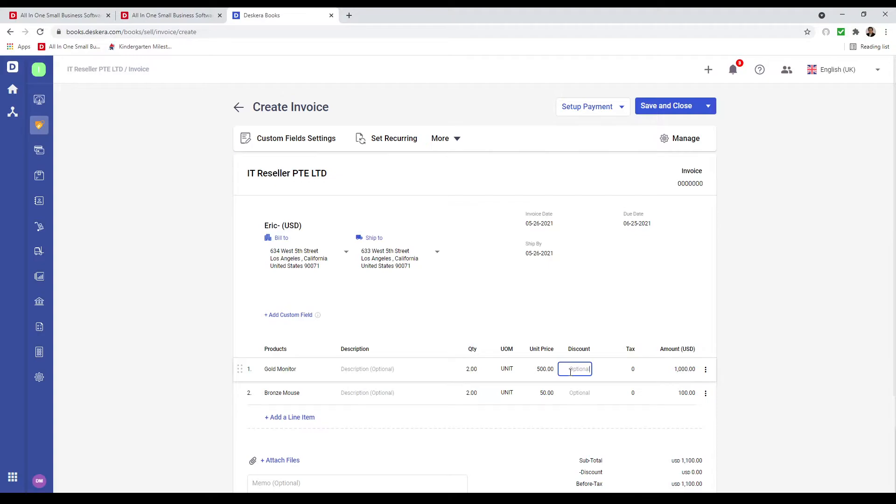
pyautogui.write('10')
pyautogui.press('BackSpace')
pyautogui.click(586, 380)
pyautogui.click(706, 369)
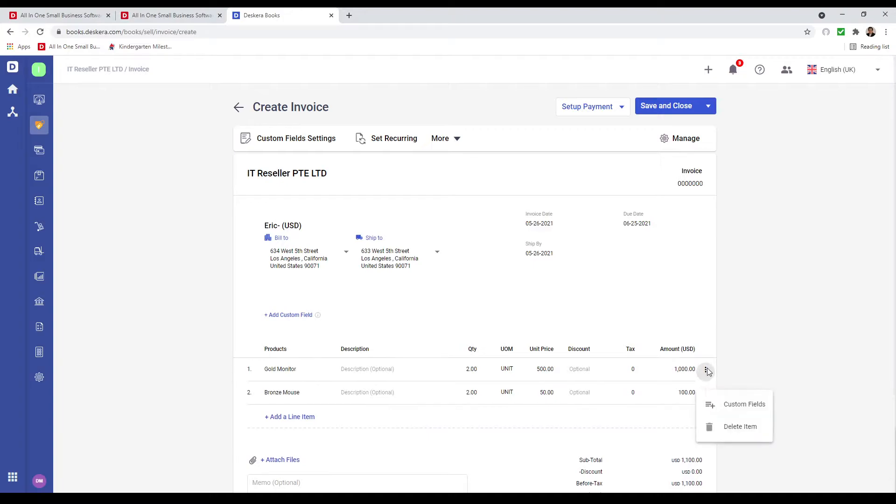
pyautogui.click(739, 405)
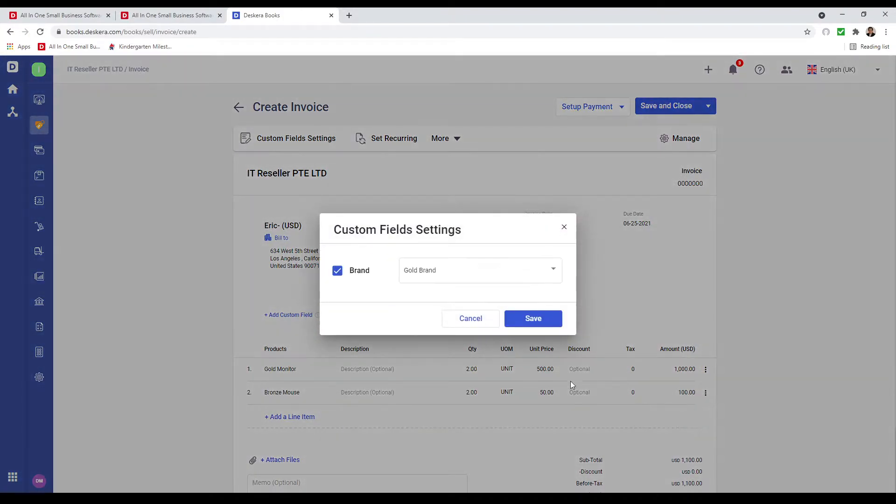
pyautogui.click(493, 269)
pyautogui.click(399, 317)
pyautogui.click(480, 327)
pyautogui.click(705, 369)
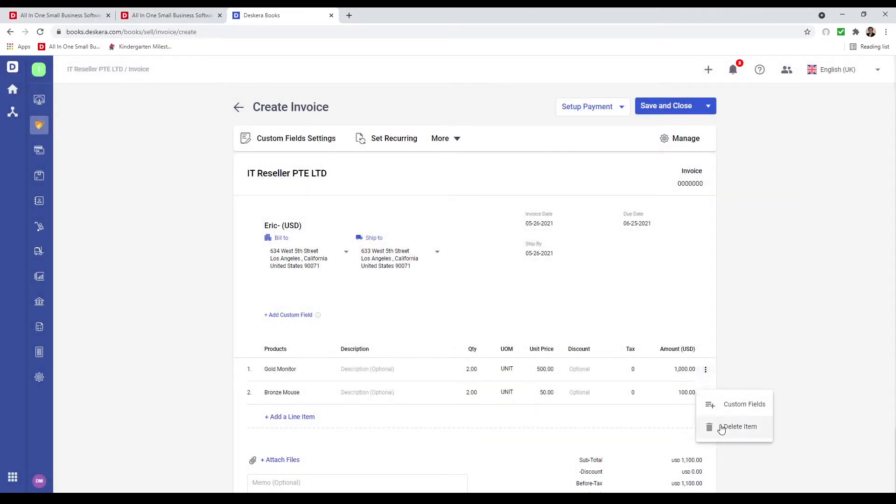
pyautogui.click(465, 454)
pyautogui.scroll(-1, 387, 422)
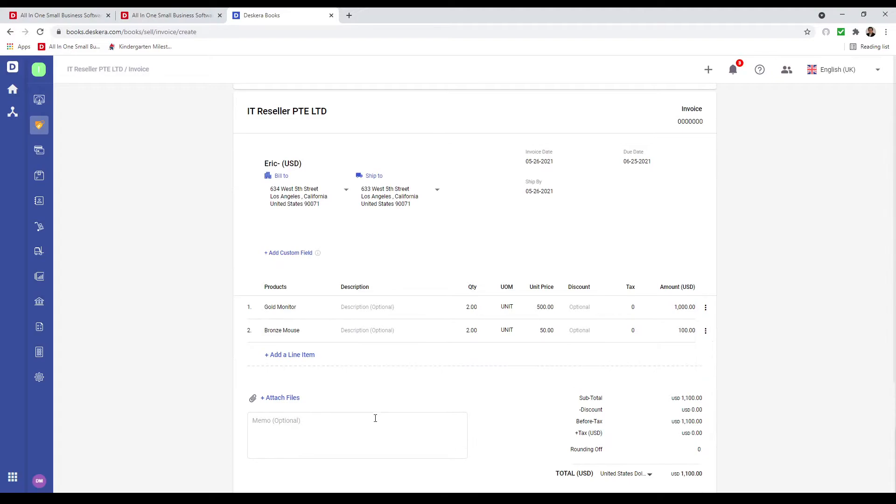
pyautogui.scroll(1, 364, 431)
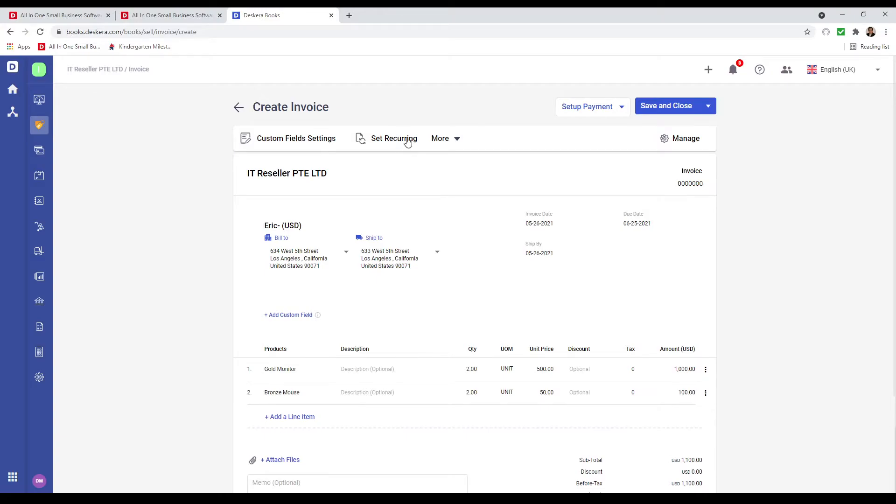
pyautogui.click(447, 140)
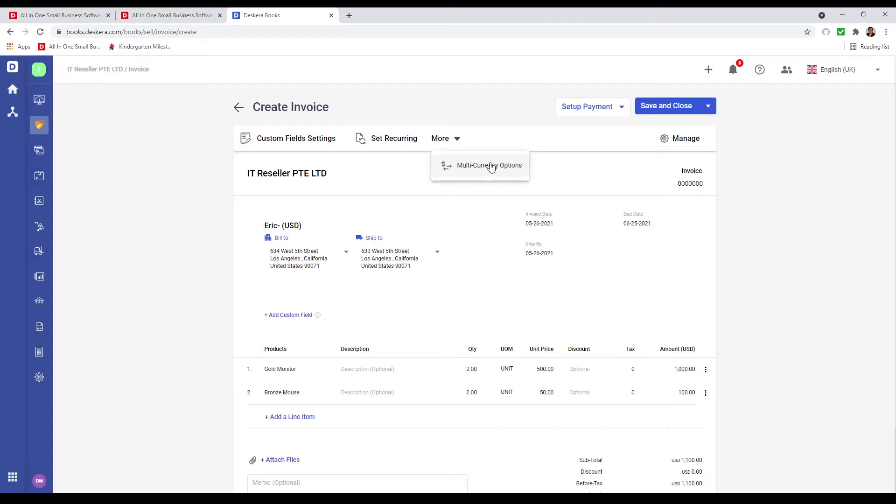
pyautogui.click(692, 148)
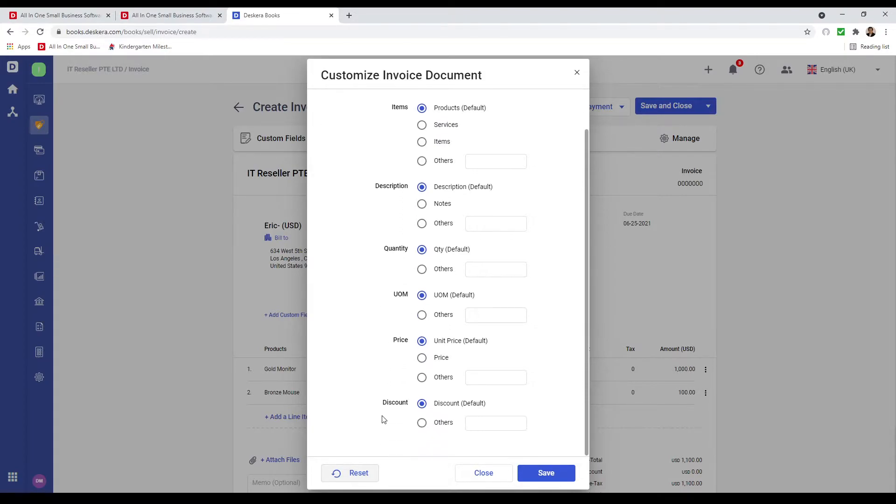
pyautogui.click(485, 479)
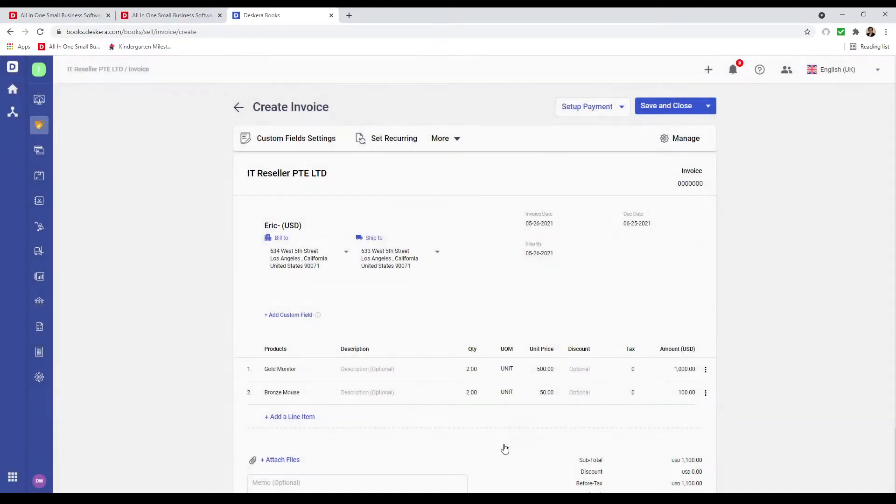
pyautogui.click(600, 106)
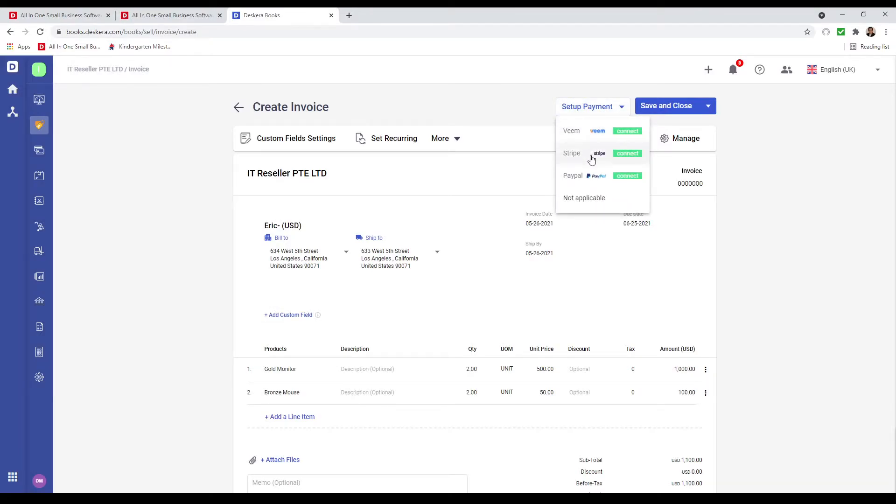
pyautogui.click(596, 199)
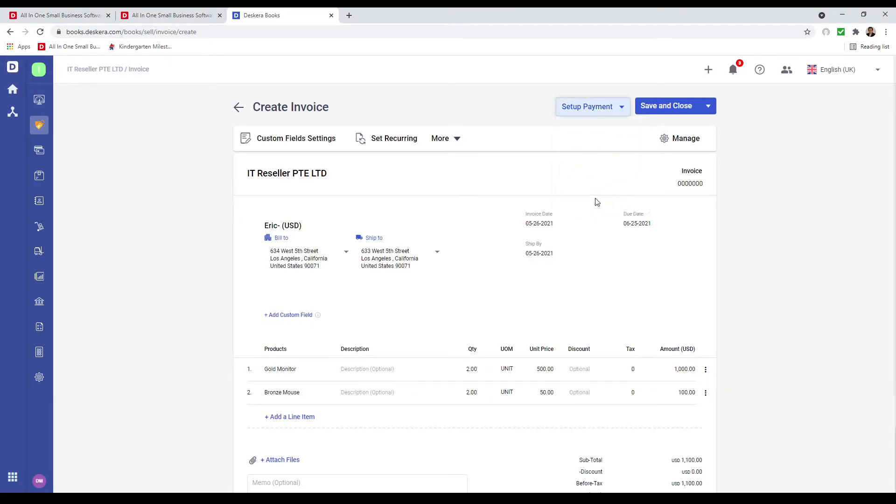
pyautogui.click(673, 110)
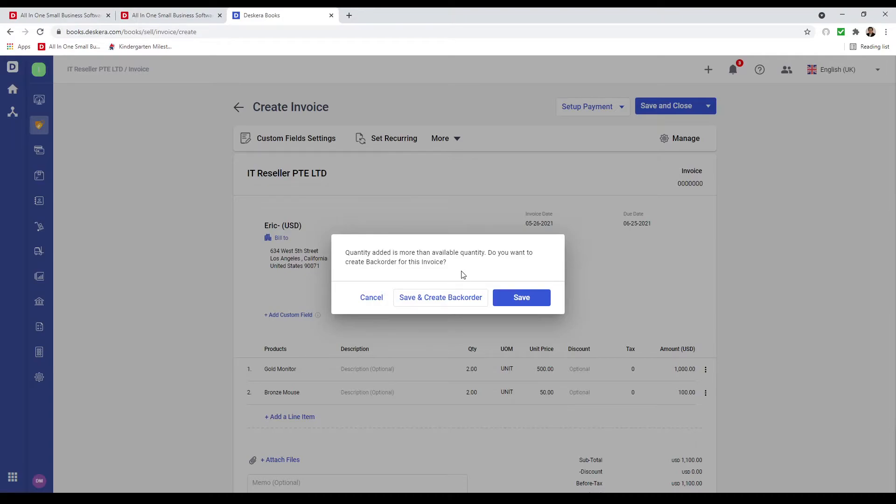
# Save the invoice with Save & Create Backorder to open a linked purchase order.
pyautogui.click(463, 297)
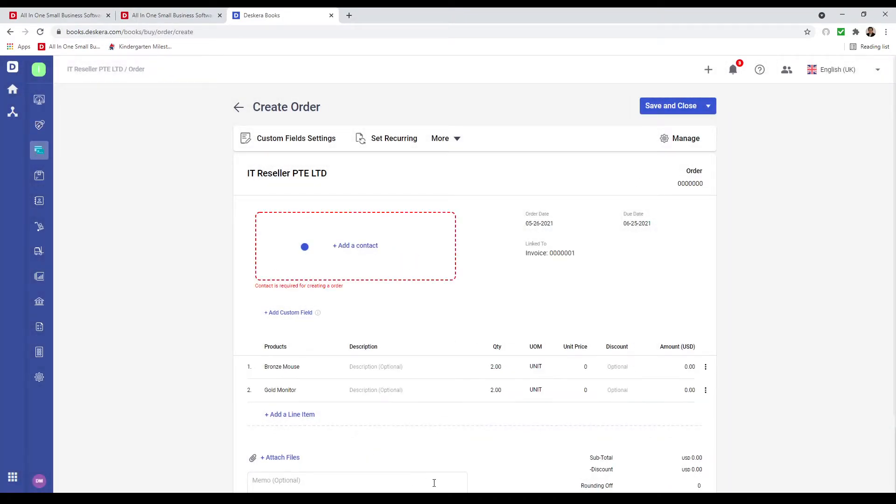
# Set supplier Electronics with purchase prices 10.00 for Bronze Mouse and 100.00 for Gold Monitor.
pyautogui.click(345, 269)
pyautogui.write('ele')
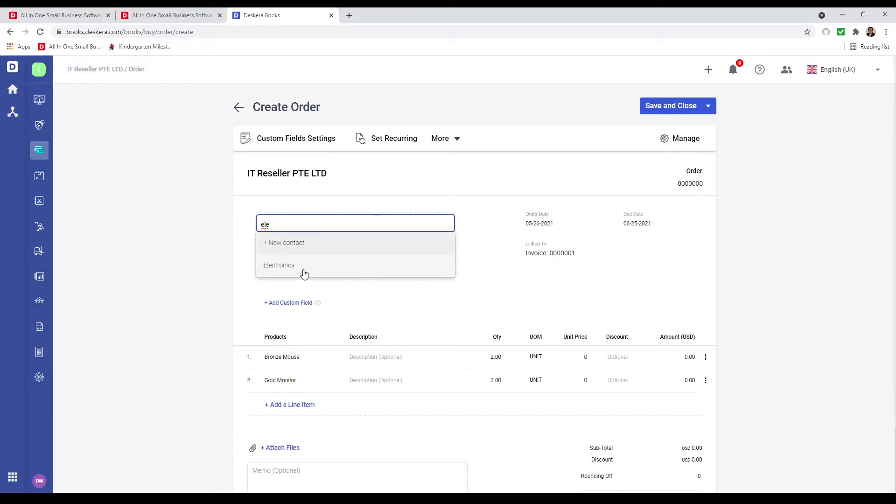
pyautogui.click(303, 264)
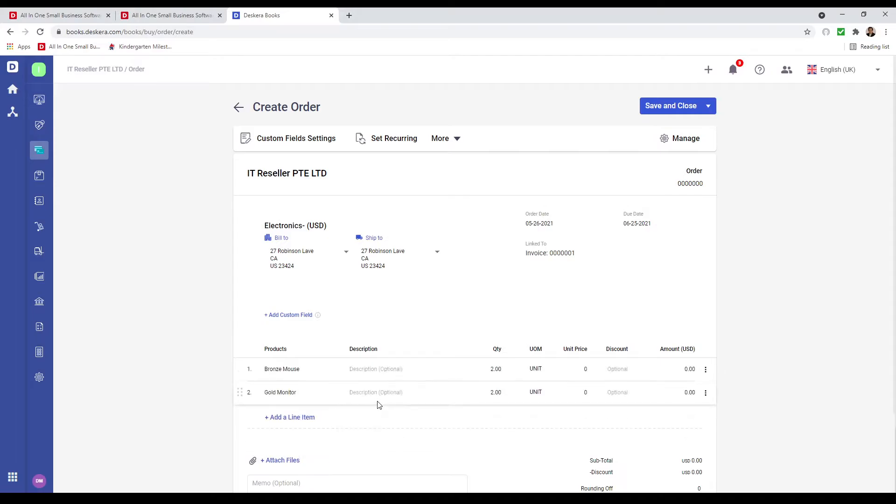
pyautogui.click(578, 366)
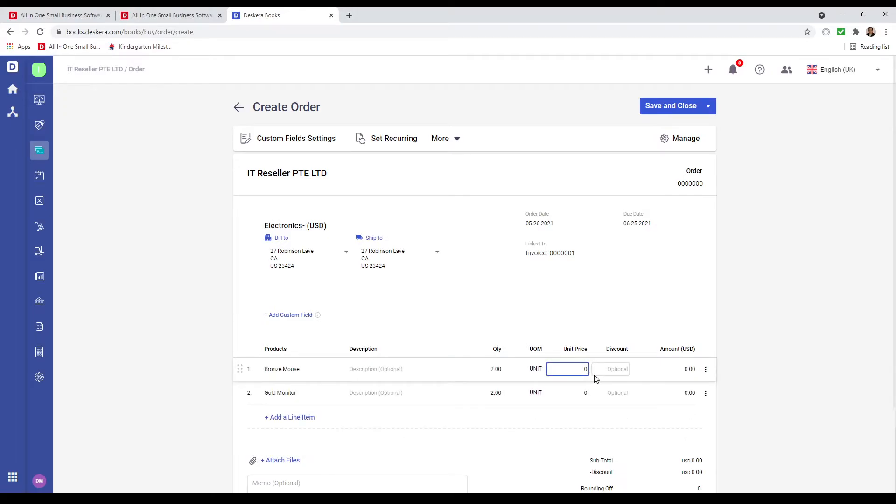
pyautogui.write('10')
pyautogui.click(588, 395)
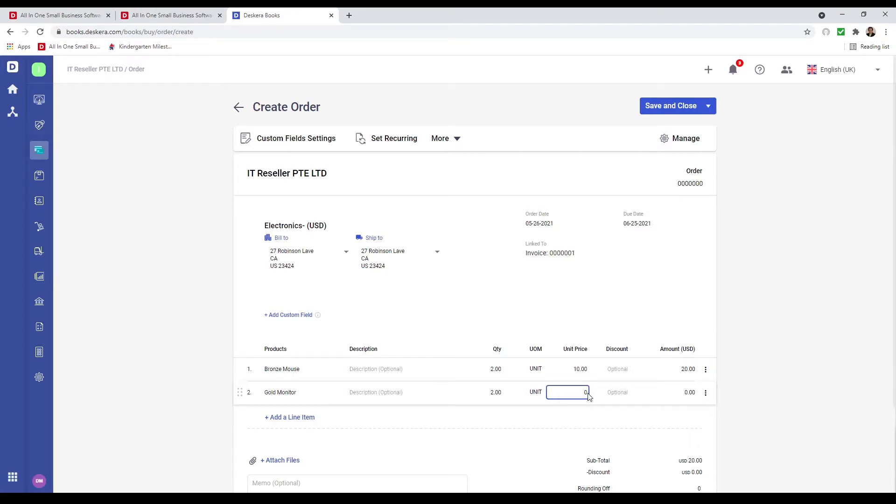
pyautogui.click(494, 433)
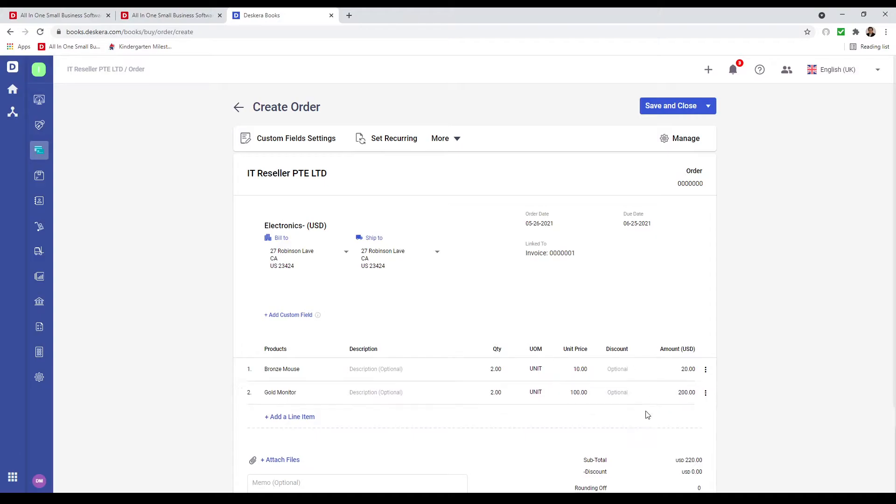
# Review the More options and column titles without changes, then save the purchase order.
pyautogui.scroll(-3, 628, 406)
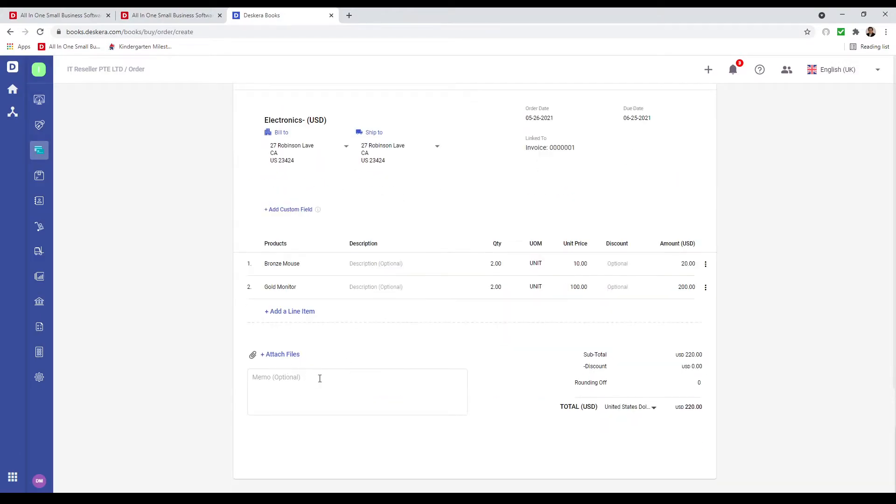
pyautogui.scroll(3, 363, 415)
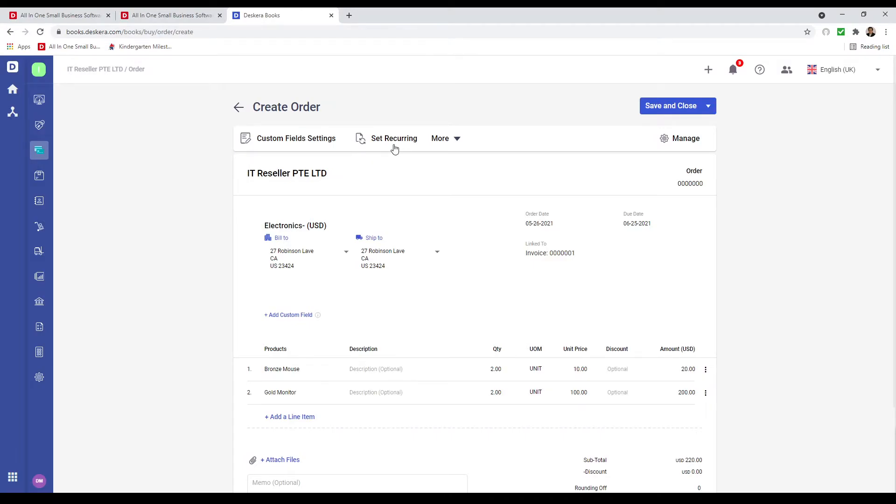
pyautogui.click(458, 140)
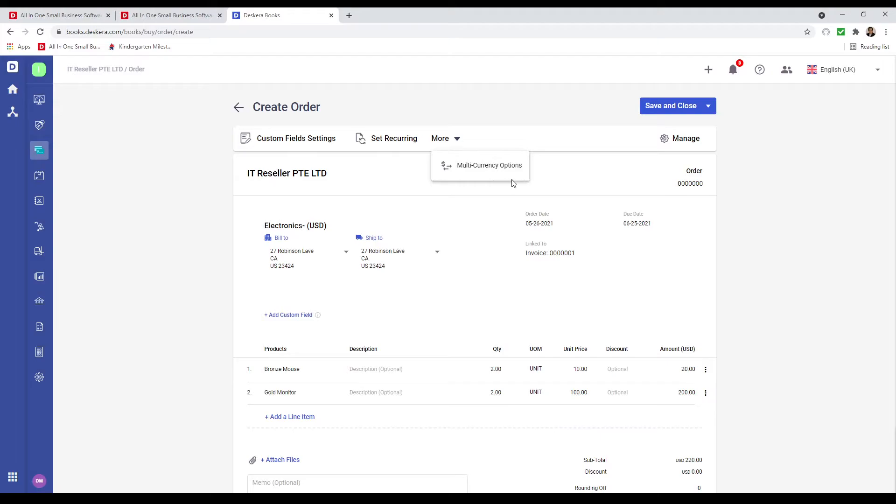
pyautogui.click(663, 143)
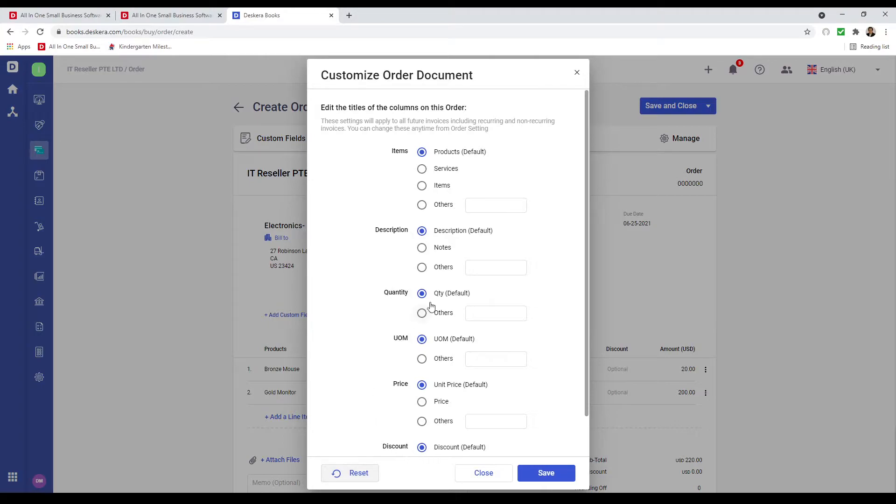
pyautogui.click(485, 473)
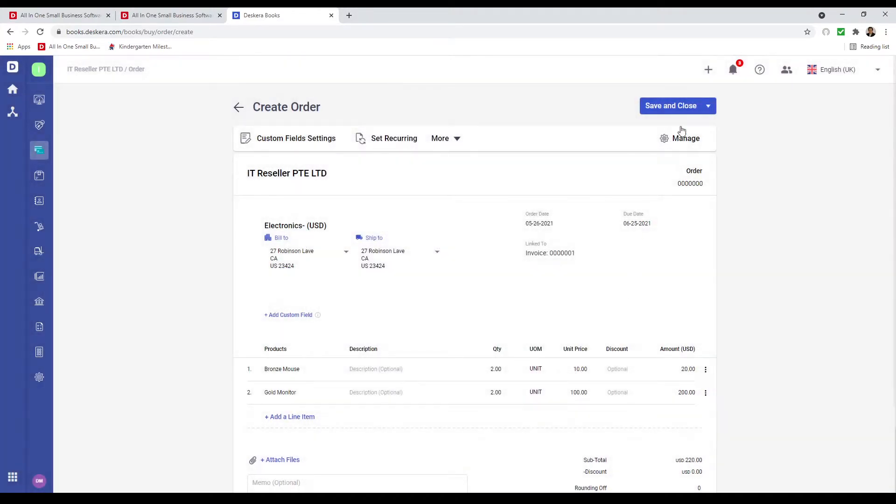
pyautogui.click(686, 106)
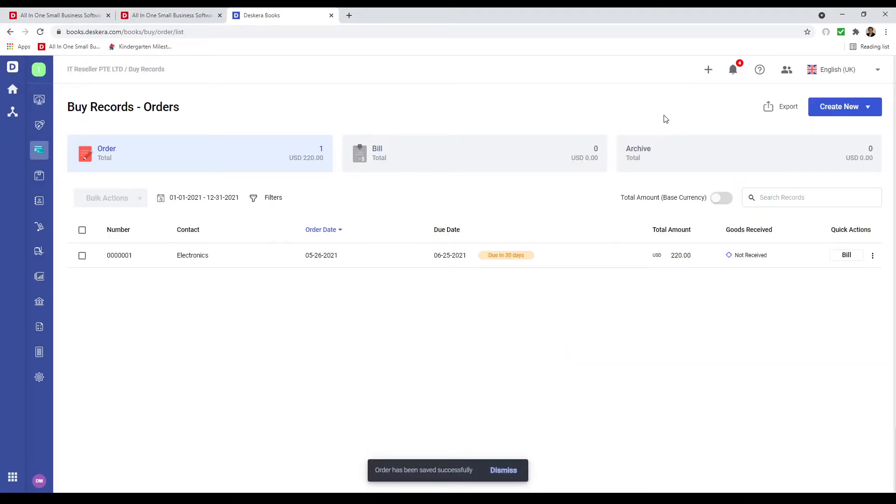
# Begin receiving order 0000001's goods and assign serial S-1 to the first Gold Monitor.
pyautogui.click(873, 256)
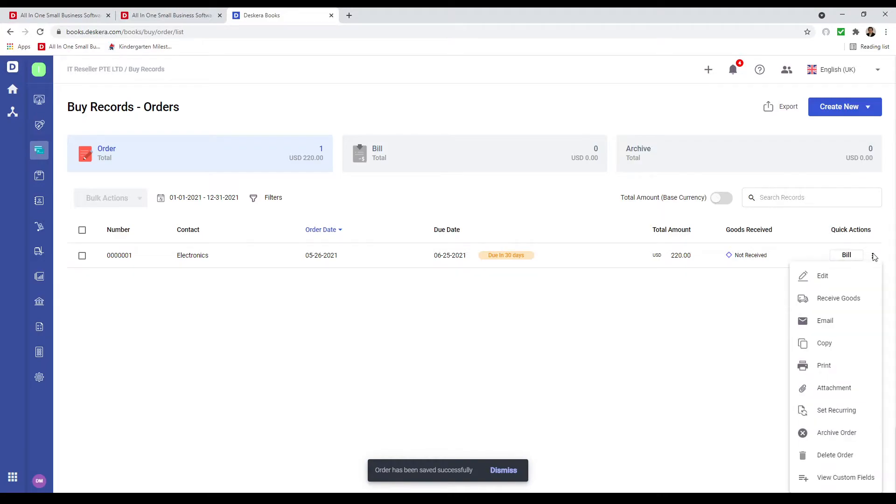
pyautogui.click(850, 303)
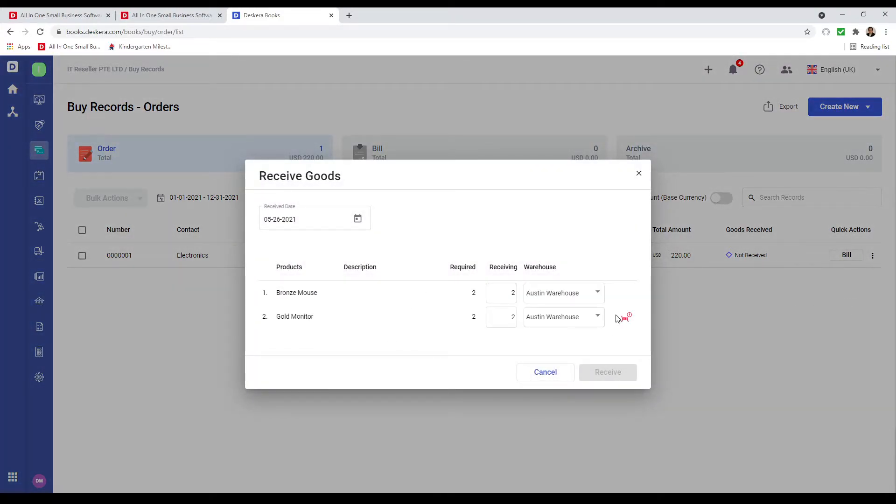
pyautogui.click(625, 317)
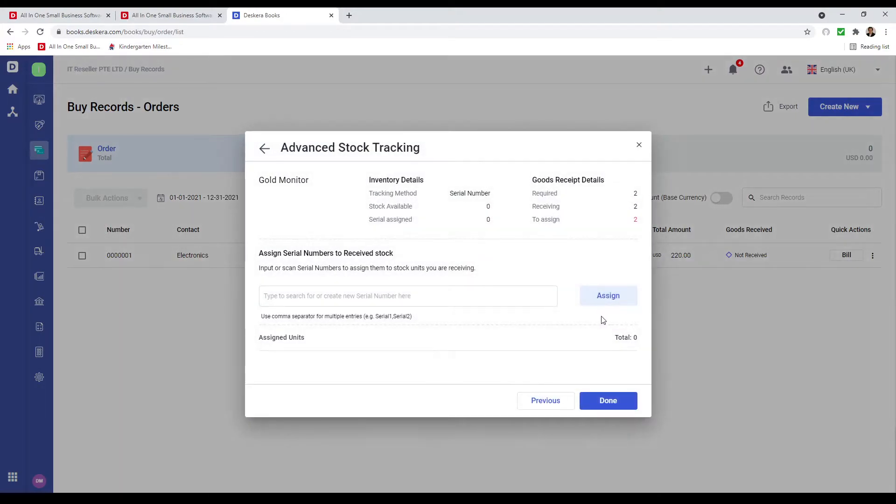
pyautogui.click(403, 296)
pyautogui.write('S')
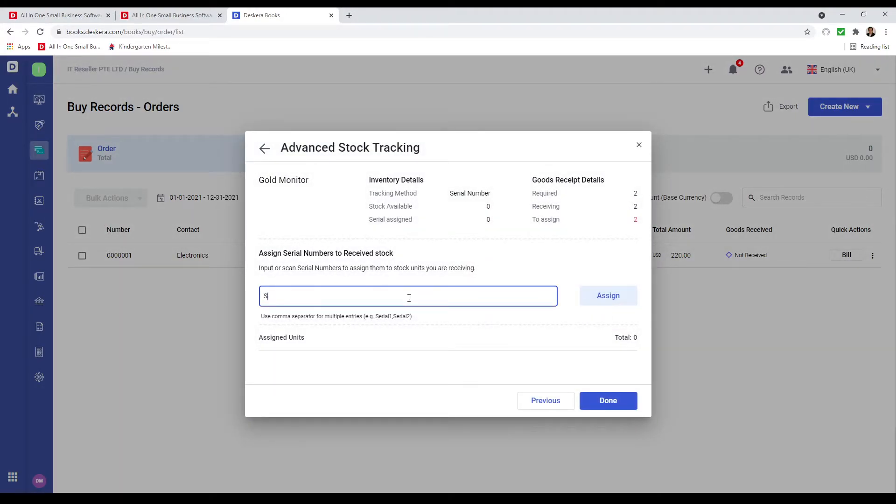
pyautogui.click(625, 303)
# Assign serial S-2 to the second Gold Monitor and receive the goods into Austin Warehouse.
pyautogui.click(264, 301)
pyautogui.write('S')
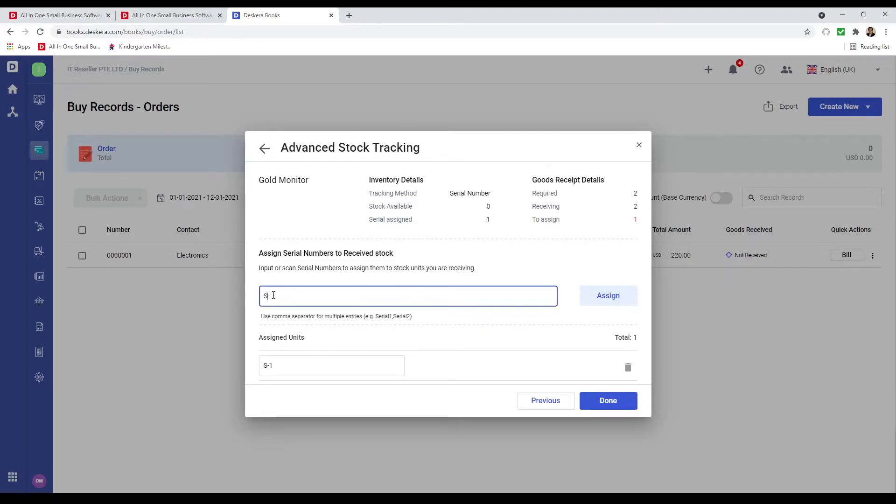
pyautogui.click(622, 300)
pyautogui.click(610, 403)
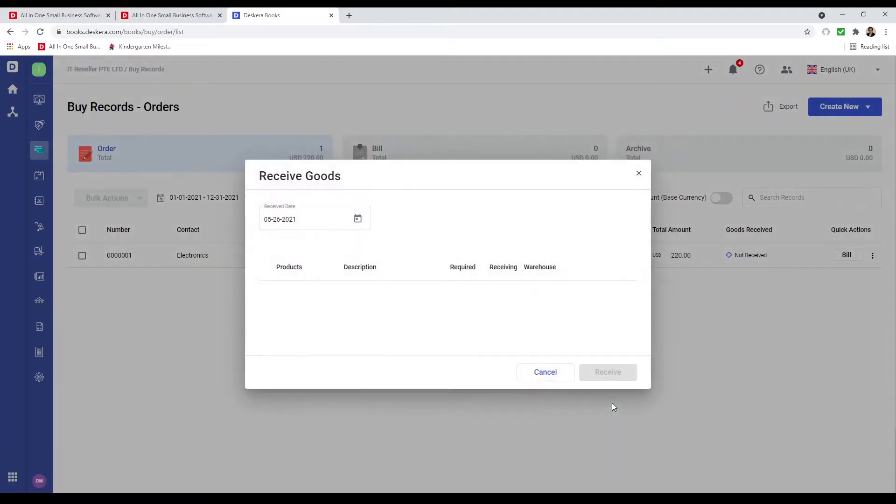
pyautogui.click(603, 373)
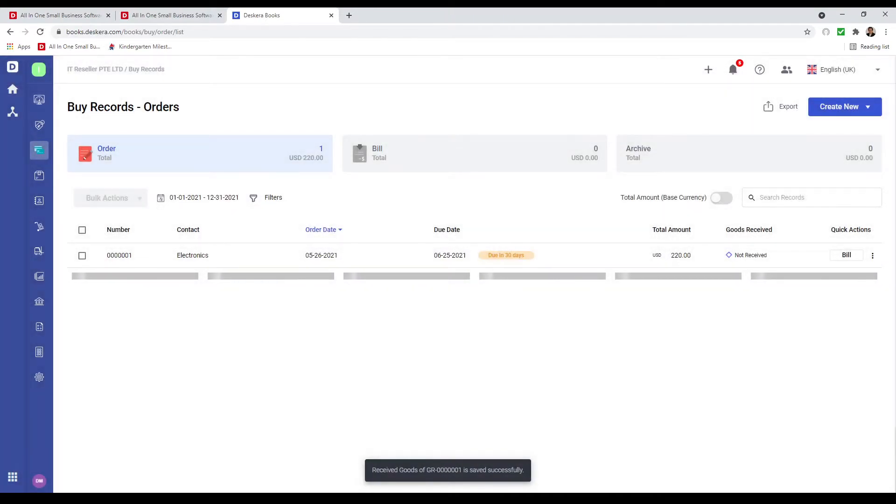
# Open invoice 0000001 to confirm it is linked to Order 0000001, then return to the list.
pyautogui.click(40, 127)
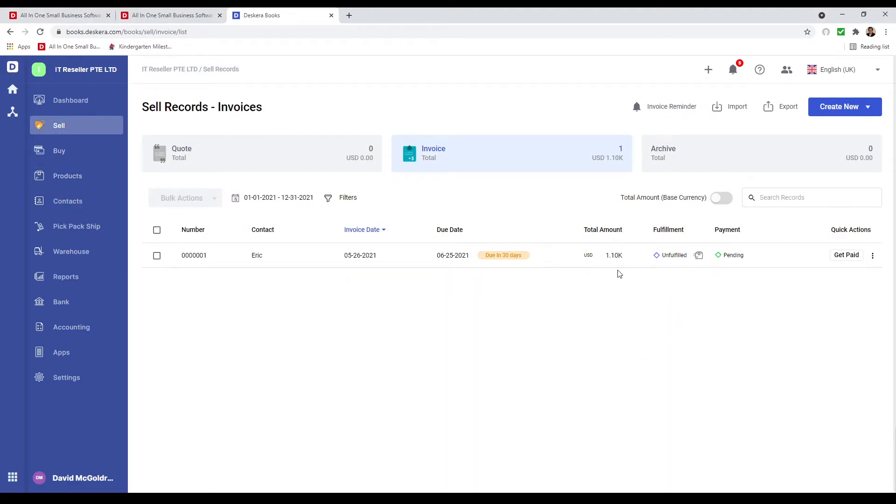
pyautogui.click(562, 262)
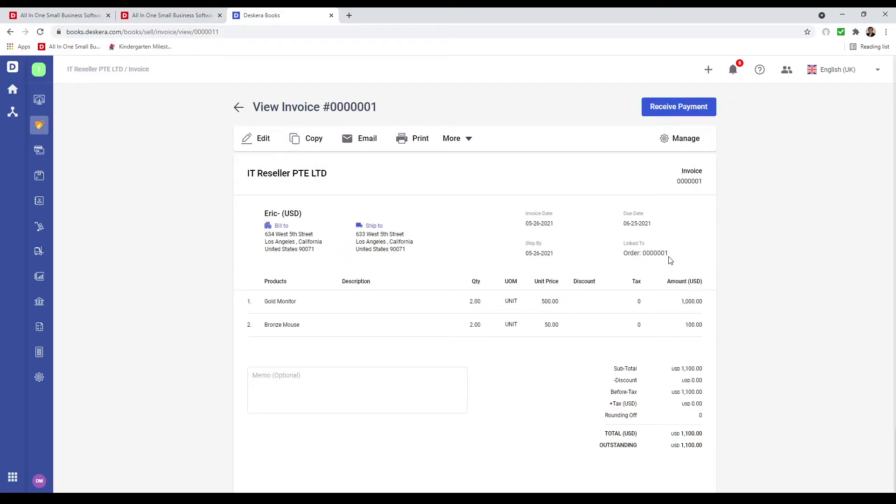
pyautogui.click(247, 105)
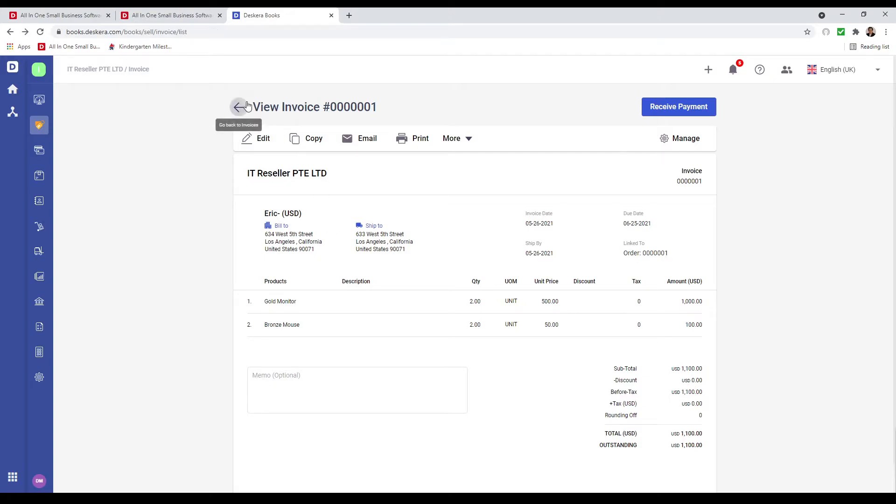
# Start fulfilling invoice 0000001 and commit Gold Monitor serials s-1 and s-2.
pyautogui.click(873, 256)
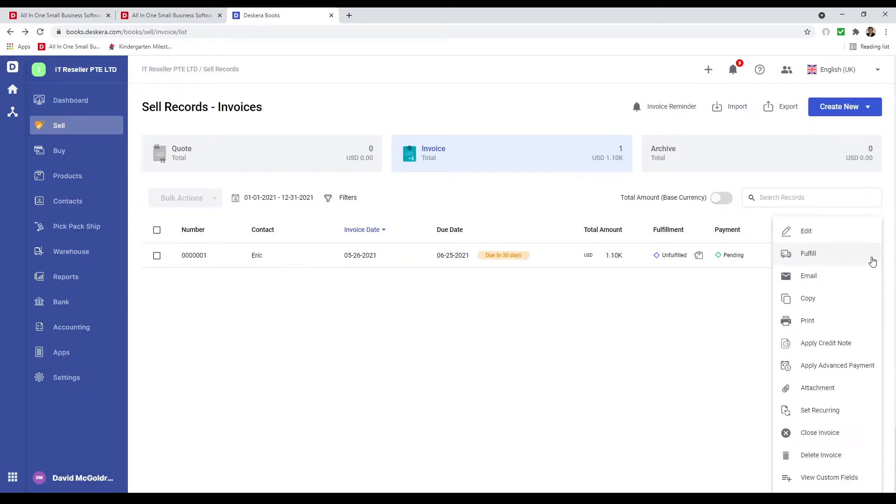
pyautogui.click(843, 254)
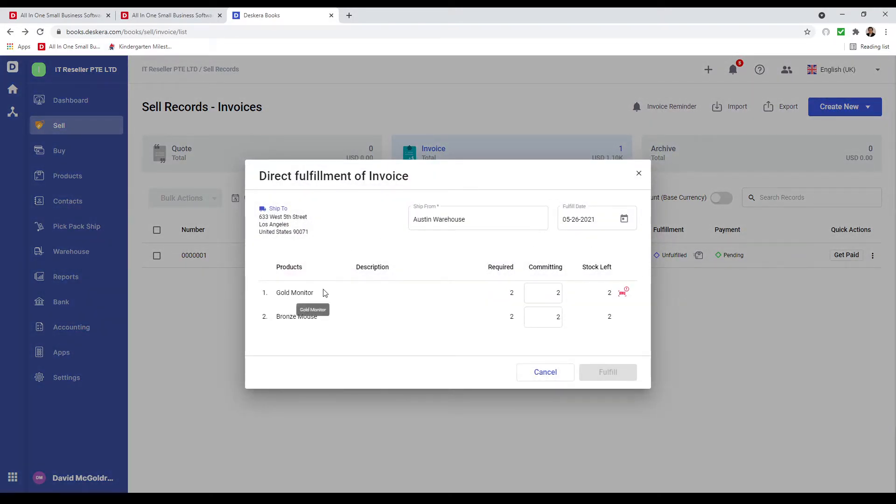
pyautogui.click(624, 295)
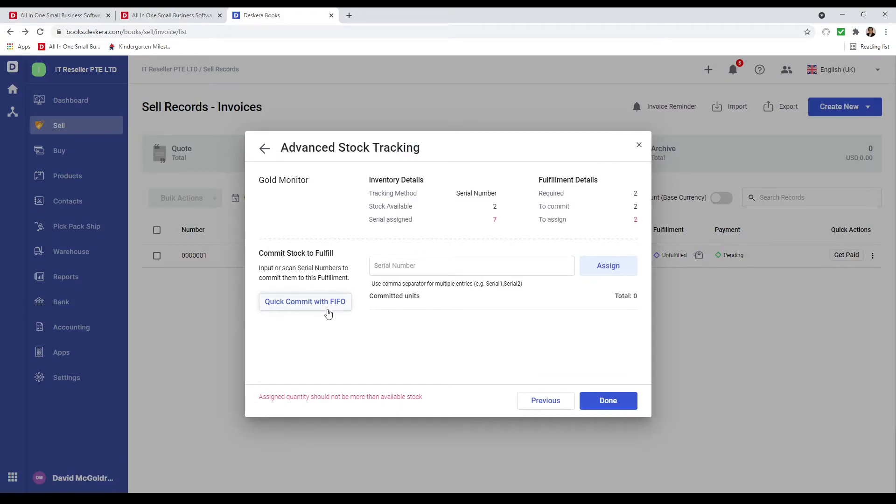
pyautogui.click(418, 267)
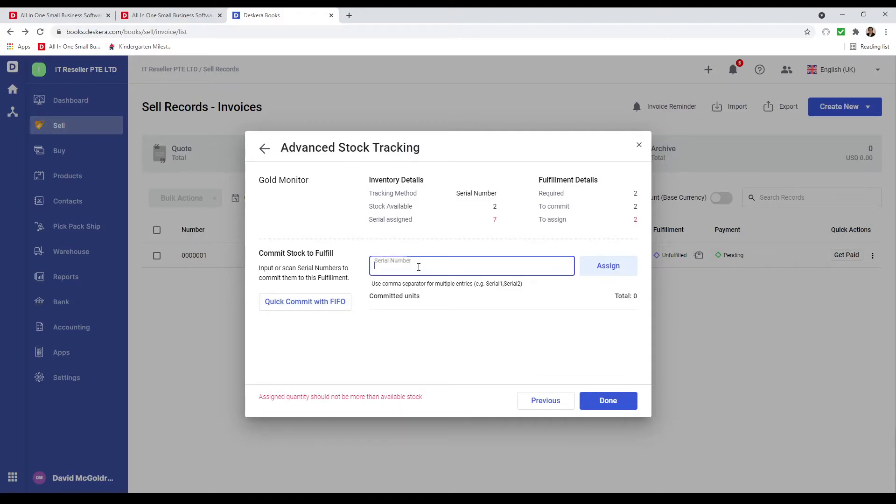
pyautogui.write('s-1')
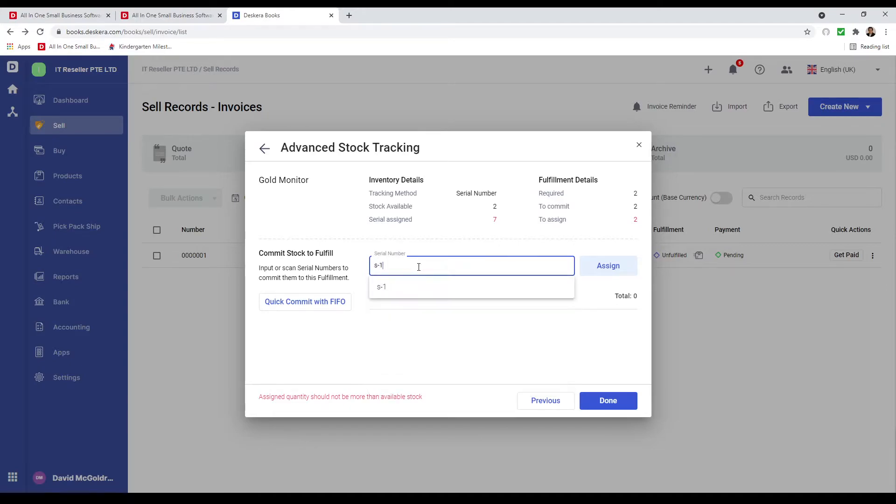
pyautogui.click(402, 289)
pyautogui.write('s-2')
pyautogui.click(400, 289)
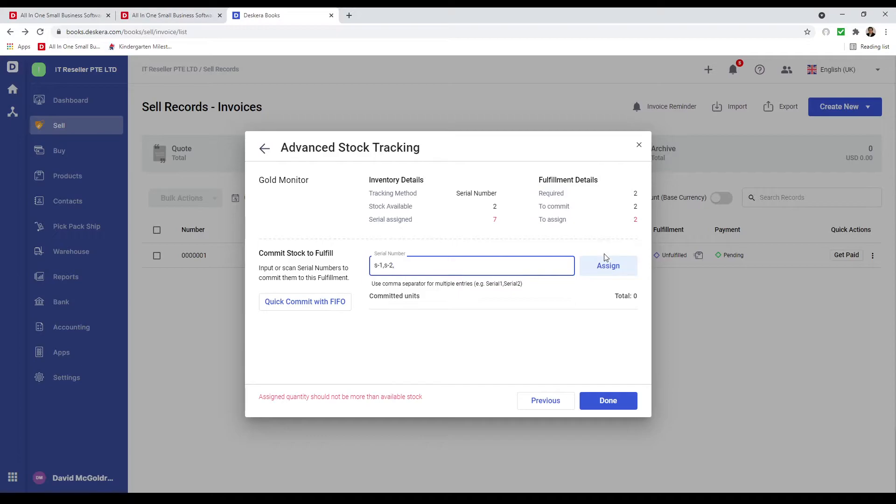
pyautogui.click(615, 266)
# Complete the direct fulfillment of invoice 0000001 from Austin Warehouse.
pyautogui.click(608, 400)
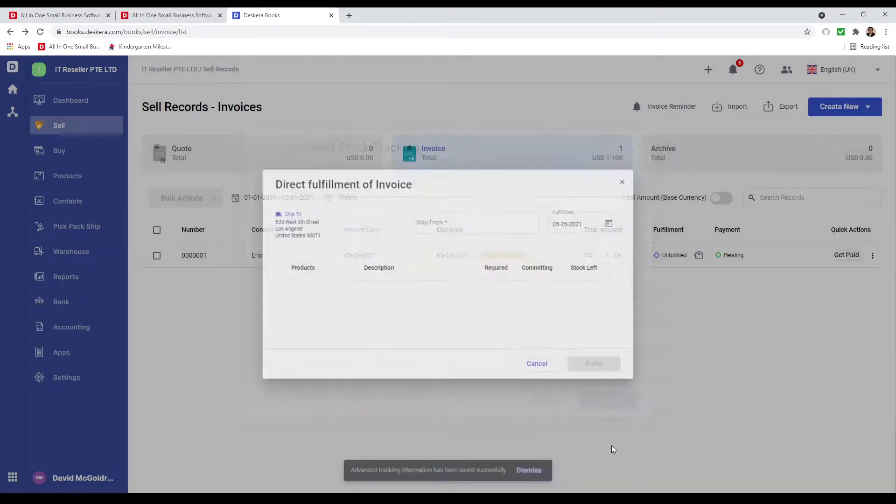
pyautogui.click(605, 374)
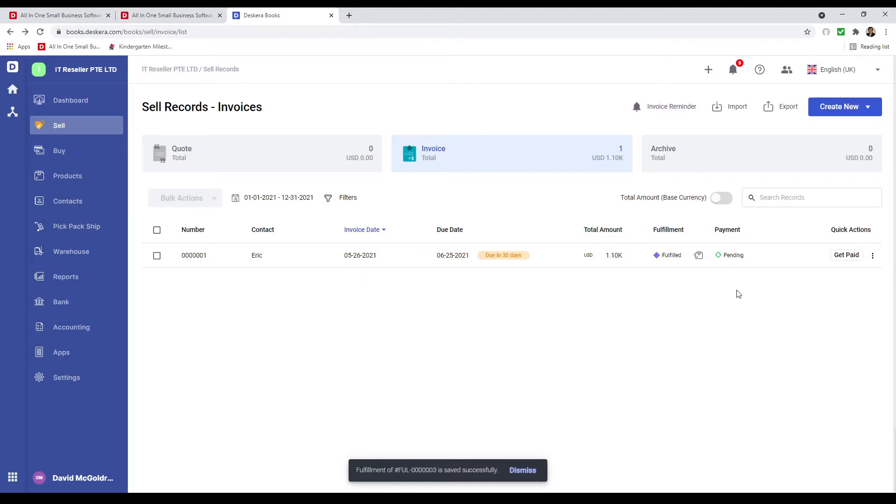
pyautogui.click(827, 108)
# Start a new sales invoice billed to the existing customer.
pyautogui.click(835, 161)
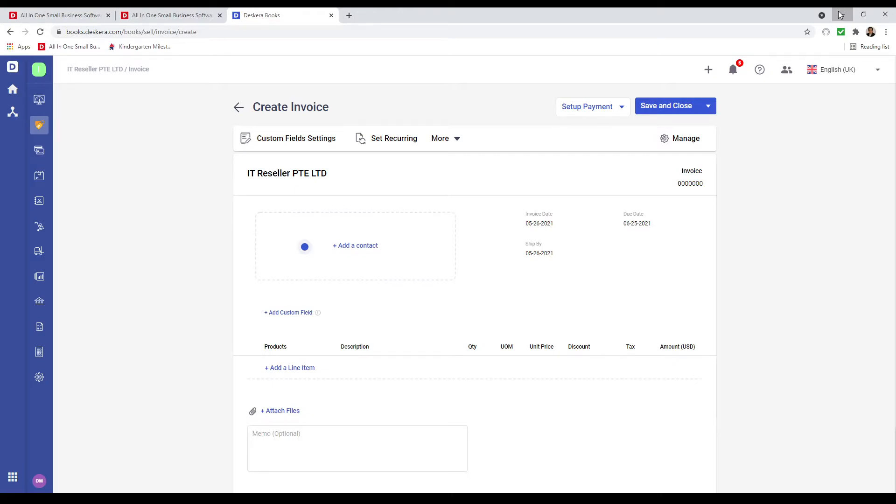
pyautogui.click(319, 246)
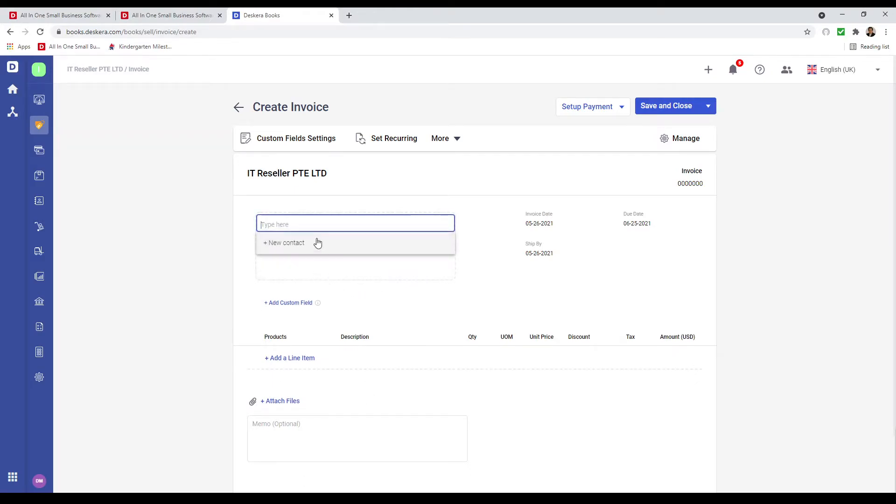
pyautogui.write('jim')
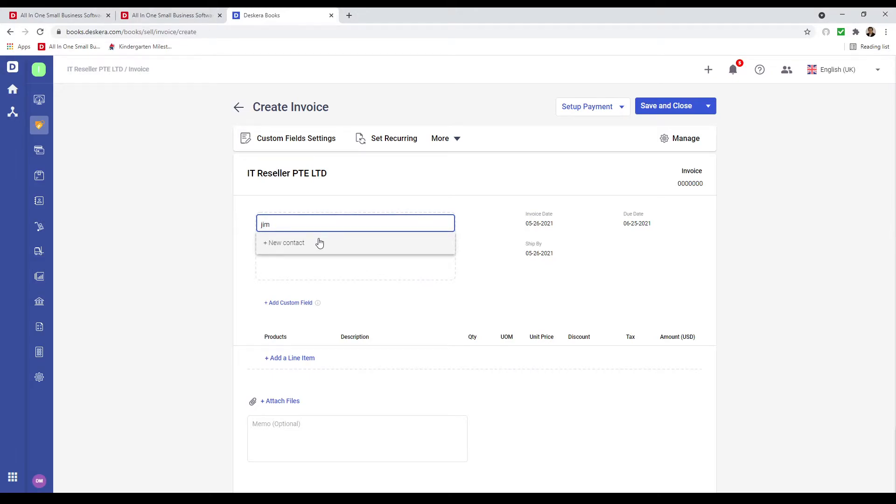
pyautogui.click(296, 262)
# Add 10 Sliver Monitor at 250.00 each and save the invoice without a backorder.
pyautogui.click(282, 370)
pyautogui.write('si')
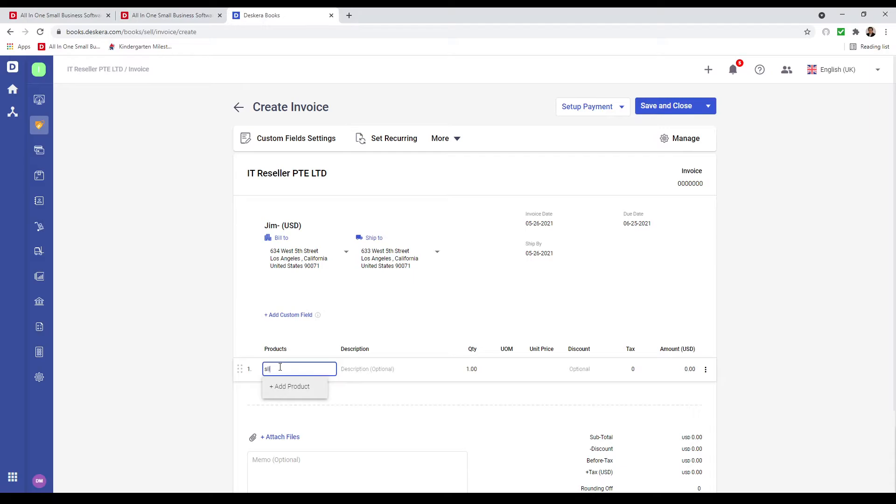
pyautogui.write('li')
pyautogui.click(276, 410)
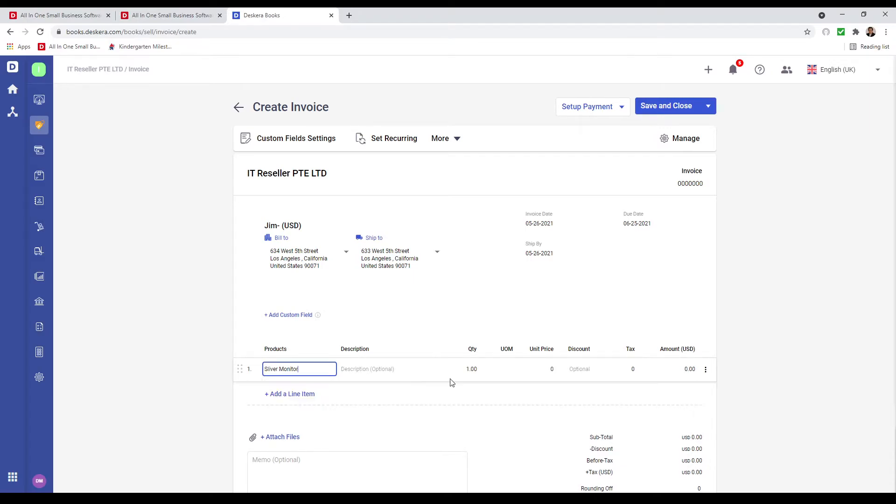
pyautogui.click(470, 370)
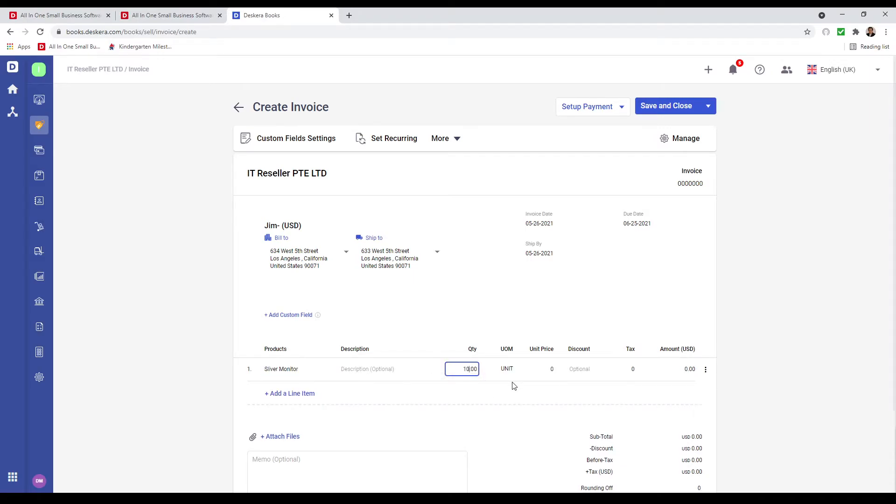
pyautogui.click(537, 369)
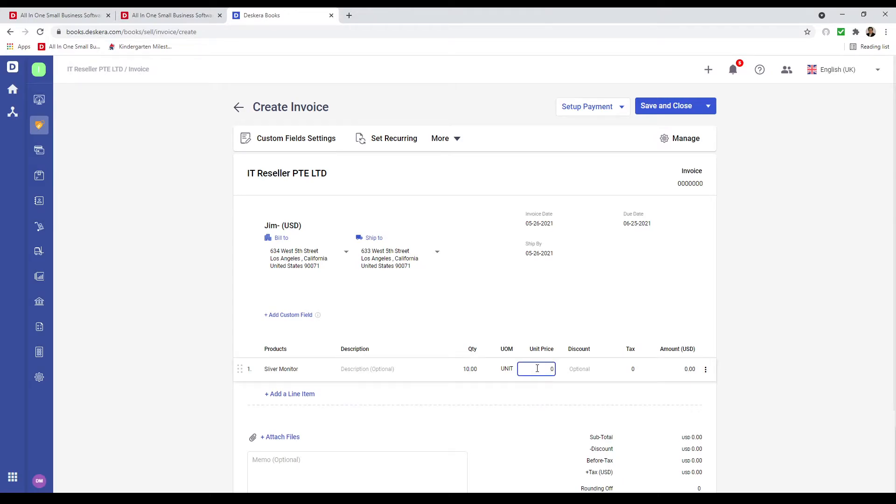
pyautogui.write('25')
pyautogui.click(540, 391)
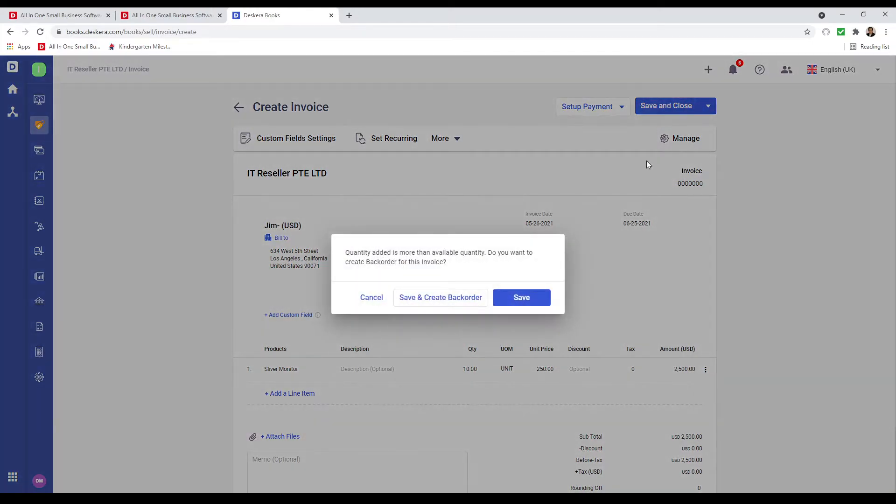
pyautogui.click(521, 296)
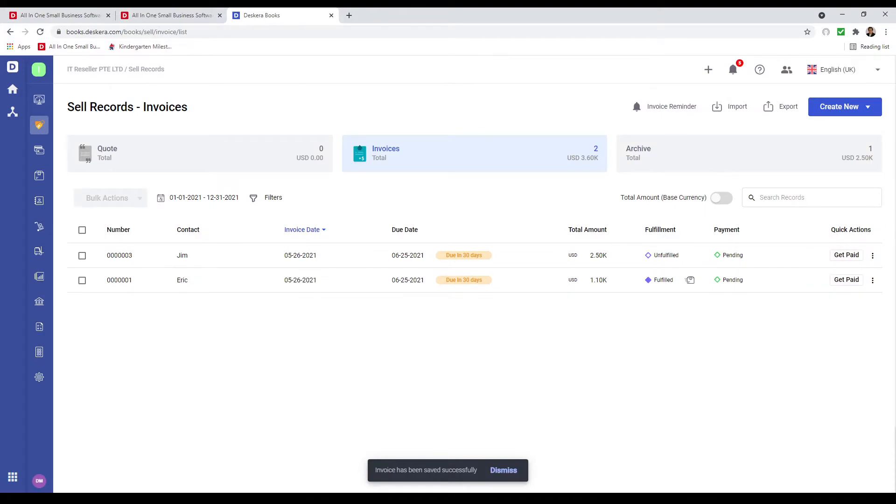
# Fulfil the new invoice by drop ship, creating a linked purchase order.
pyautogui.click(873, 256)
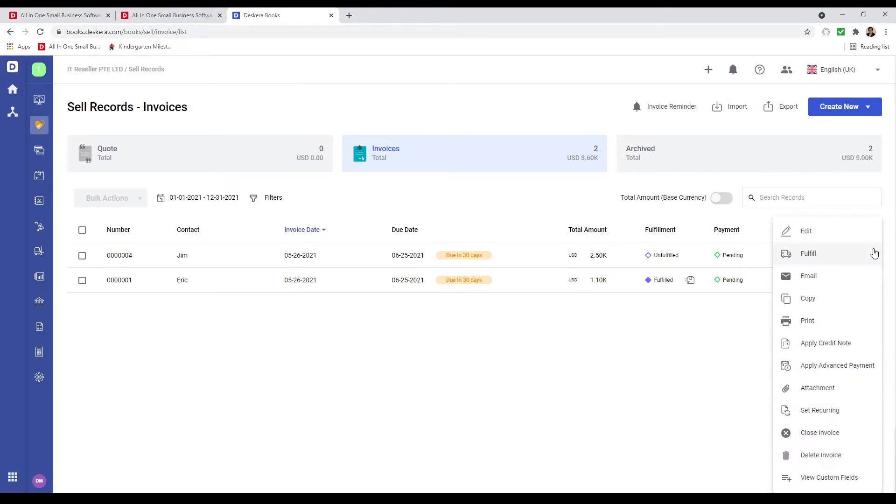
pyautogui.click(854, 255)
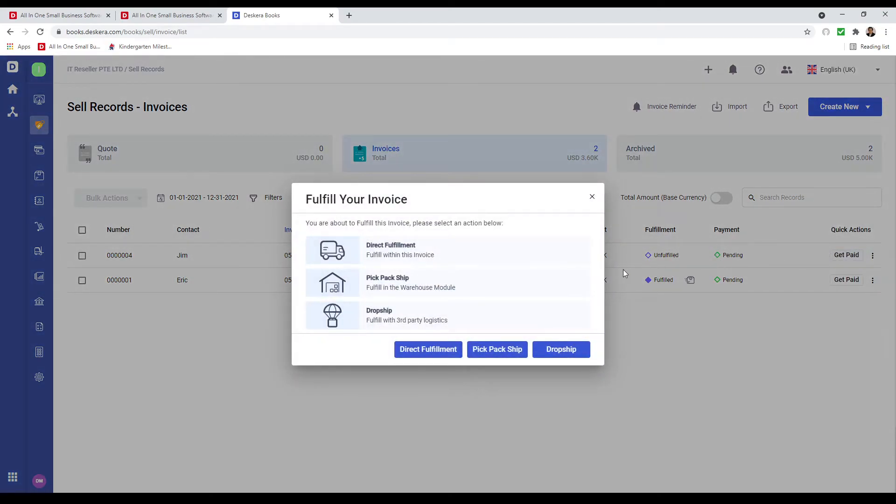
pyautogui.click(577, 354)
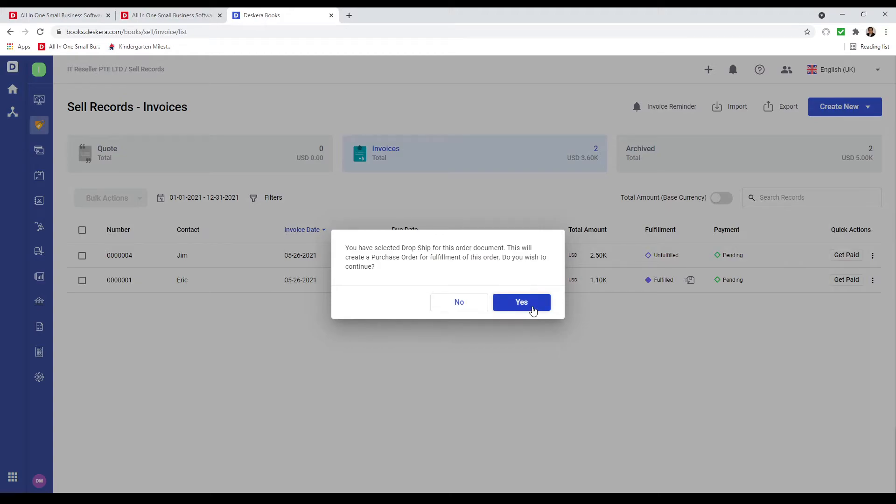
pyautogui.click(533, 311)
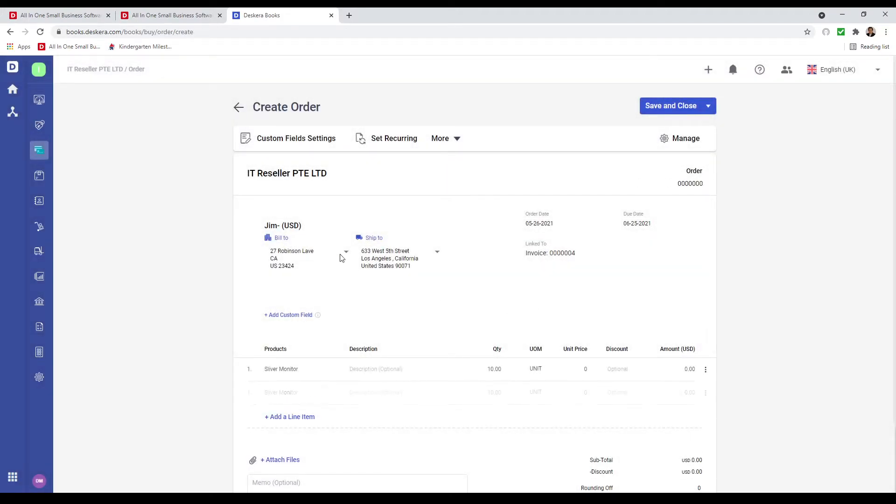
# Set supplier Electronics, keep the default ship-to, price Sliver Monitor at 50.00, and save.
pyautogui.click(441, 226)
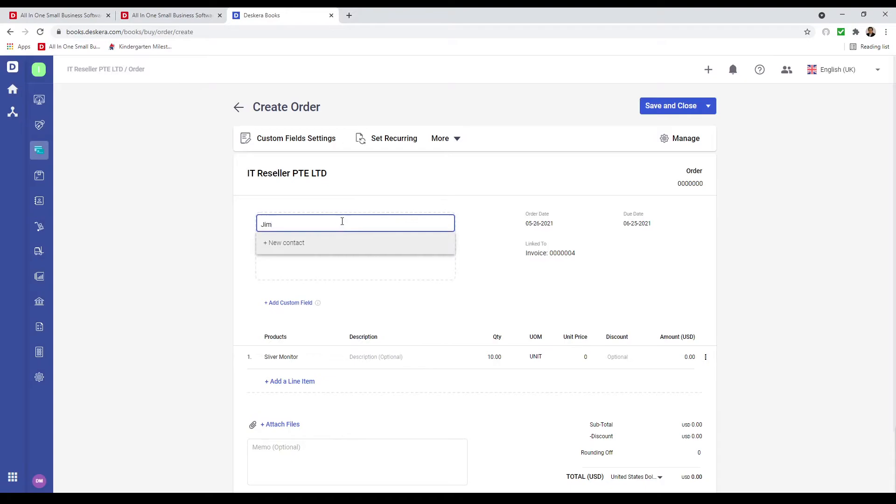
pyautogui.press('BackSpace')
pyautogui.press('BackSpace')
pyautogui.press('BackSpace')
pyautogui.write('ele')
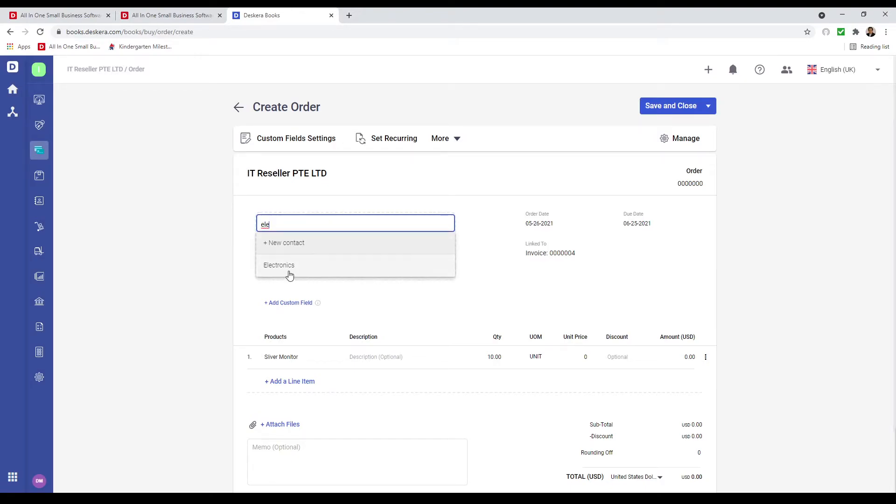
pyautogui.click(291, 274)
pyautogui.click(436, 251)
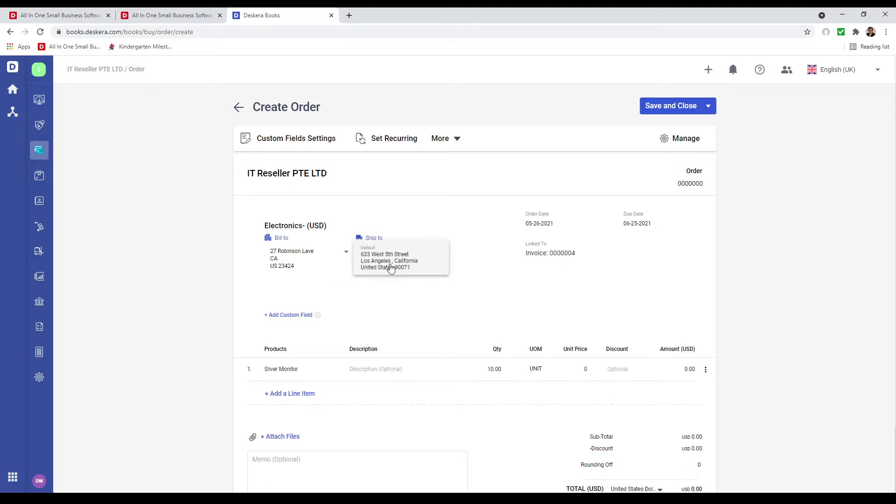
pyautogui.click(391, 269)
pyautogui.click(566, 370)
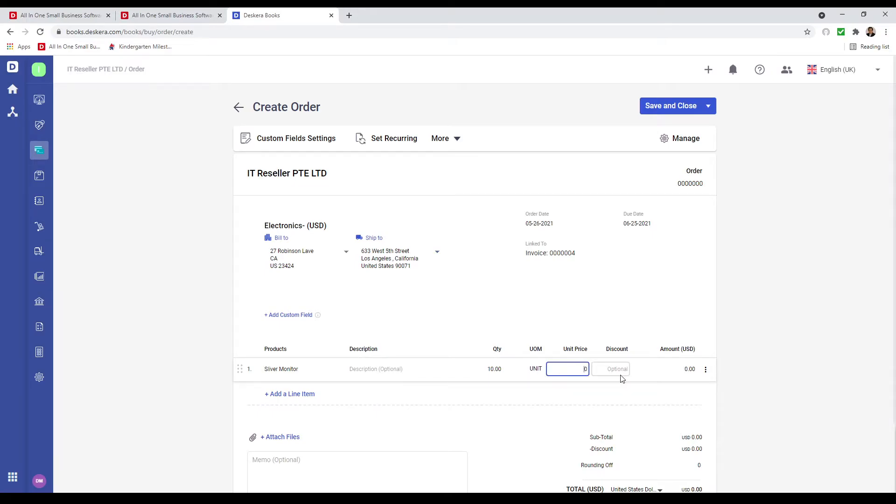
pyautogui.write('50')
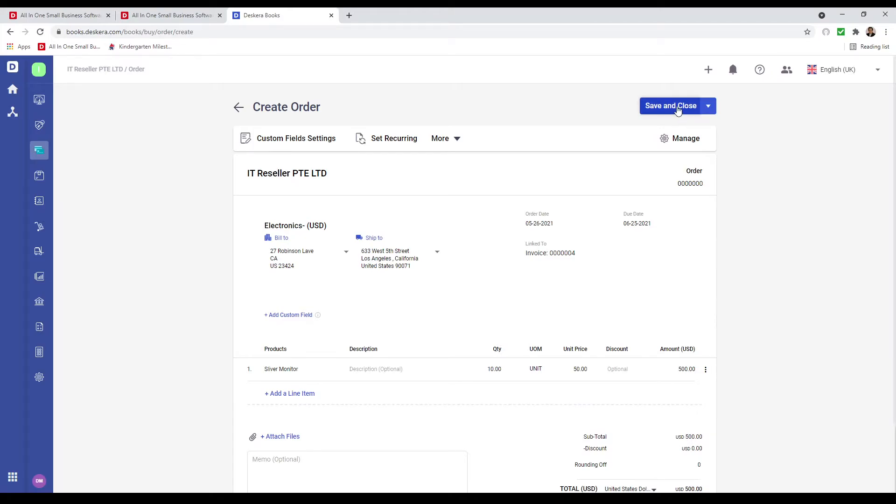
pyautogui.click(678, 112)
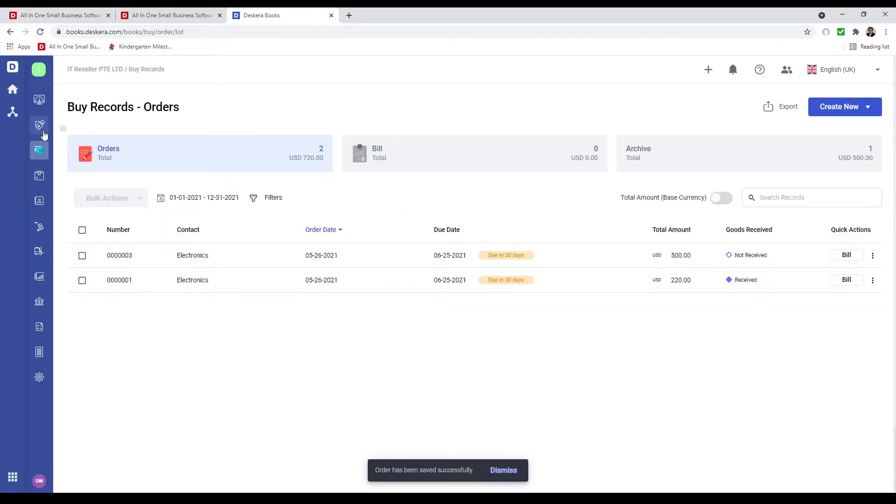
# Fulfil drop-ship invoice 0000004 and confirm purchase order 0000003 now shows Received.
pyautogui.click(43, 132)
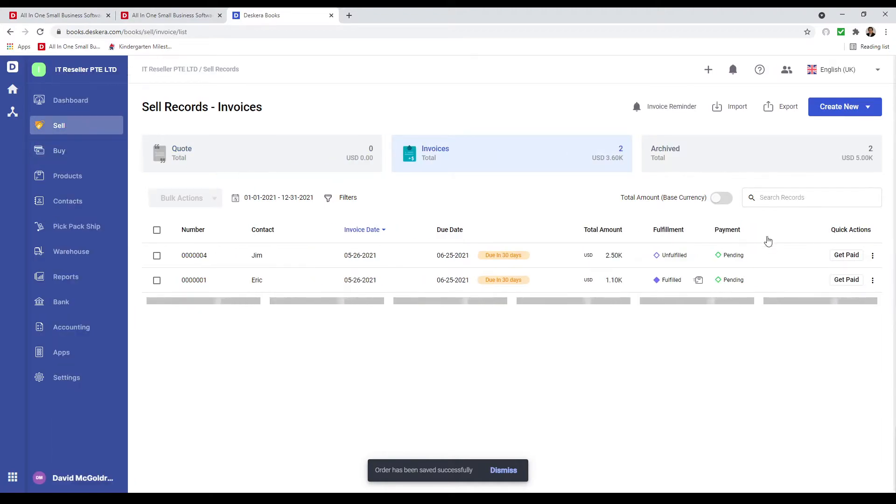
pyautogui.click(873, 255)
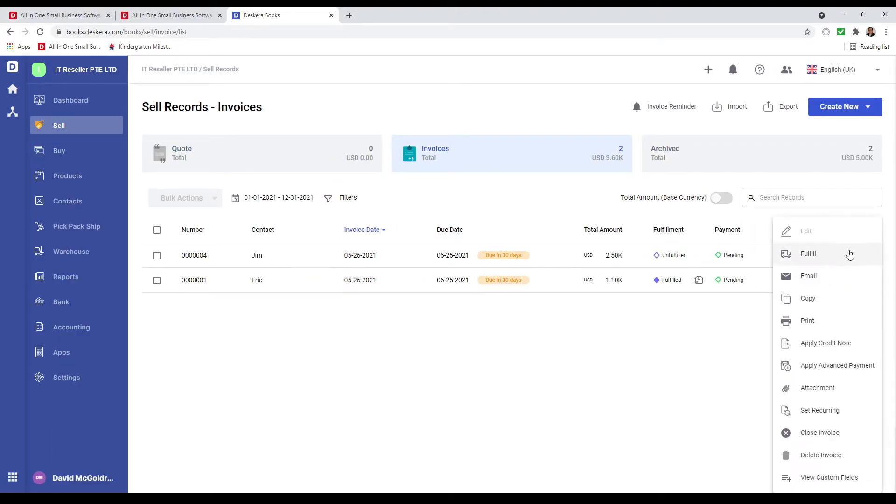
pyautogui.click(850, 254)
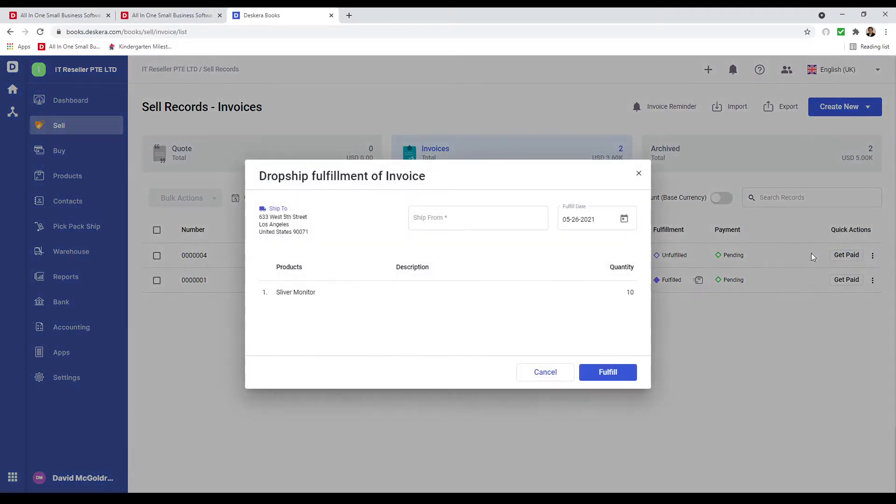
pyautogui.click(612, 372)
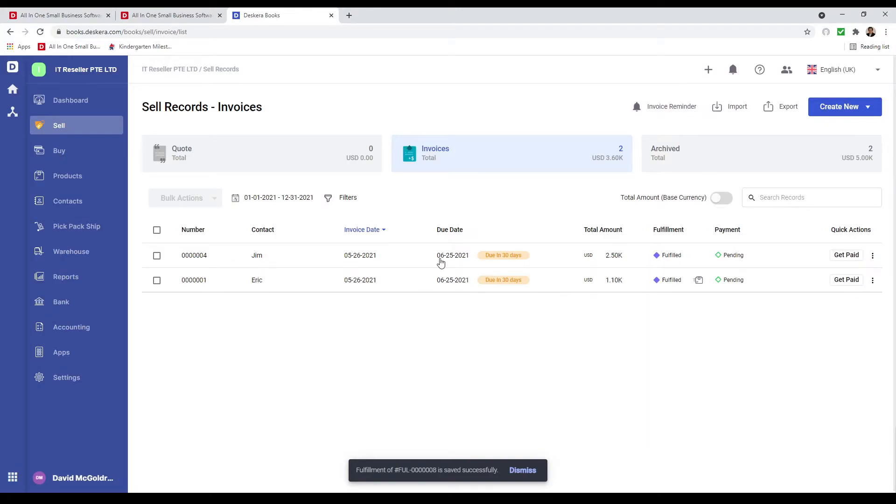
pyautogui.click(88, 156)
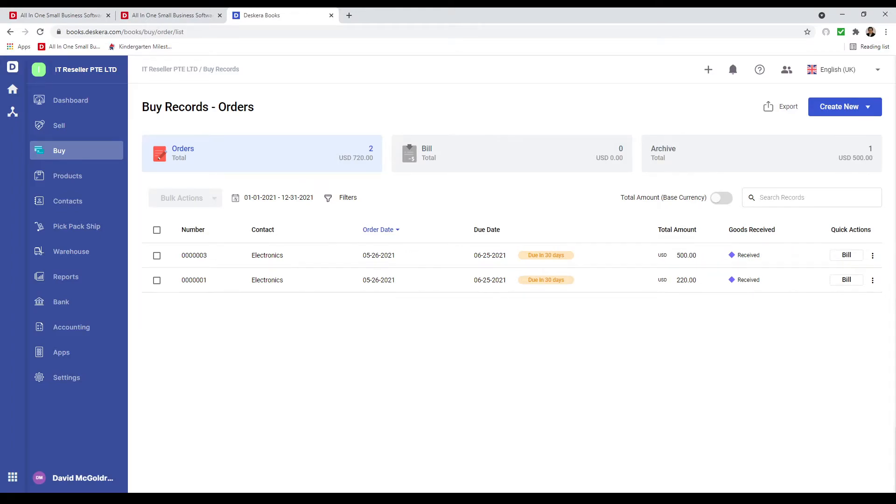
# Scroll through the Apps marketplace and get the ECom integration app from its card.
pyautogui.click(73, 361)
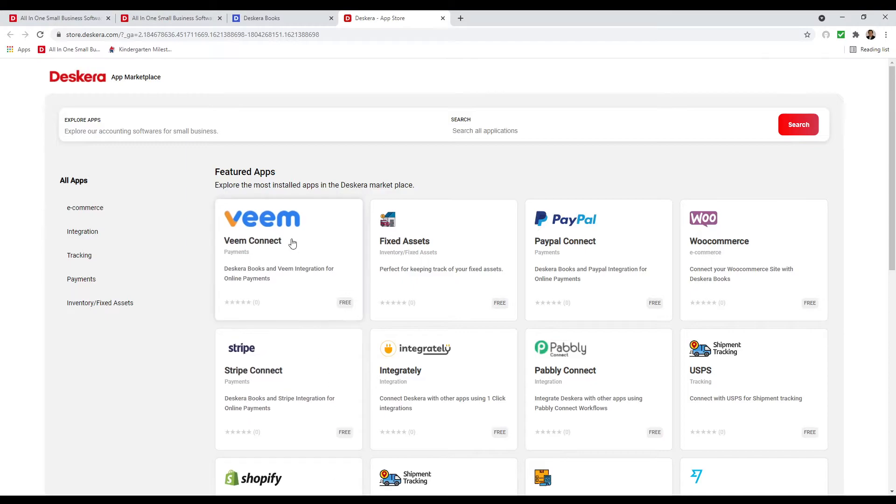
pyautogui.scroll(-2, 600, 277)
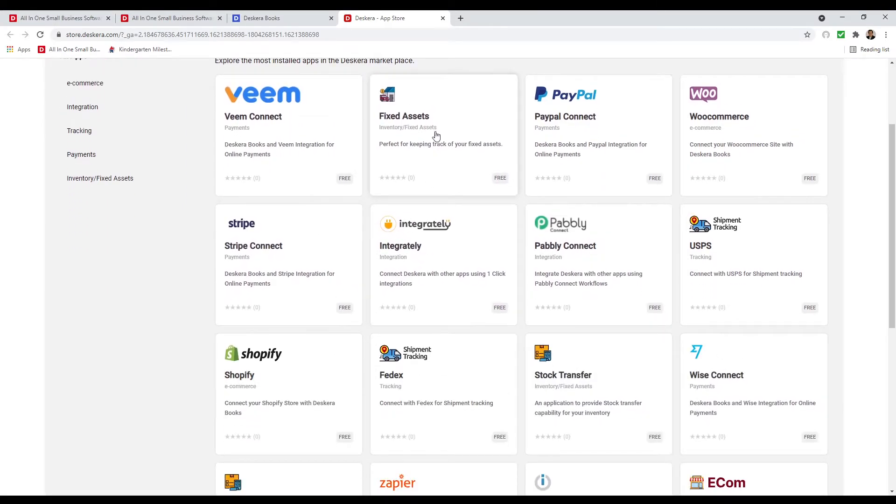
pyautogui.scroll(-2, 469, 282)
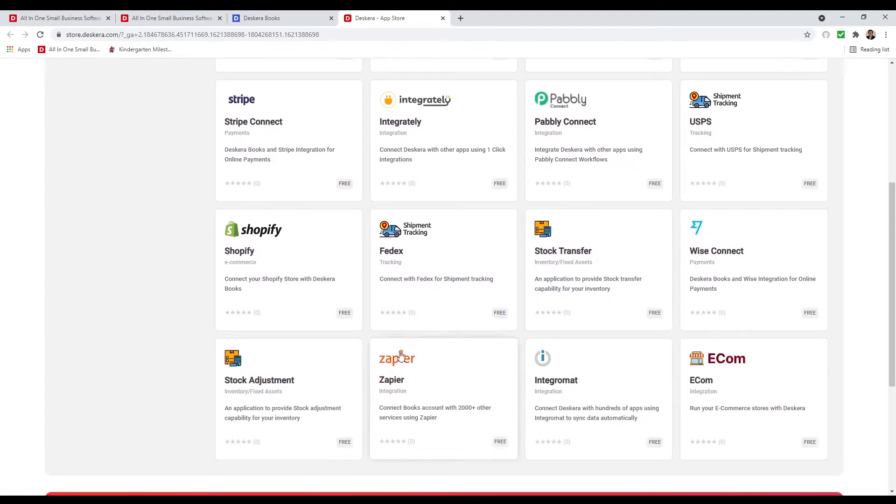
pyautogui.scroll(4, 301, 407)
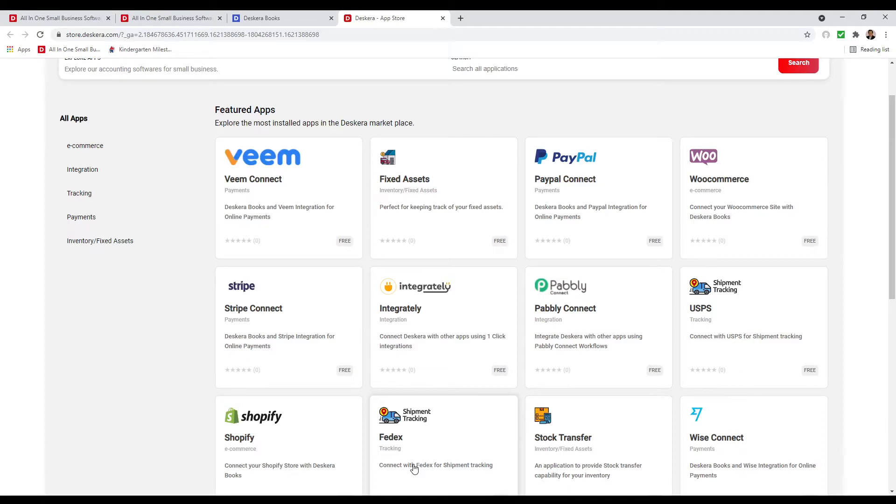
pyautogui.scroll(2, 413, 467)
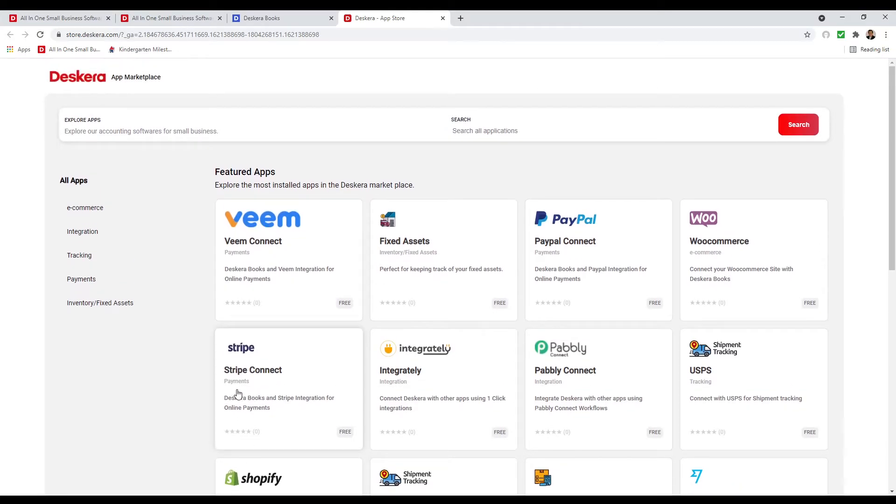
pyautogui.scroll(-5, 242, 394)
pyautogui.click(732, 394)
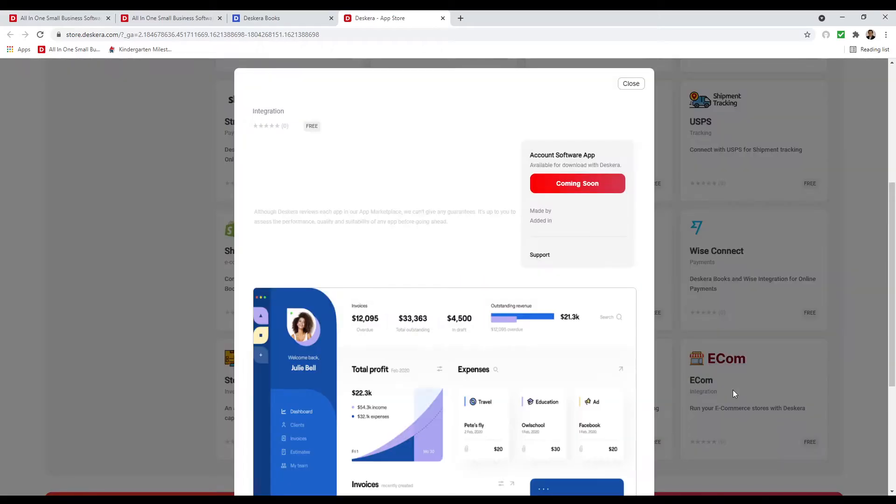
pyautogui.click(612, 190)
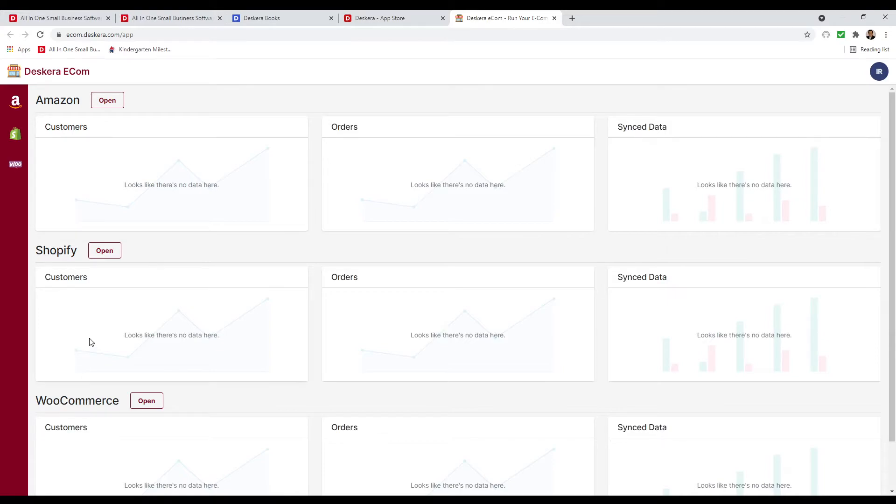
# Look over the Shopify, Amazon and WooCommerce store setup pages in Deskera ECom.
pyautogui.click(100, 252)
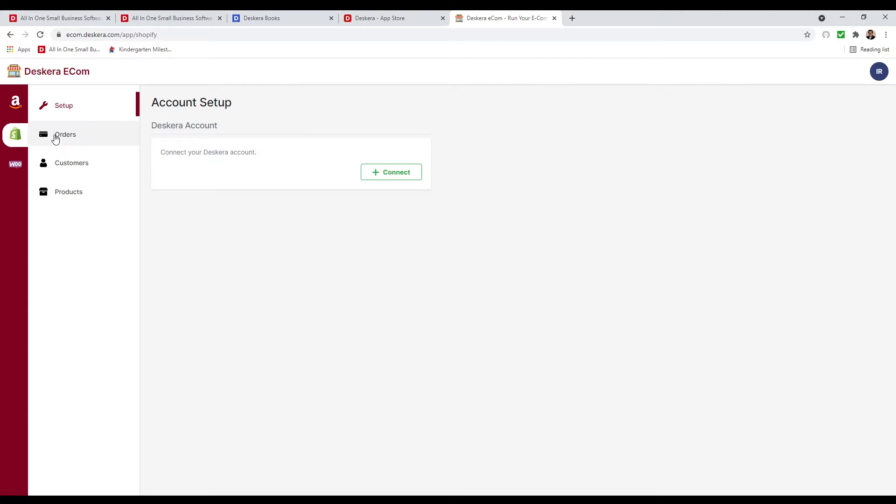
pyautogui.click(20, 108)
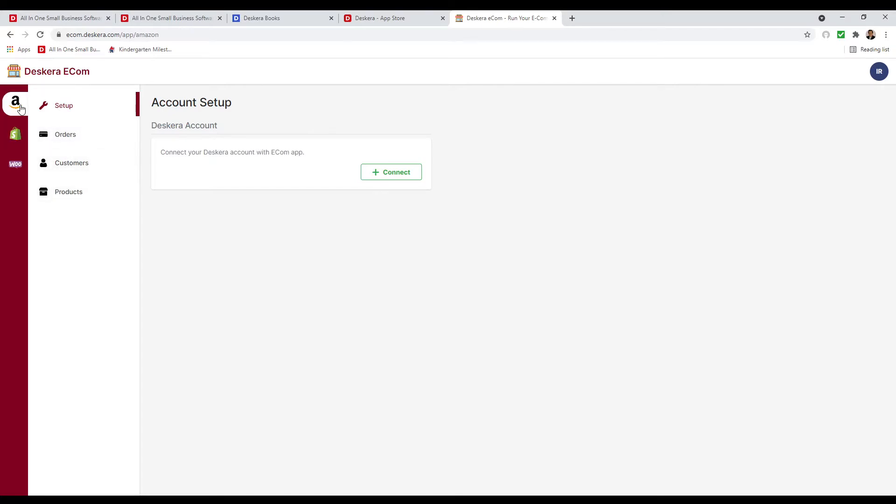
pyautogui.click(18, 167)
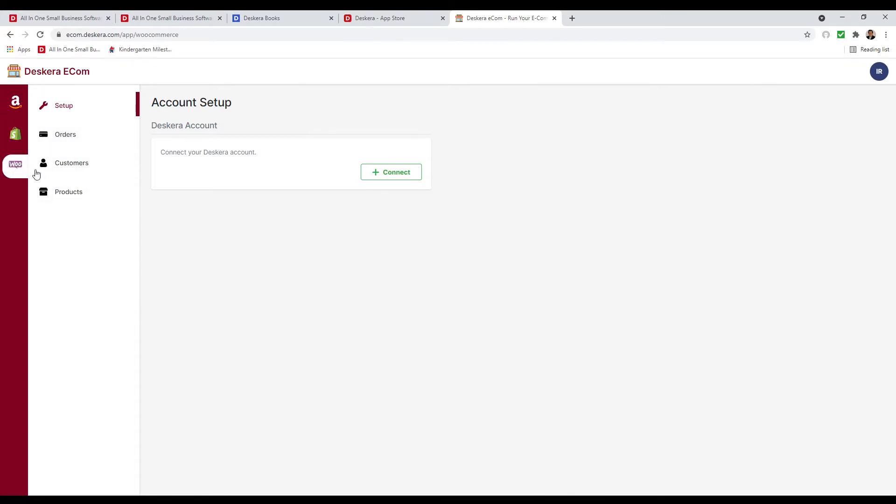
# Close the ECom app details and show the Reports page in Deskera Books.
pyautogui.click(376, 18)
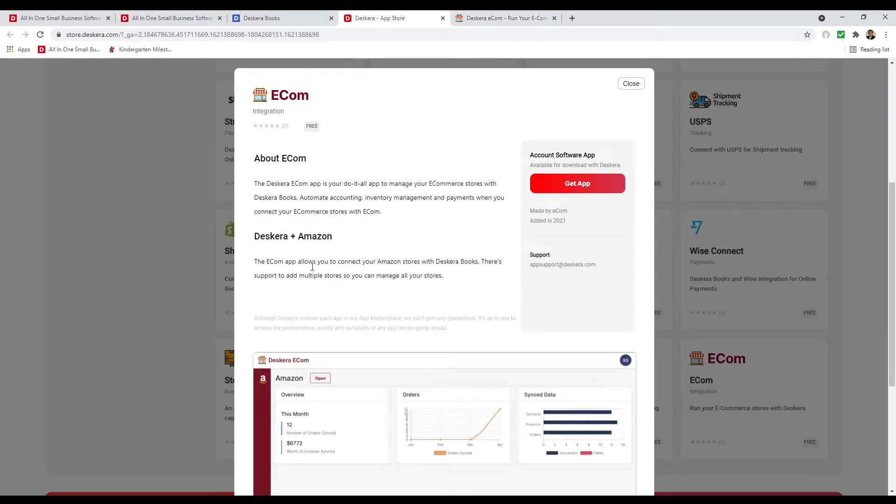
pyautogui.click(162, 338)
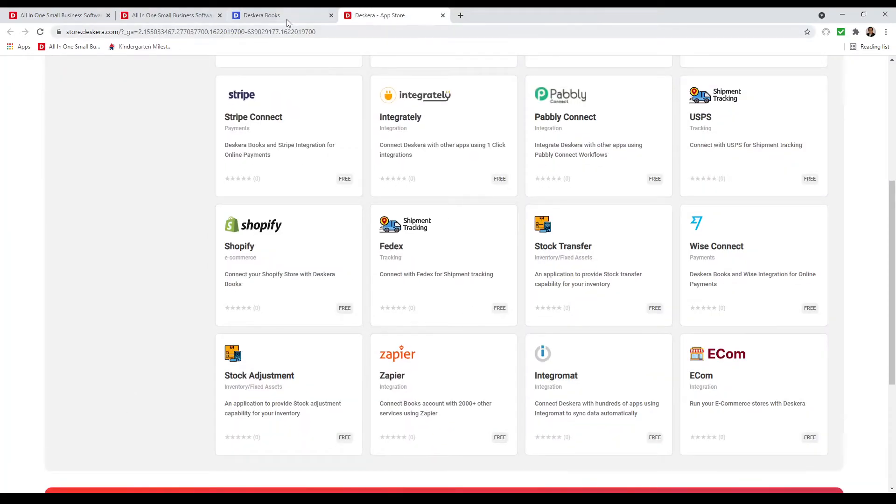
pyautogui.click(285, 20)
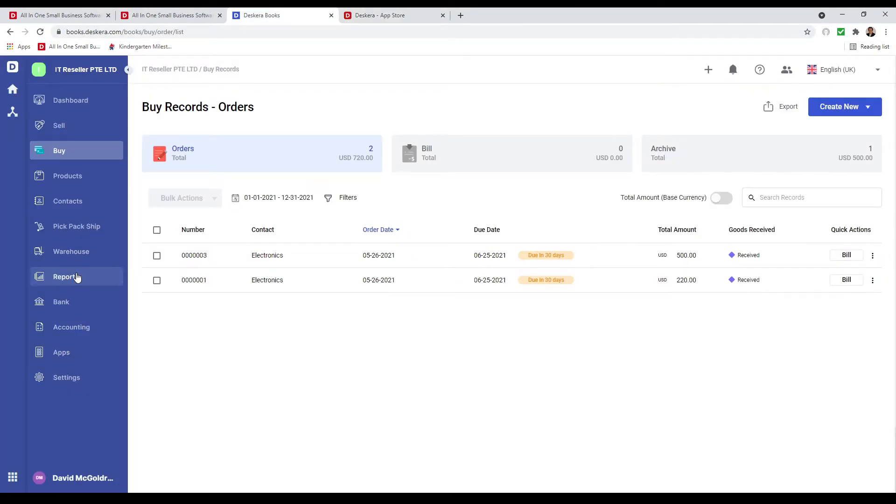
pyautogui.click(77, 276)
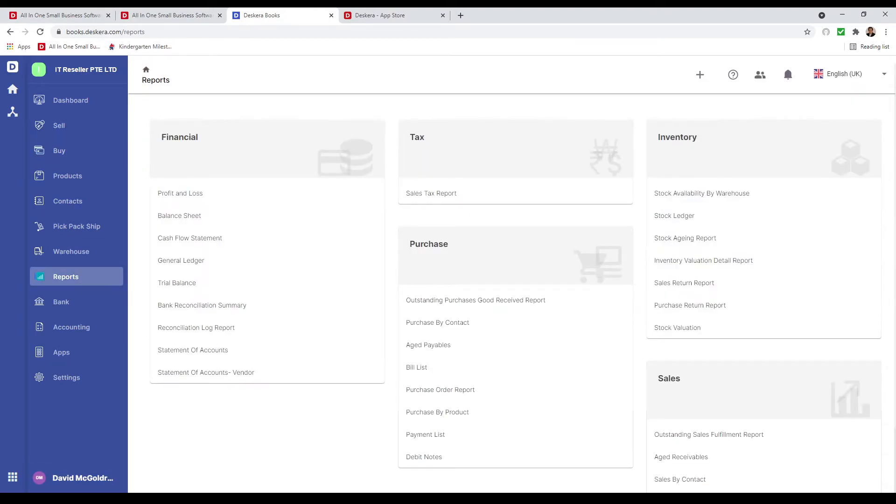
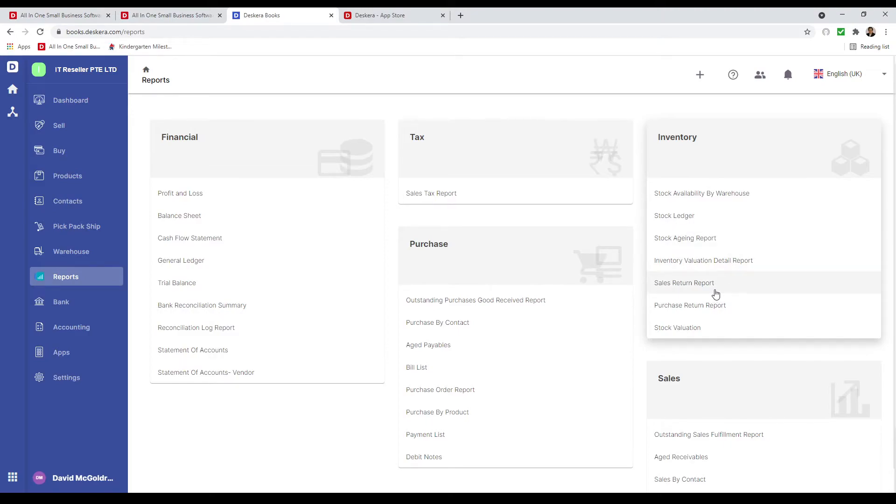
# Scroll through the Deskera Books report cards and back up to the Financial reports.
pyautogui.scroll(-2, 750, 390)
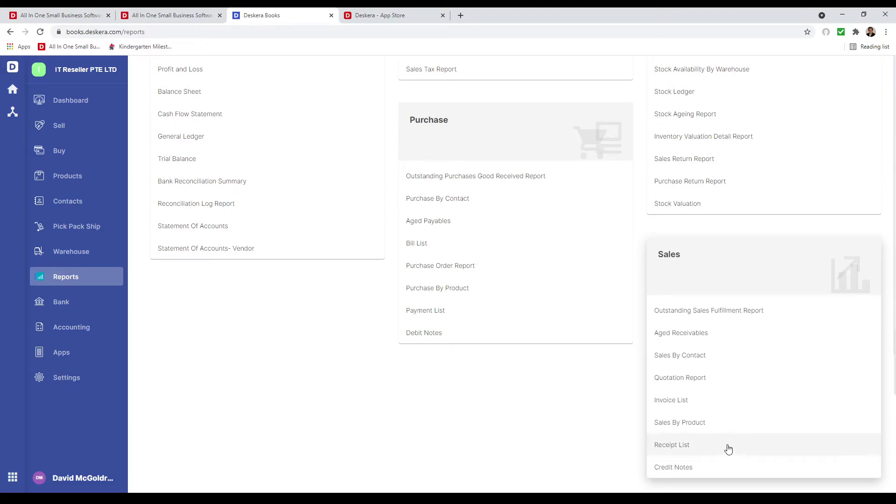
pyautogui.scroll(3, 546, 430)
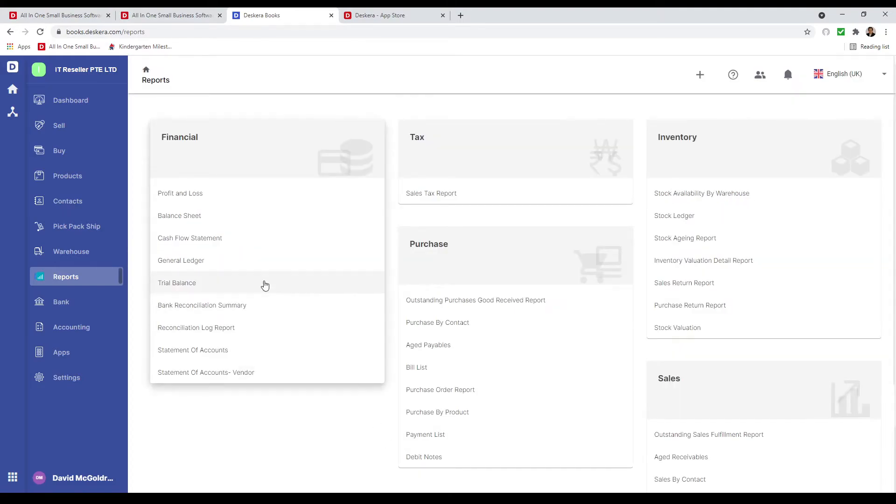
# Open the Profit and Loss report, check and close its filters, then launch Deskera Sales.
pyautogui.click(183, 202)
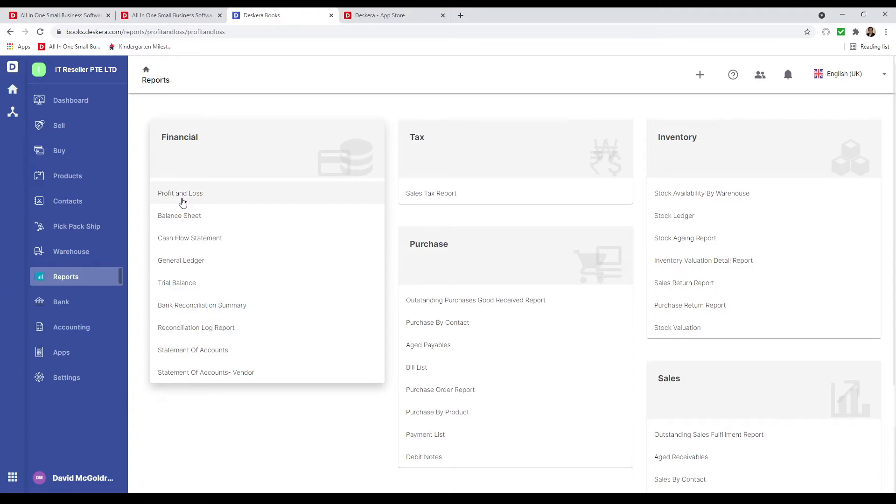
pyautogui.click(265, 177)
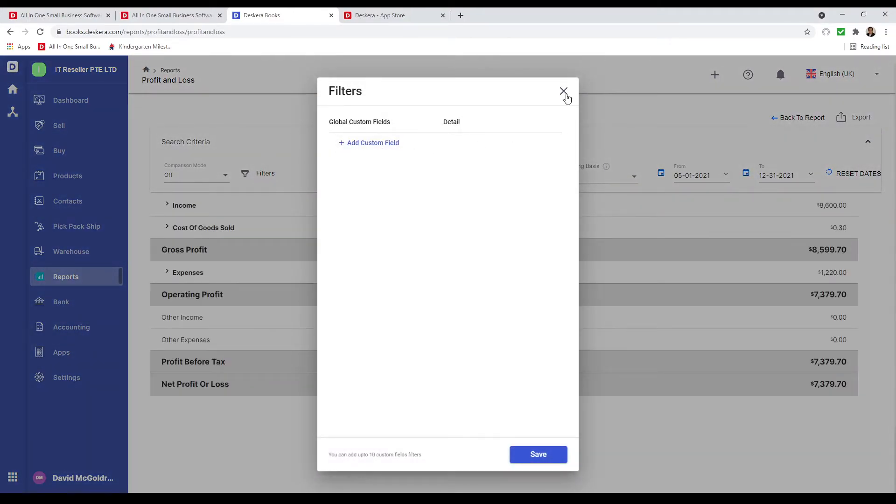
pyautogui.click(564, 92)
pyautogui.click(12, 477)
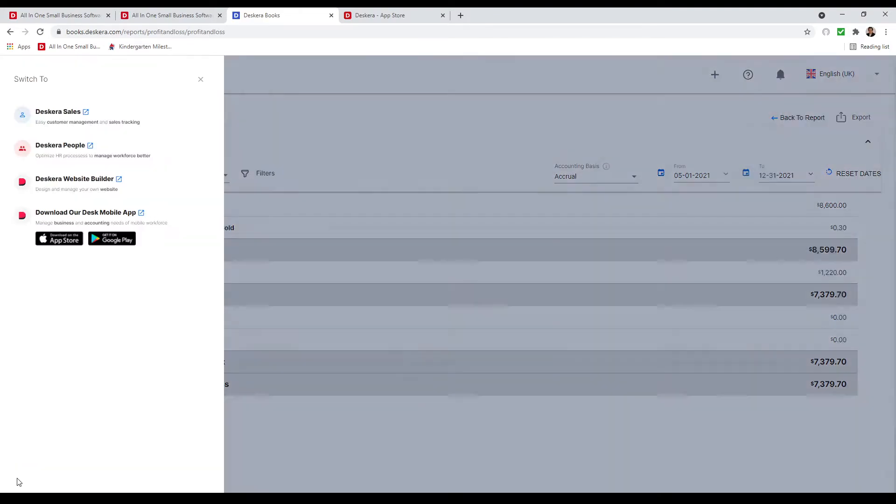
pyautogui.click(63, 119)
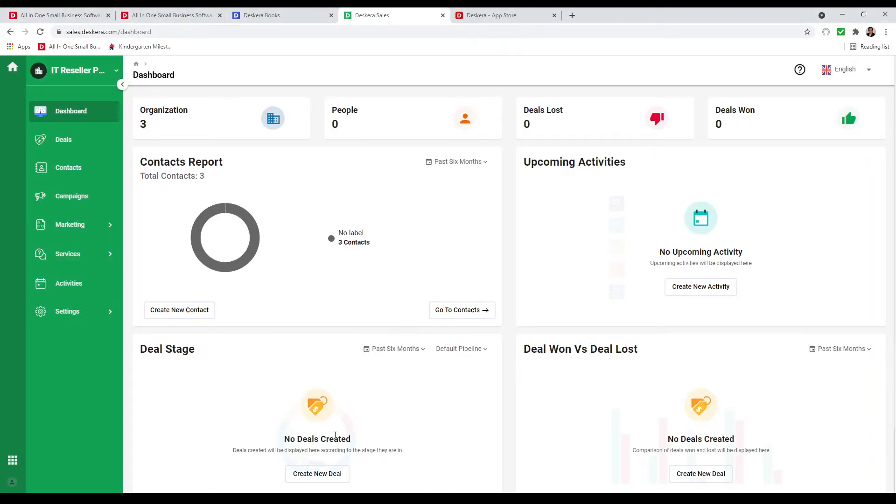
# View the three contacts in Contacts, then expand the Marketing menu.
pyautogui.click(65, 168)
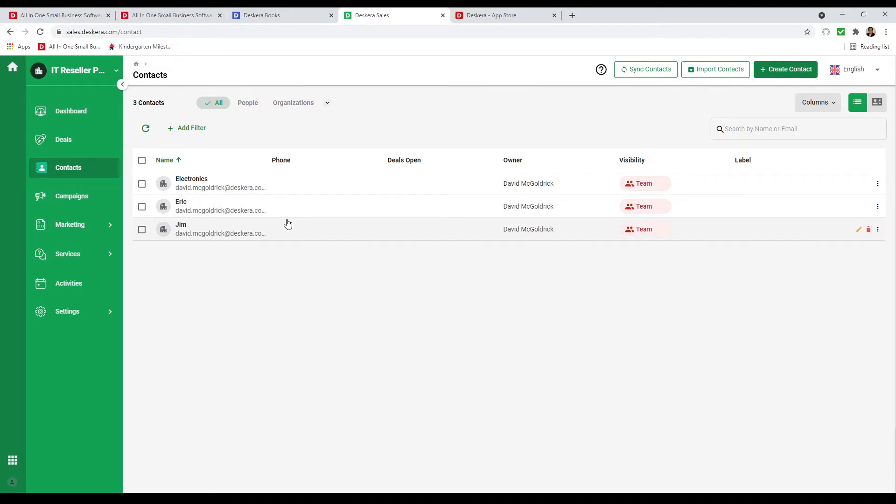
pyautogui.click(92, 223)
# Add a segment named 'Computers', skip the filters, tick all three contacts and save.
pyautogui.click(86, 253)
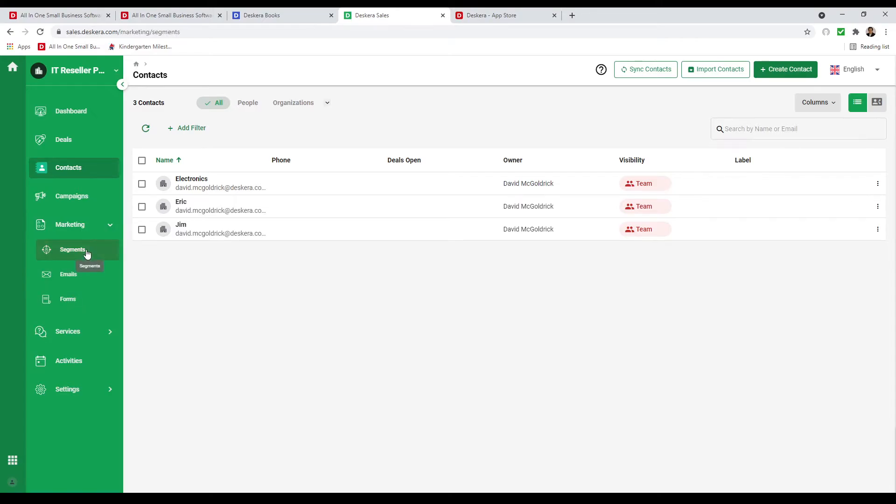
pyautogui.click(190, 206)
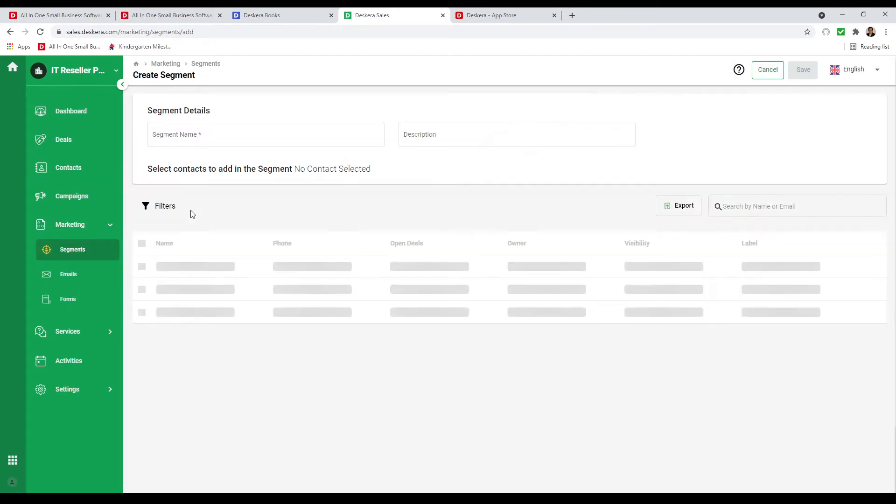
pyautogui.click(202, 138)
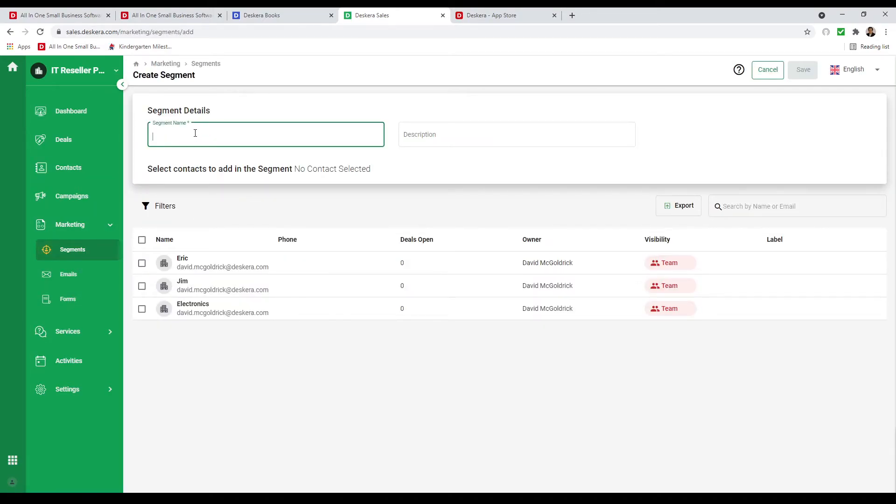
pyautogui.write('Computers')
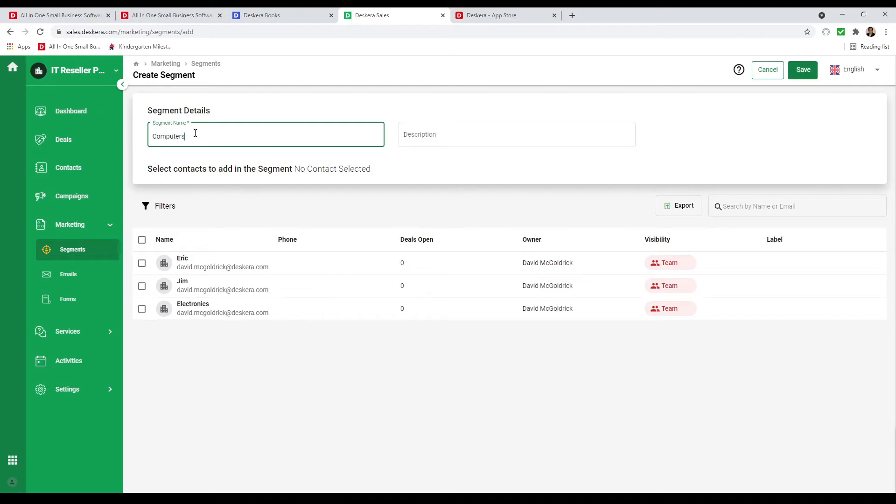
pyautogui.click(233, 161)
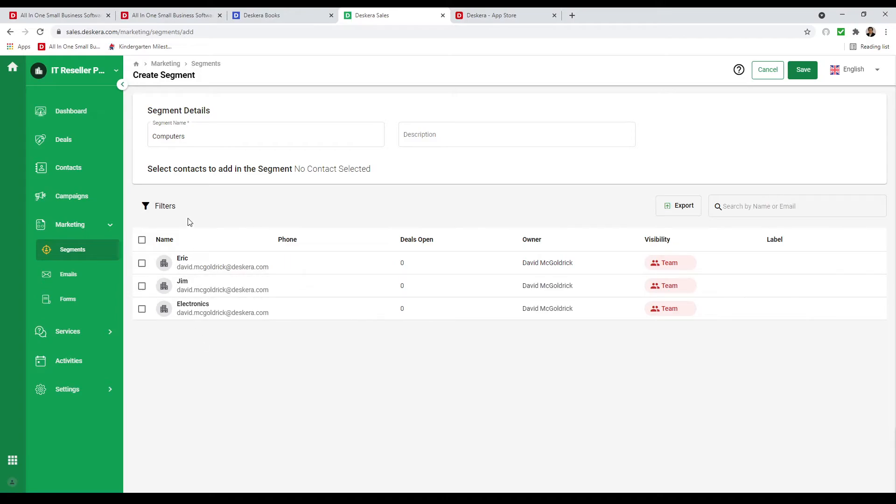
pyautogui.click(165, 207)
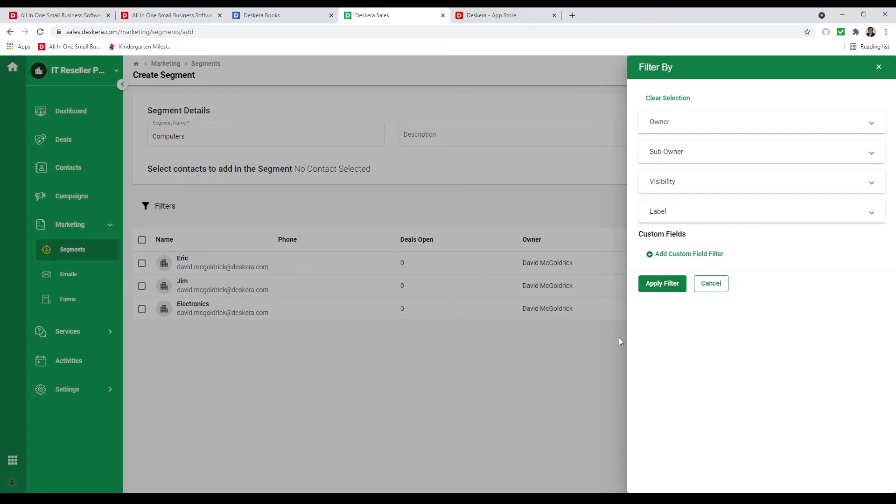
pyautogui.click(710, 285)
pyautogui.click(142, 240)
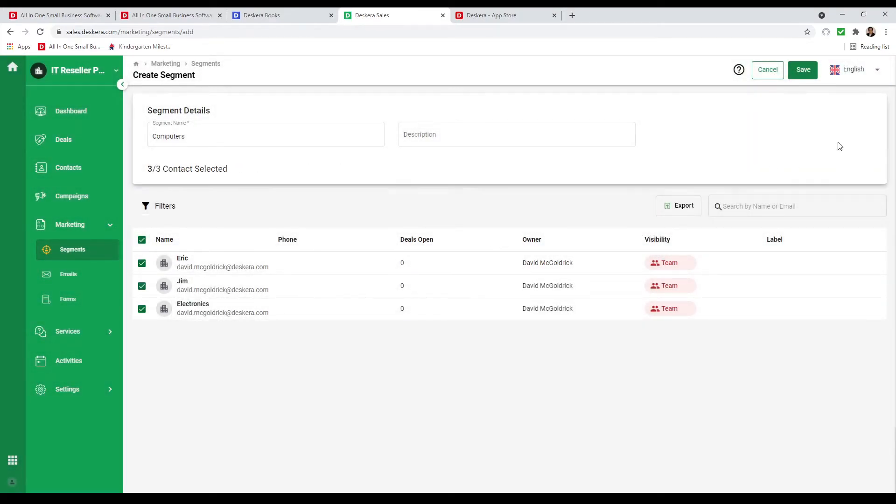
pyautogui.click(803, 69)
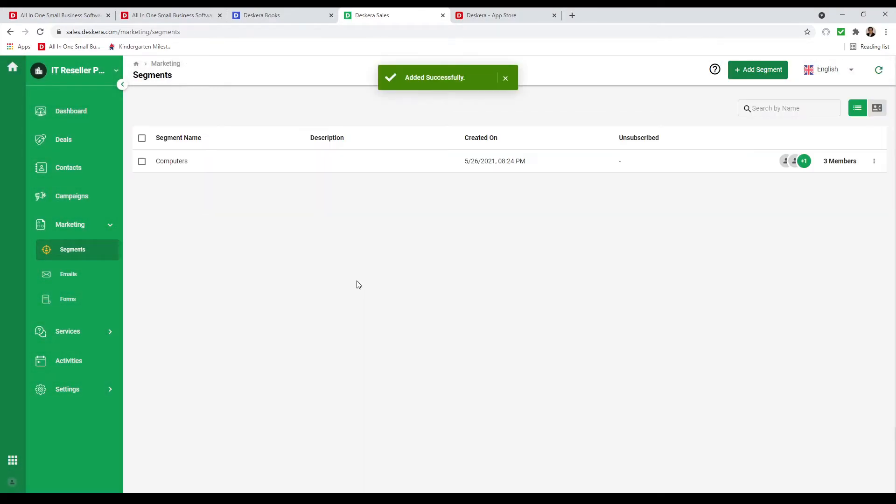
# From Marketing > Emails, start a new blank email template.
pyautogui.click(92, 277)
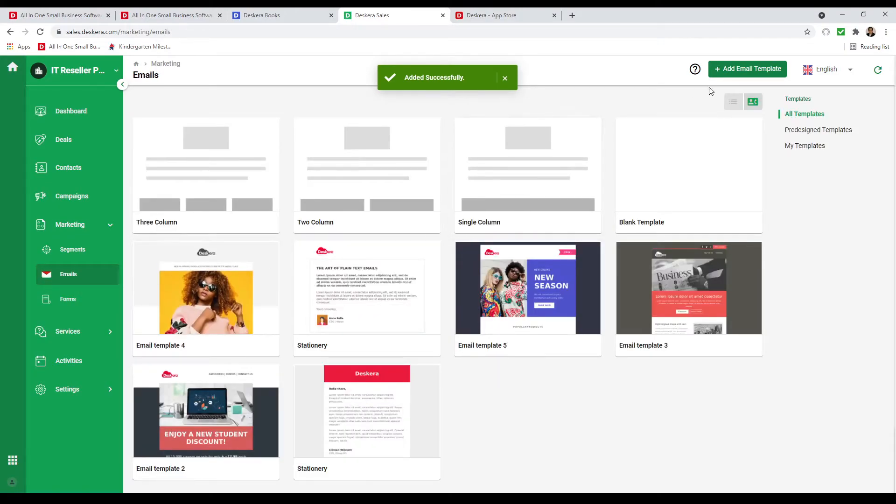
pyautogui.click(761, 70)
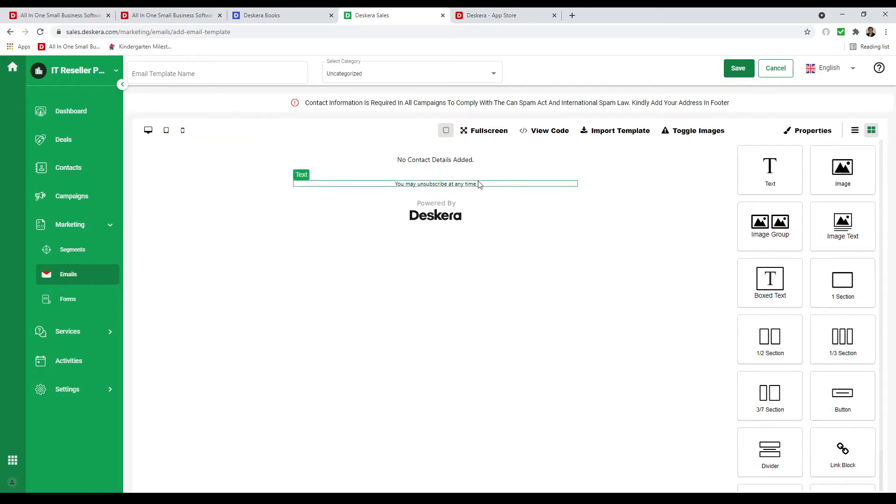
# Fill the footer's contact details with the company's street address, city, zipcode and country, and save.
pyautogui.click(453, 161)
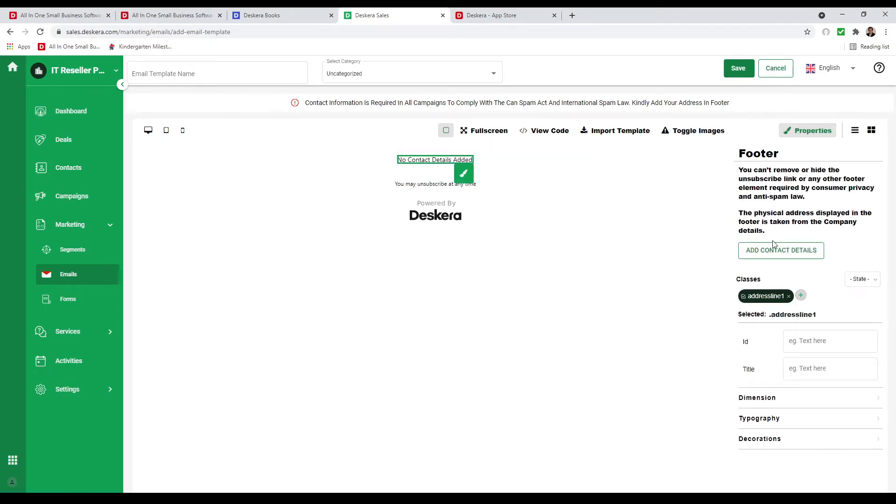
pyautogui.click(801, 258)
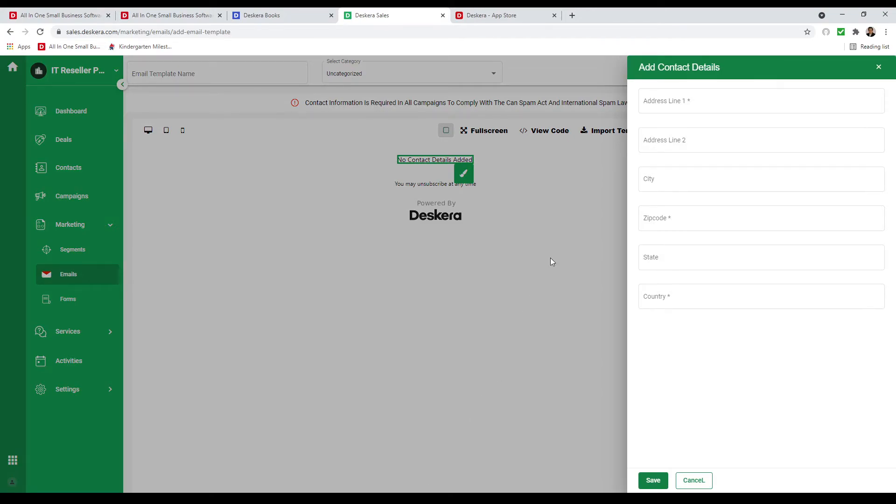
pyautogui.click(671, 101)
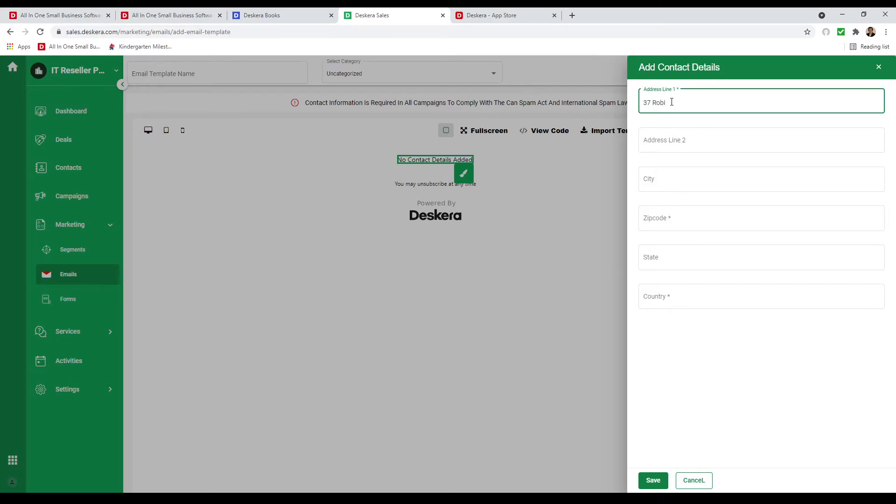
pyautogui.click(696, 182)
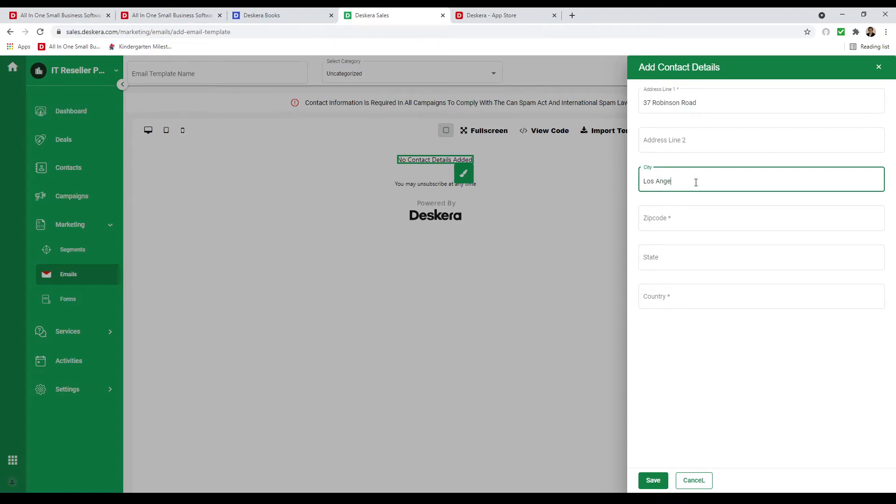
pyautogui.click(677, 220)
pyautogui.write('5453545')
pyautogui.click(675, 297)
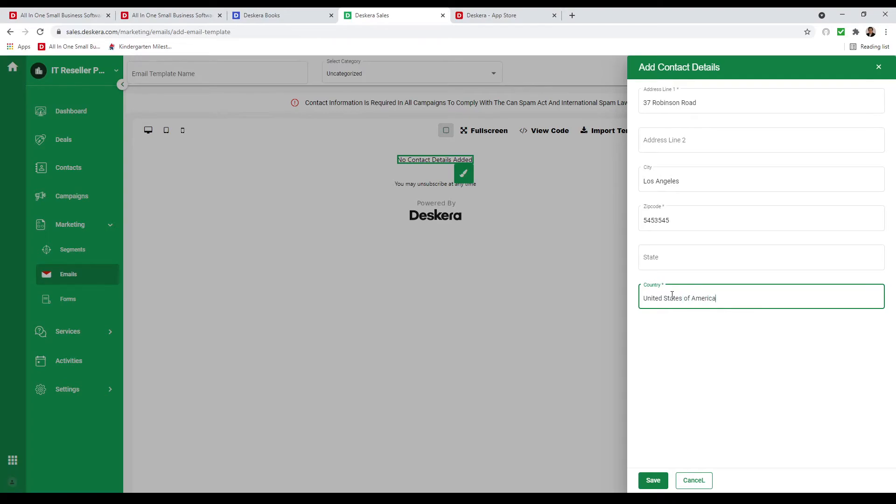
pyautogui.click(658, 483)
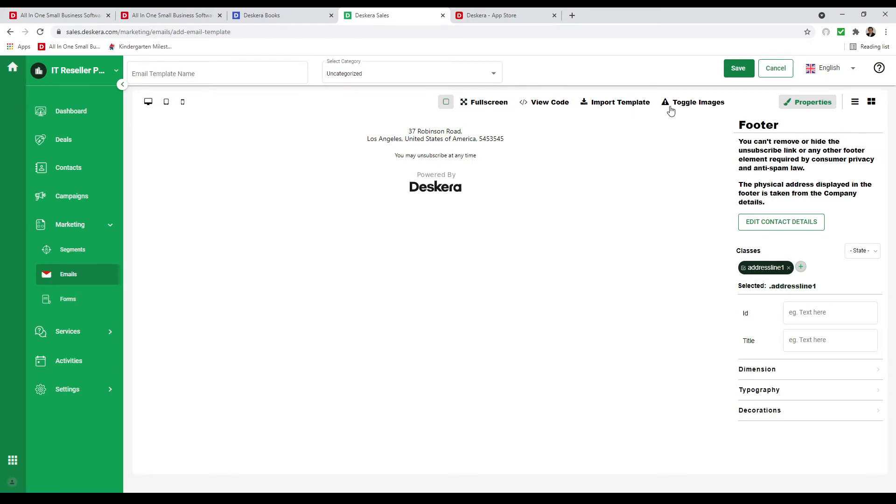
# Add a two-column section: an image-with-text block on the left, a boxed text block on the right.
pyautogui.click(871, 103)
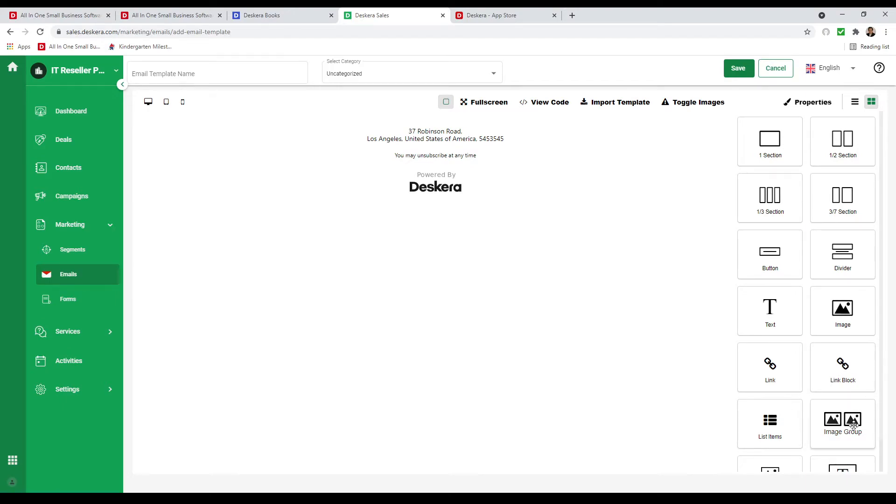
pyautogui.scroll(-1, 853, 425)
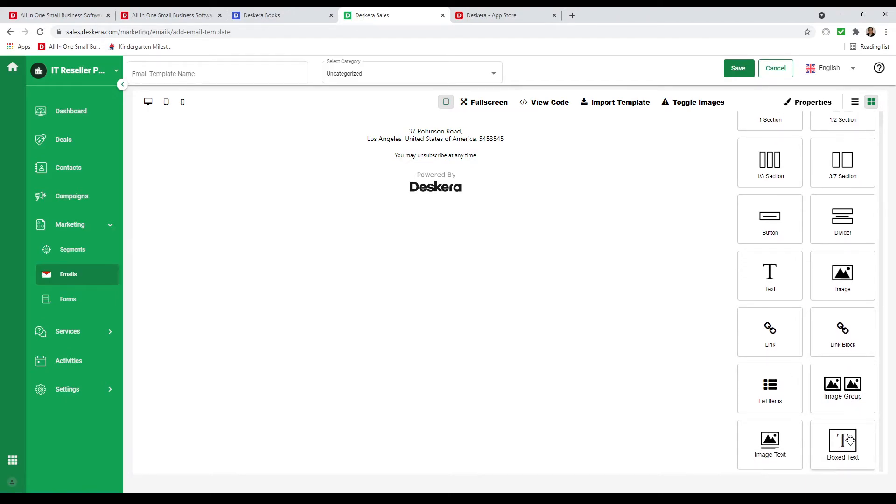
pyautogui.scroll(1, 834, 460)
pyautogui.moveTo(836, 152); pyautogui.dragTo(541, 140)
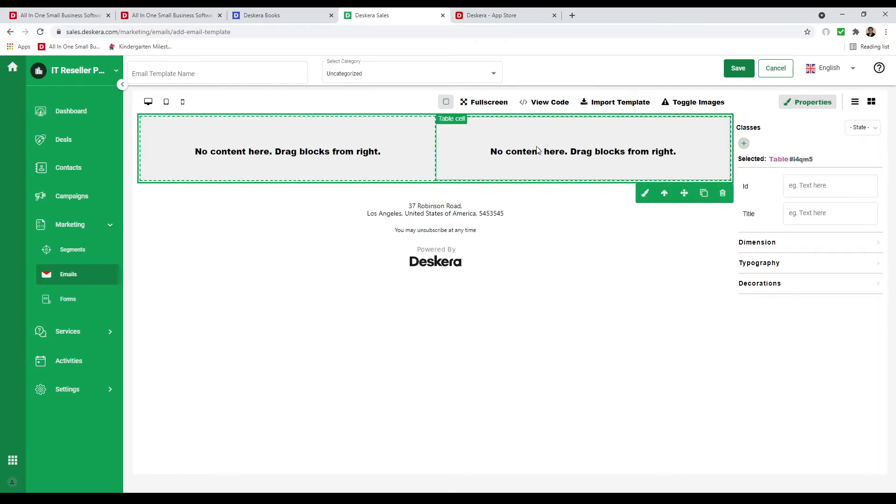
pyautogui.click(871, 102)
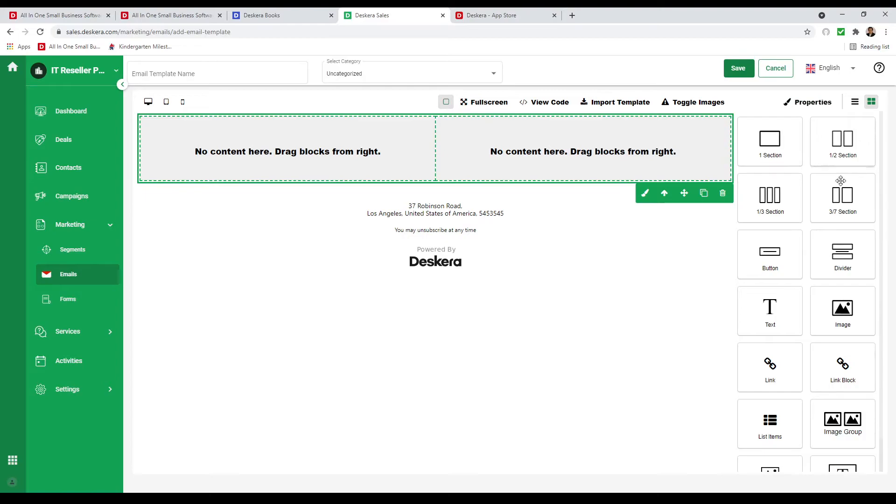
pyautogui.scroll(-1, 812, 410)
pyautogui.moveTo(786, 440); pyautogui.dragTo(376, 155)
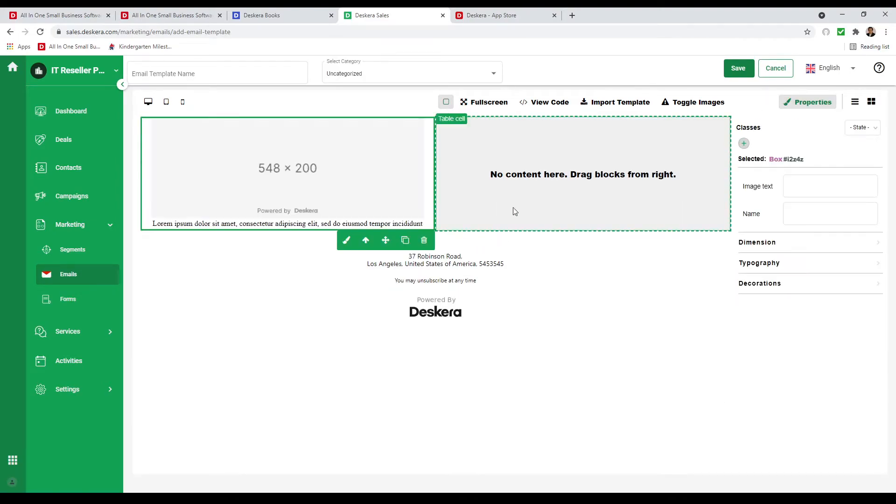
pyautogui.click(871, 102)
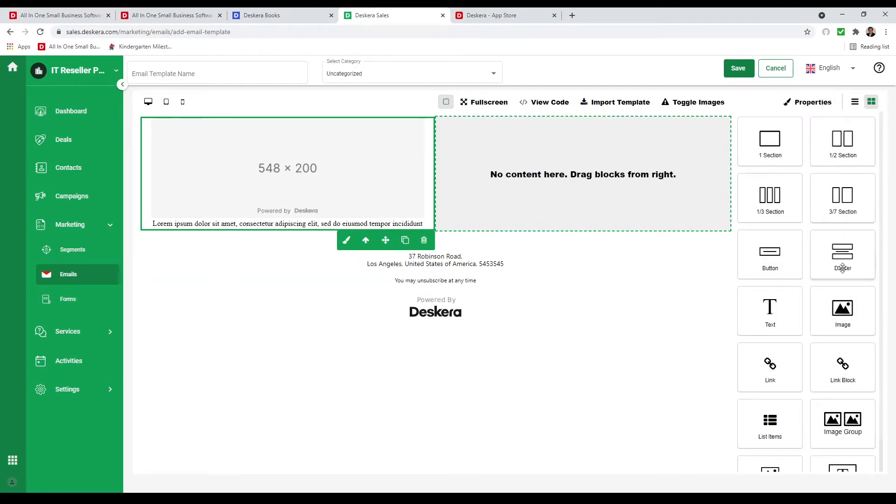
pyautogui.scroll(-1, 826, 377)
pyautogui.moveTo(842, 446); pyautogui.dragTo(636, 161)
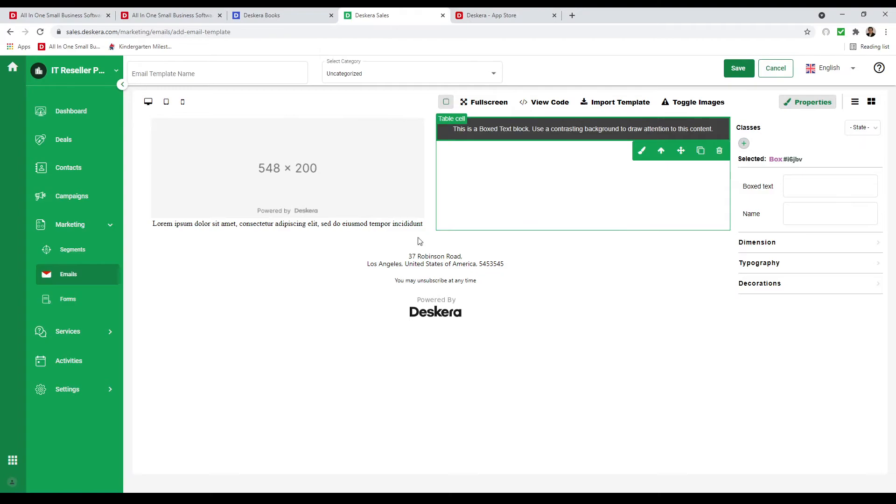
# Replace the placeholder image with the marya_volk lilac photo from Uploaded Images.
pyautogui.doubleClick(299, 190)
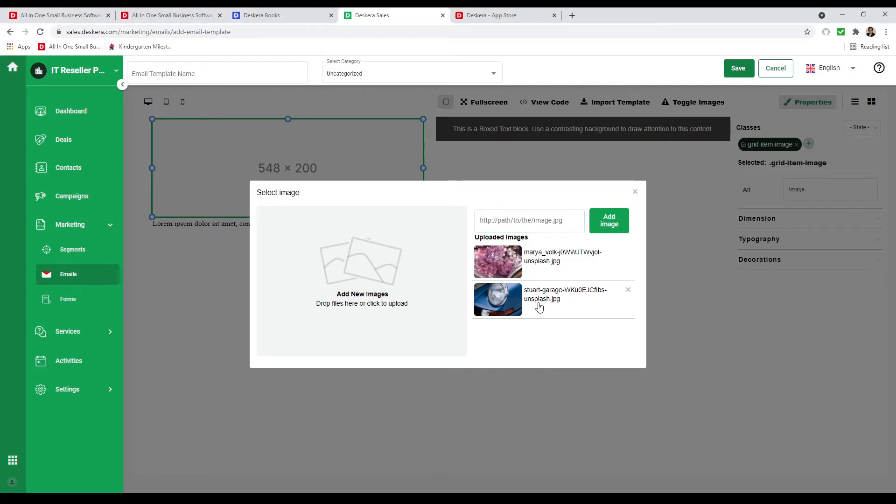
pyautogui.click(506, 261)
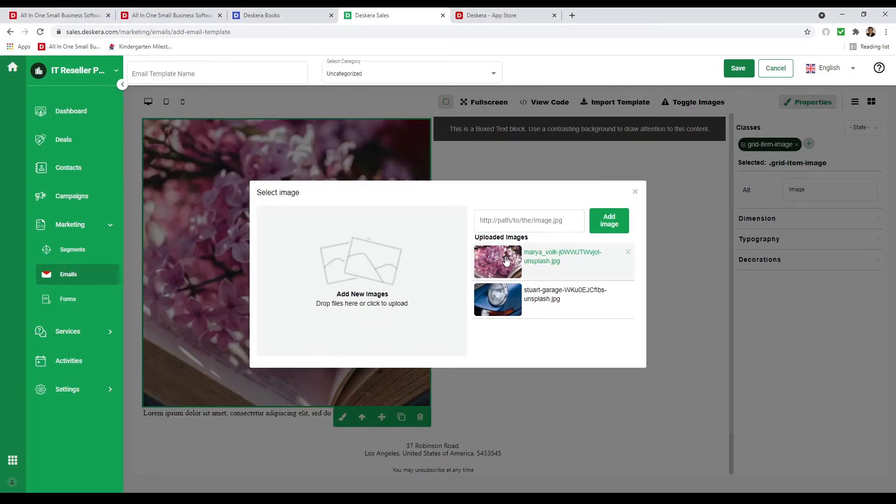
pyautogui.click(635, 191)
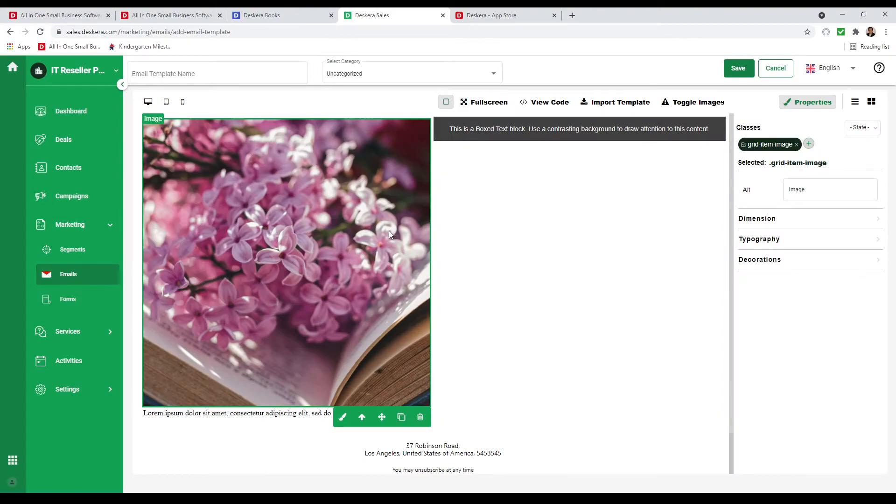
# Replace the Lorem ipsum caption with a greeting using the %firstName% placeholder.
pyautogui.doubleClick(227, 413)
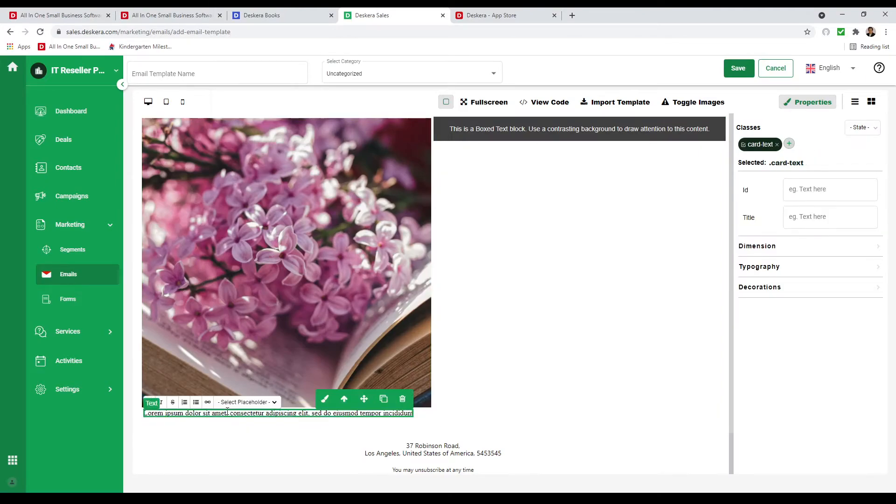
pyautogui.tripleClick(228, 413)
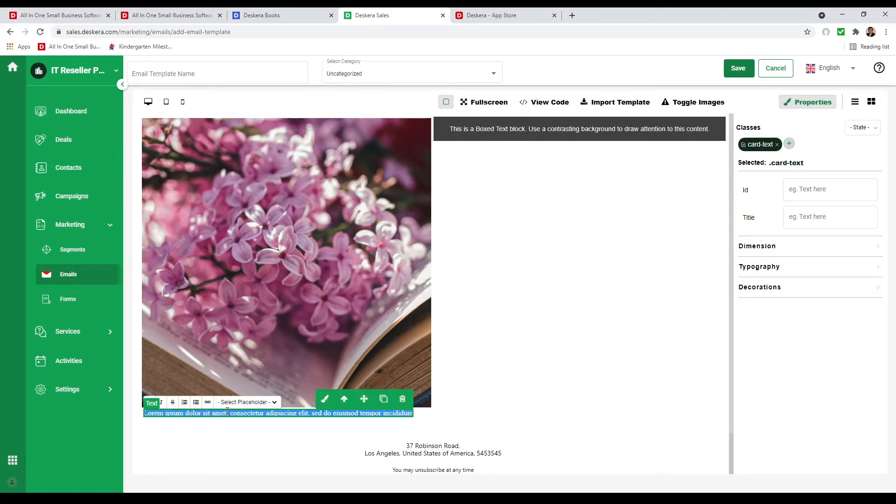
pyautogui.press('BackSpace')
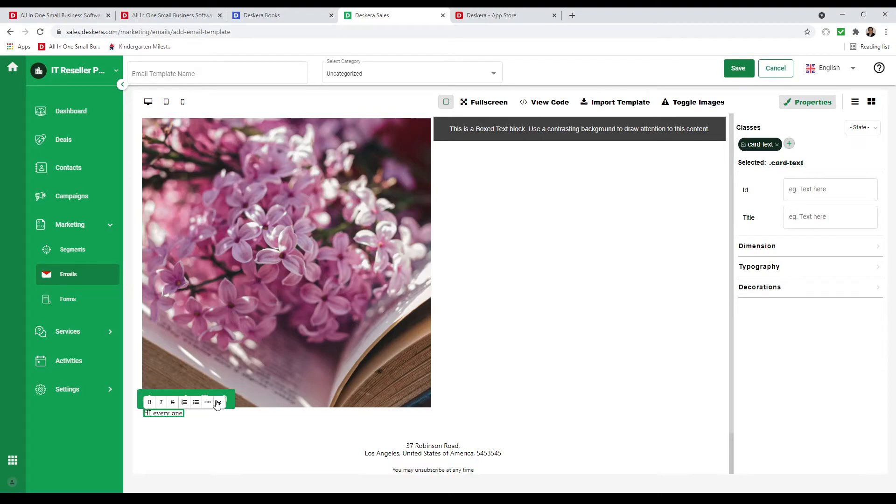
pyautogui.click(248, 422)
pyautogui.moveTo(183, 413); pyautogui.dragTo(152, 413)
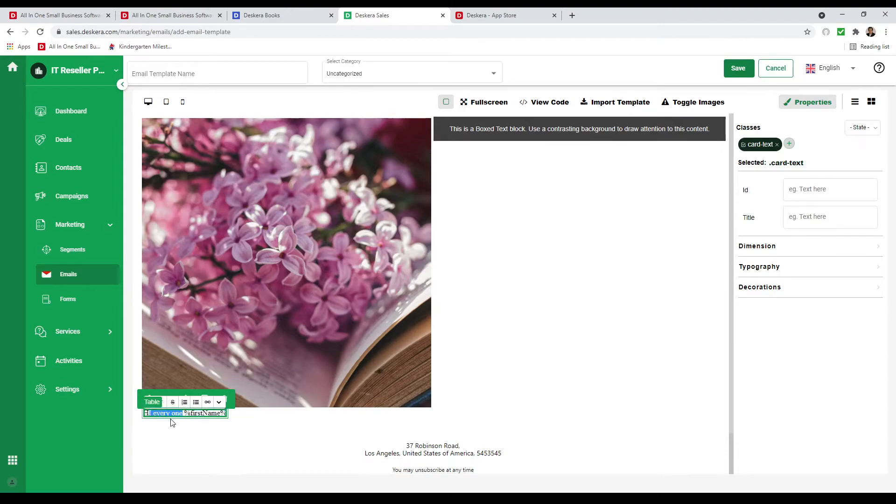
pyautogui.press('BackSpace')
# Finish the greeting as 'Hi, %firstName%' and add a link to the line.
pyautogui.write(',')
pyautogui.click(209, 402)
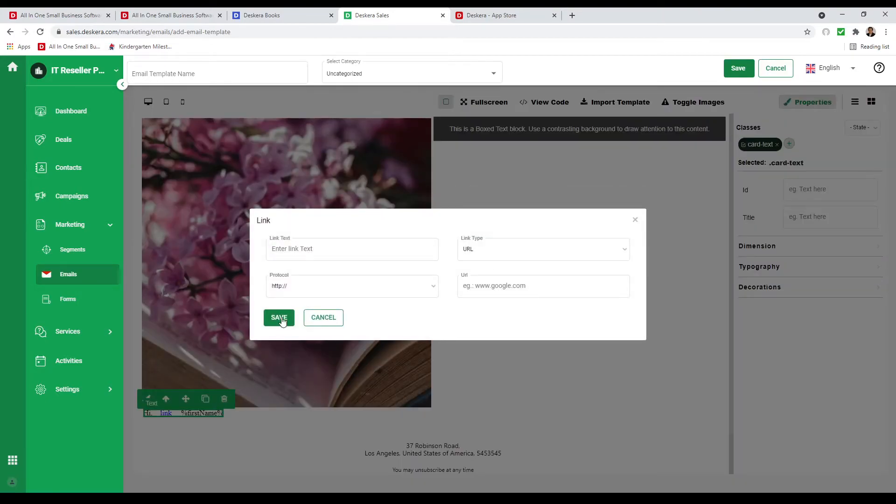
pyautogui.click(321, 317)
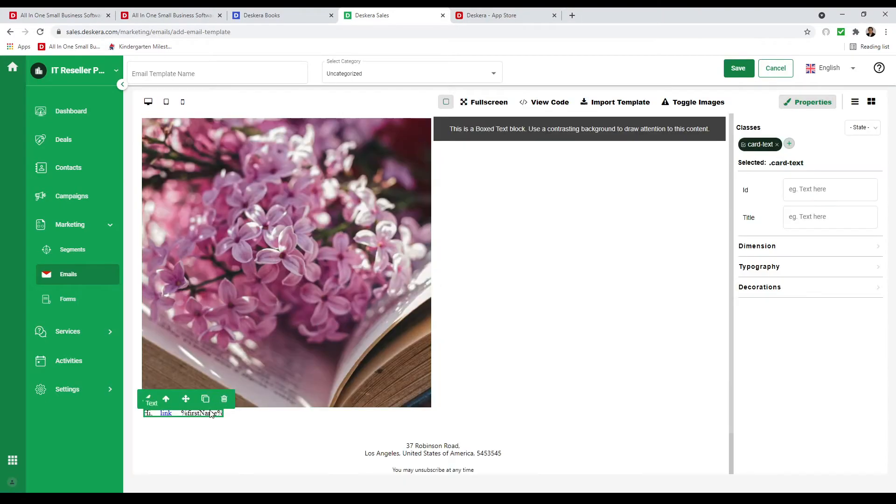
# Select the boxed text block's sentence and clear its highlight.
pyautogui.click(269, 414)
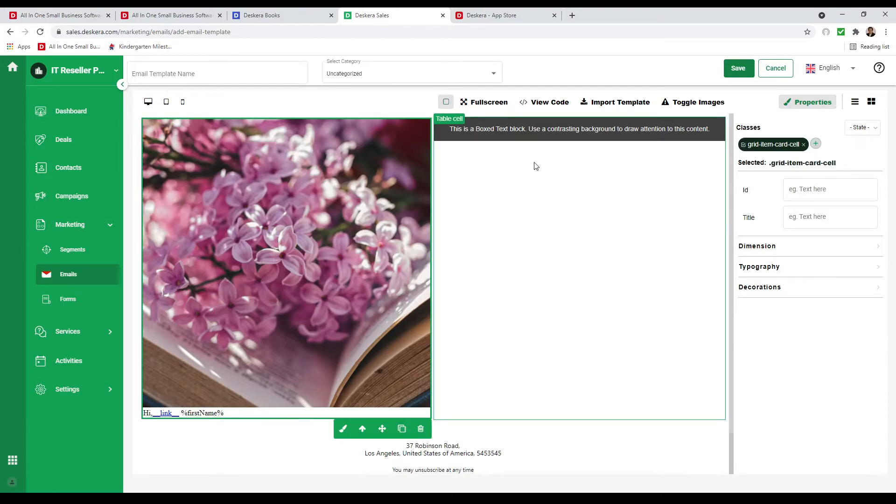
pyautogui.click(530, 133)
pyautogui.click(509, 134)
pyautogui.click(508, 134)
pyautogui.tripleClick(506, 130)
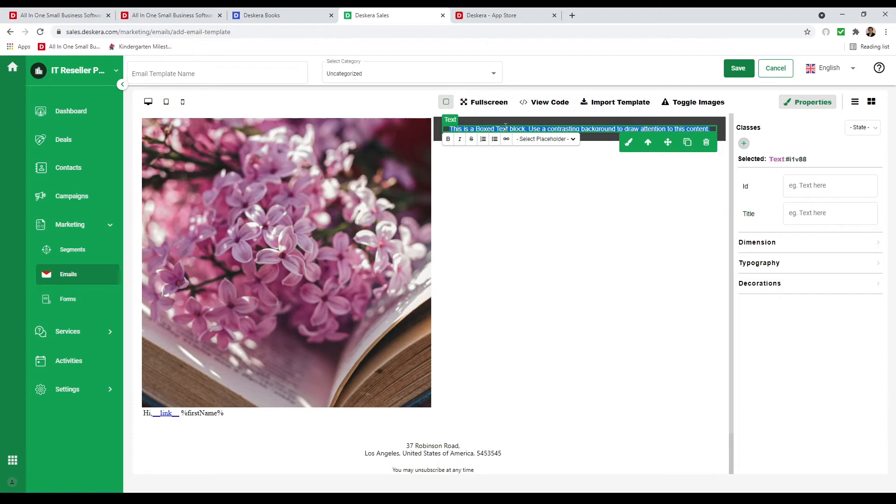
pyautogui.click(555, 144)
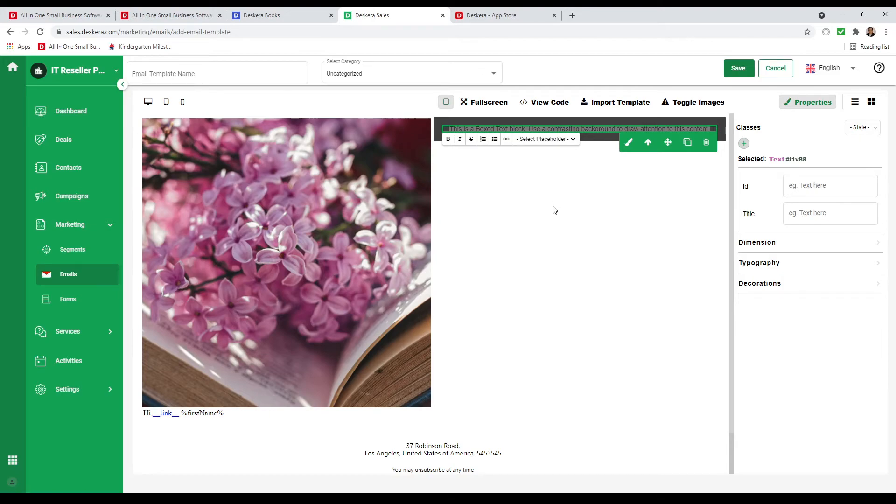
pyautogui.click(486, 222)
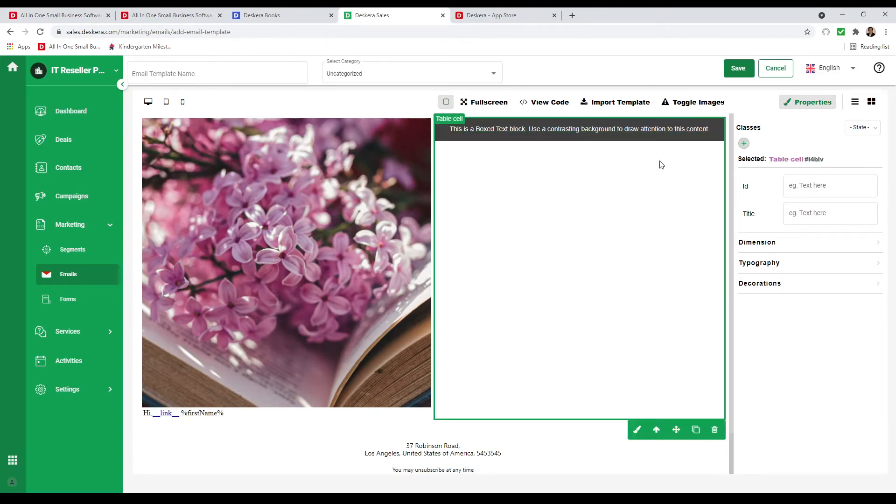
# Save the email template under the name 'Flower'.
pyautogui.click(741, 69)
pyautogui.click(240, 76)
pyautogui.write('Flo')
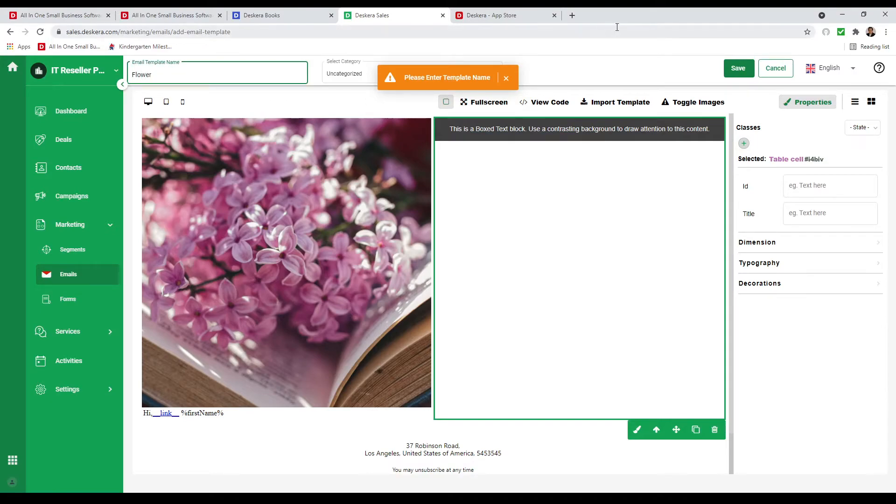
pyautogui.write('wer')
pyautogui.click(749, 69)
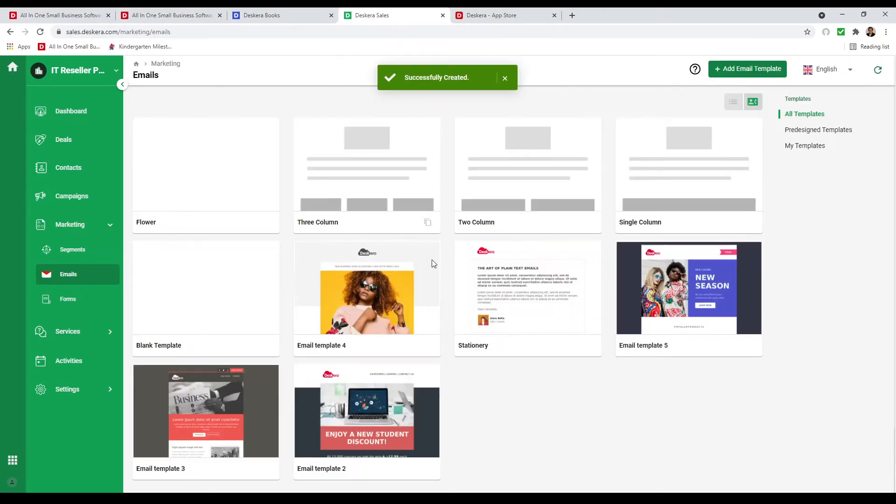
# Create a new campaign named 'May Campaign' with the subject 'May Campaign'.
pyautogui.click(91, 200)
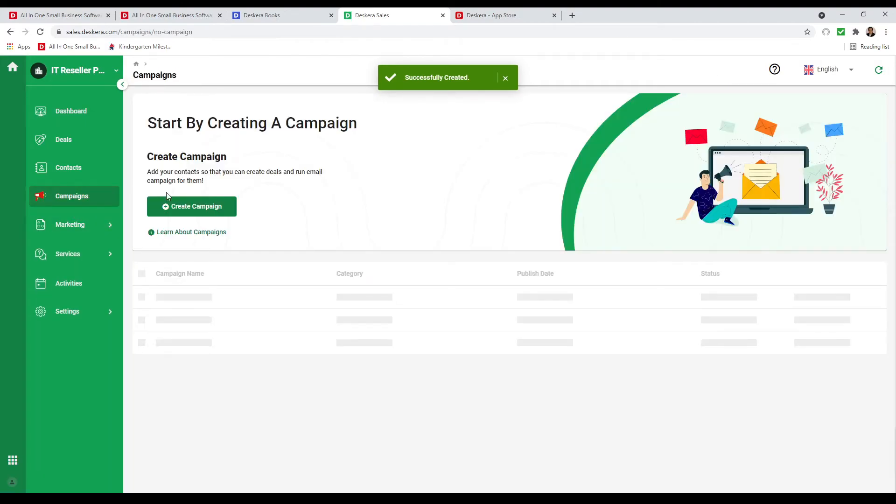
pyautogui.click(213, 206)
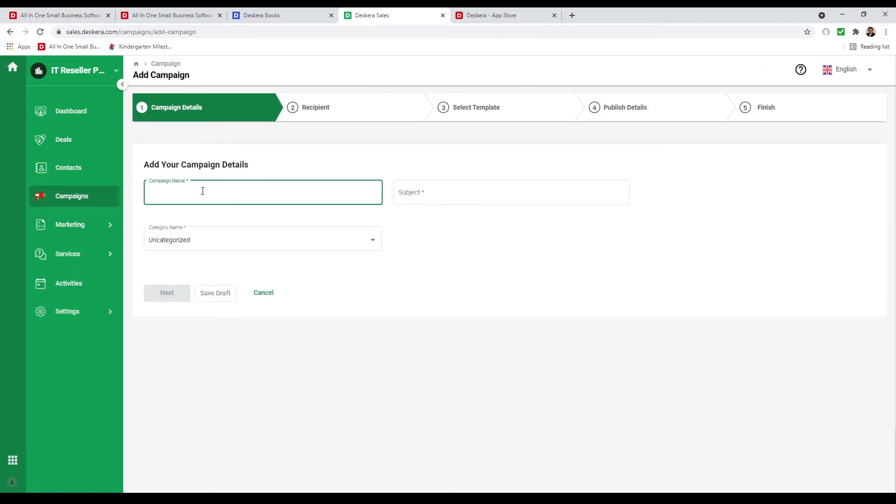
pyautogui.write('May Campaign')
pyautogui.click(419, 198)
pyautogui.write('<')
pyautogui.press('BackSpace')
pyautogui.write('Ma')
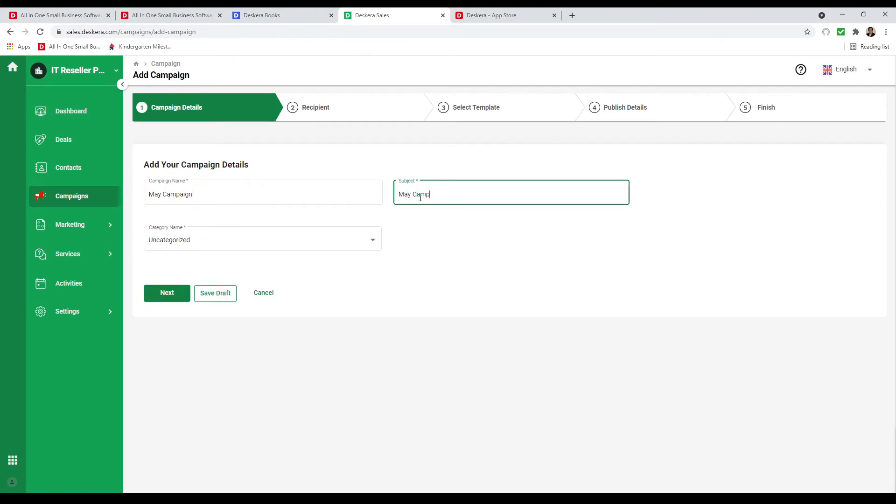
# Add a new 'Computer Sales' campaign category, then continue to the recipients.
pyautogui.click(355, 247)
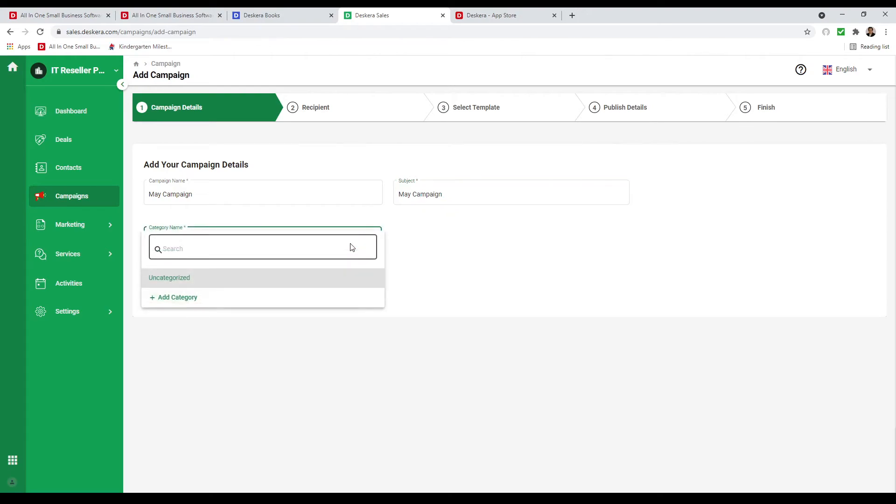
pyautogui.click(279, 302)
pyautogui.click(560, 106)
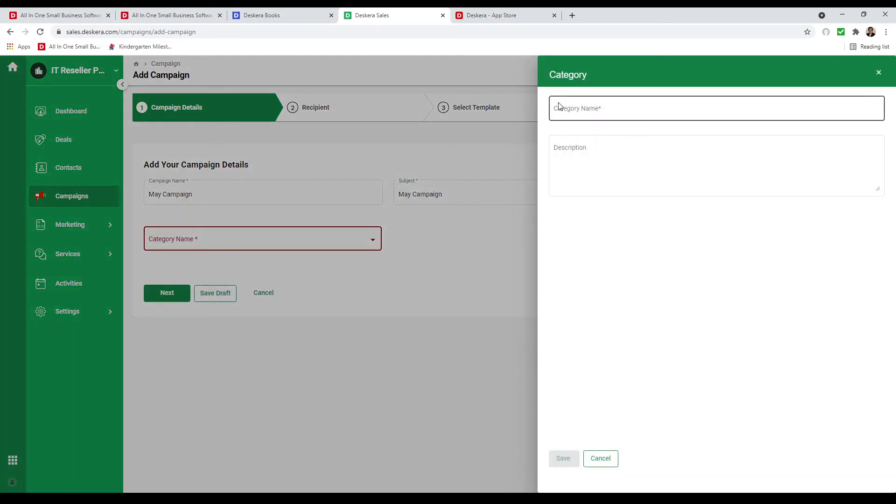
pyautogui.write('Co')
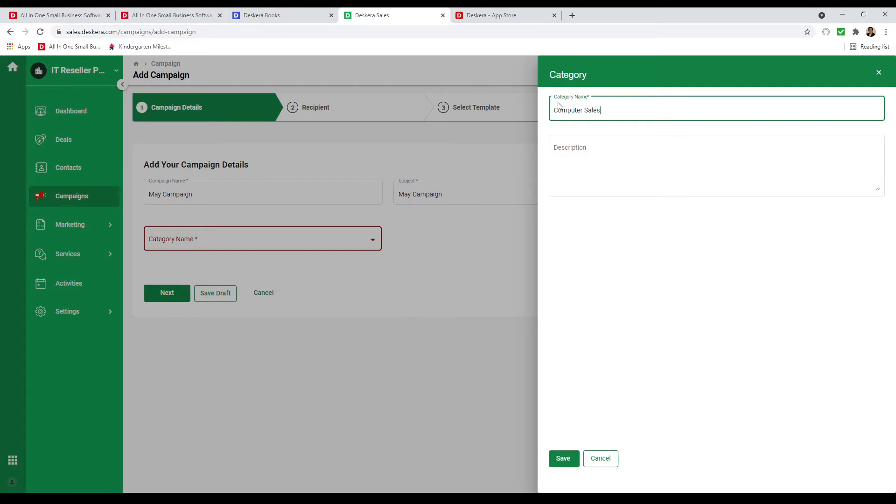
pyautogui.click(563, 458)
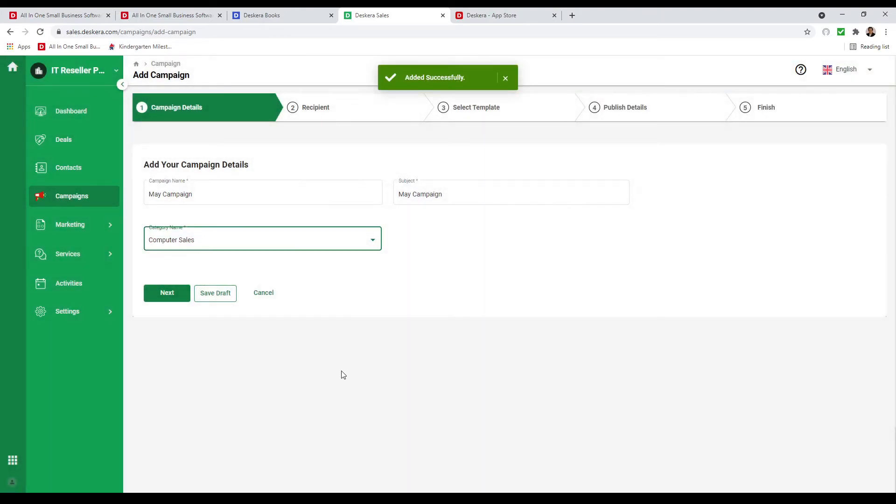
pyautogui.click(155, 295)
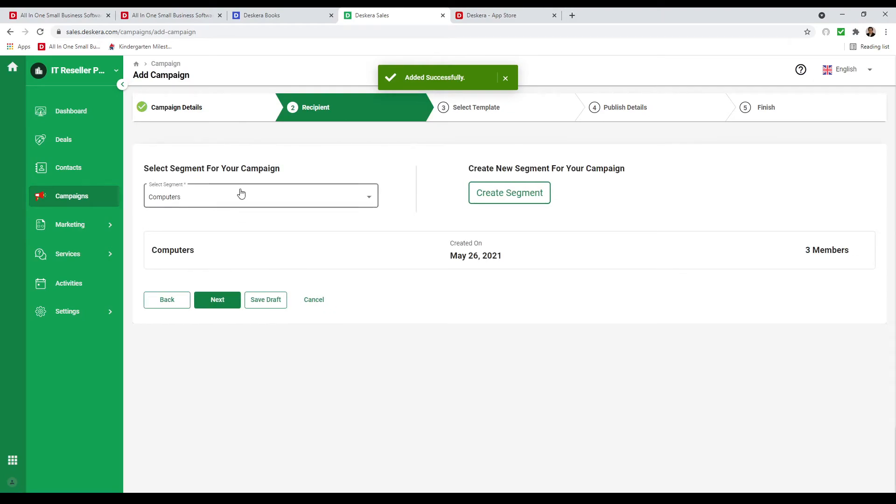
# Keep Computers as the May Campaign's recipient segment and continue to templates.
pyautogui.click(216, 202)
pyautogui.click(200, 238)
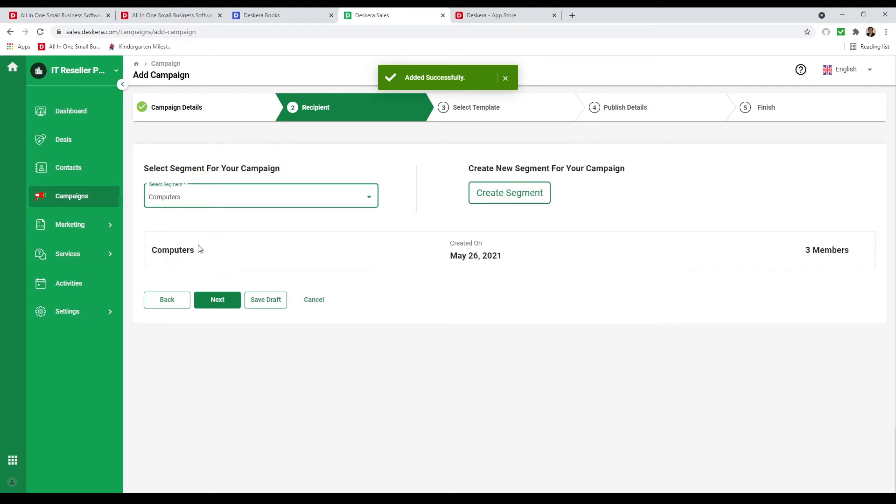
pyautogui.click(221, 301)
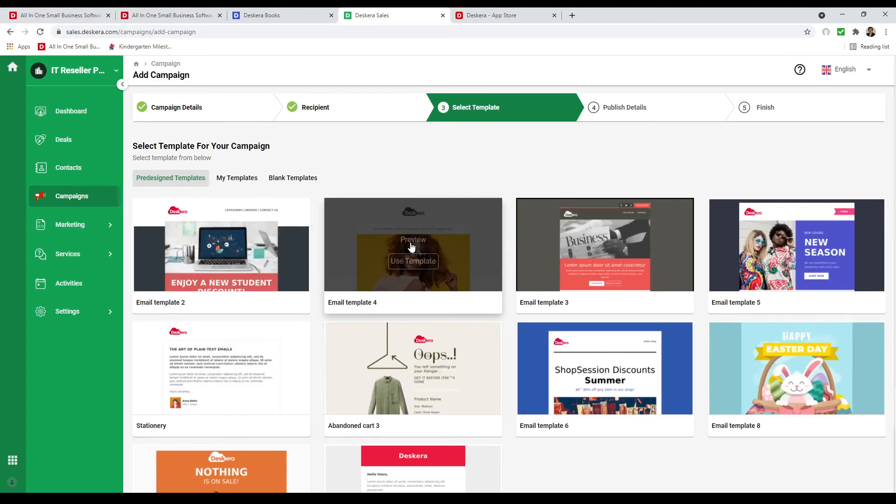
# Preview Email template 4, use it for the campaign, and save the email.
pyautogui.click(412, 246)
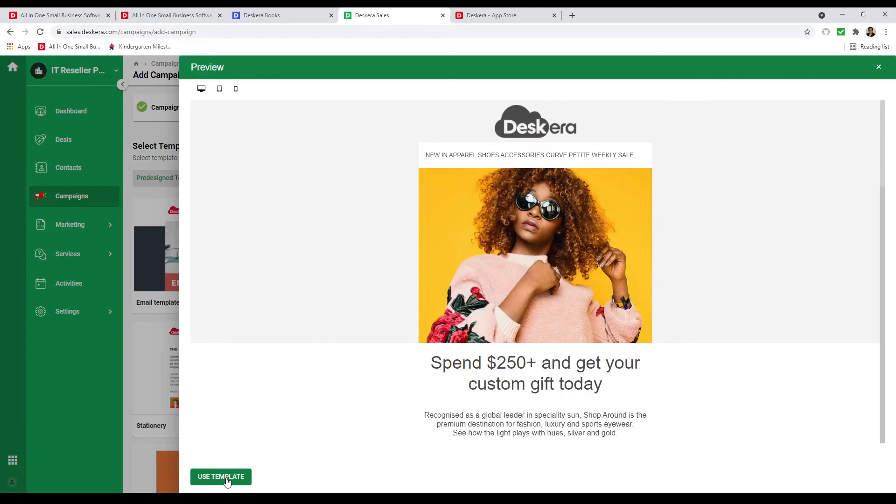
pyautogui.click(228, 478)
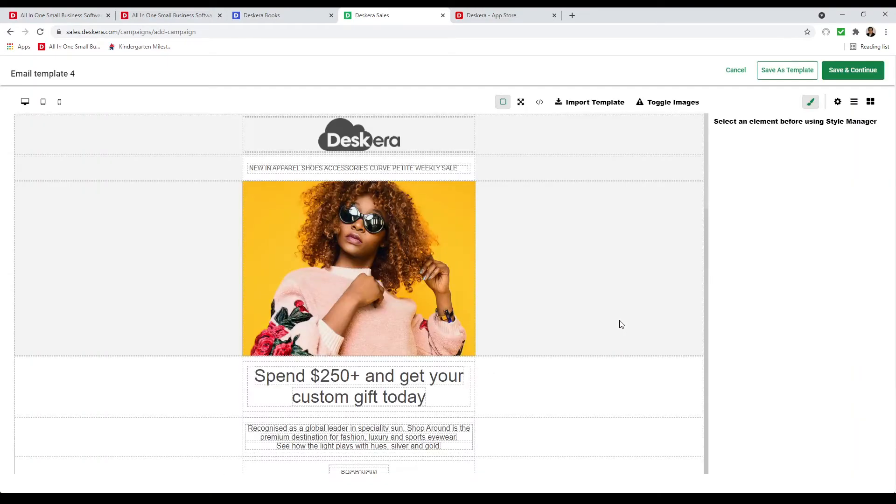
pyautogui.click(872, 74)
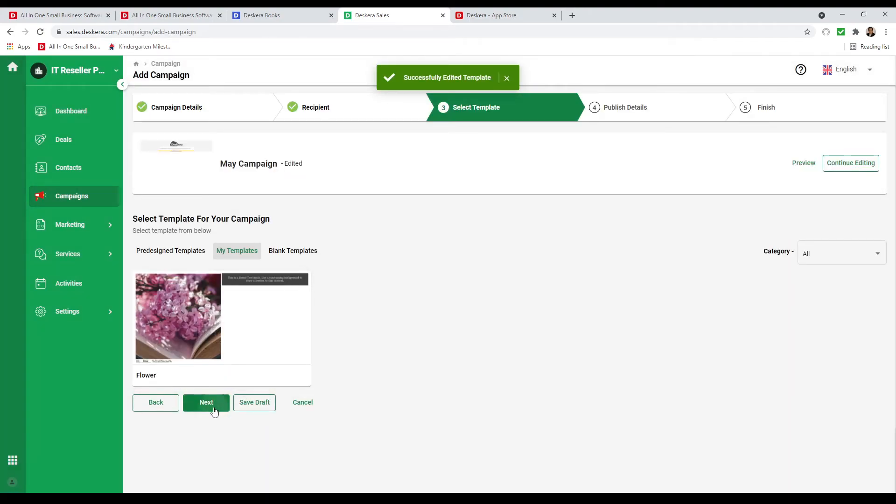
# Enter the sender's name and e-mail address, then verify the sender address until it shows verified.
pyautogui.click(212, 405)
pyautogui.click(222, 194)
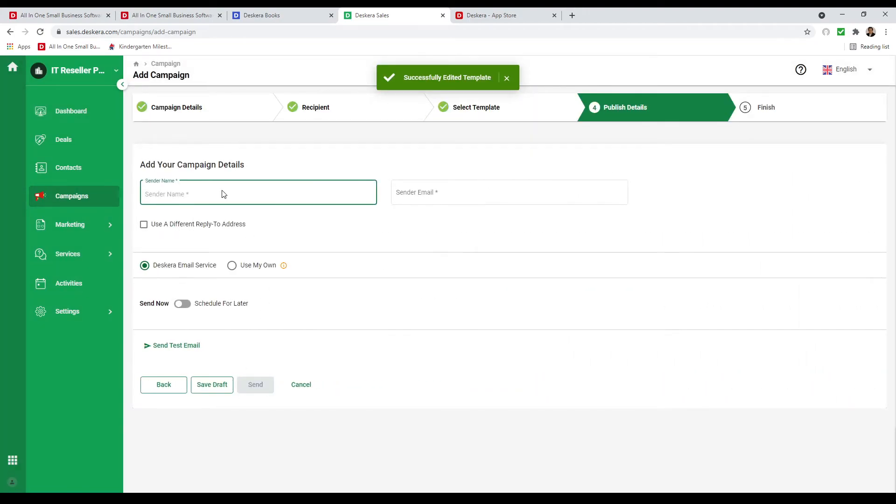
pyautogui.write('David')
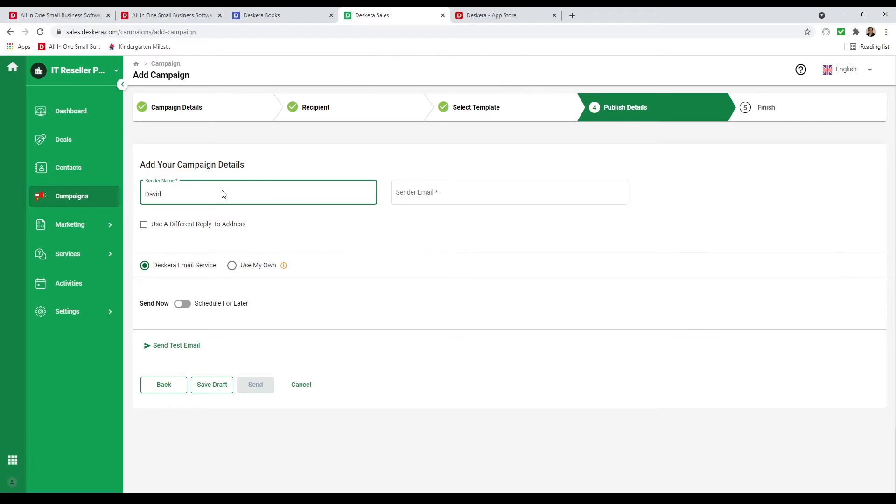
pyautogui.click(401, 193)
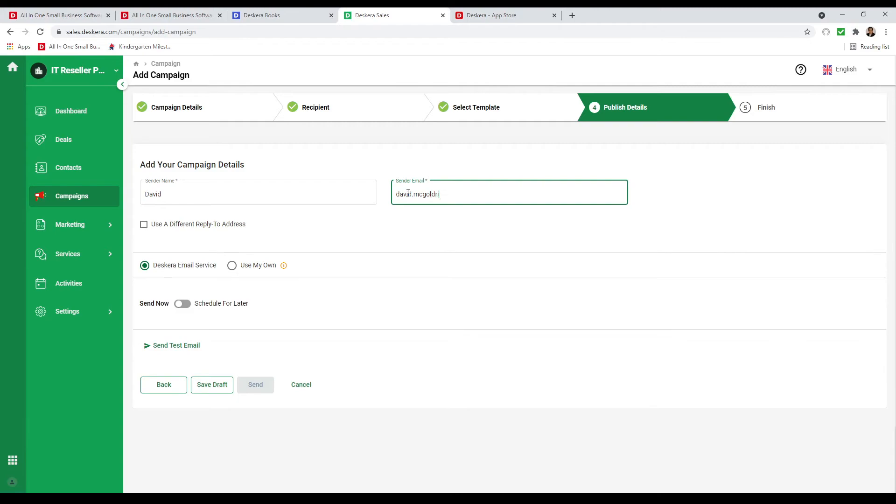
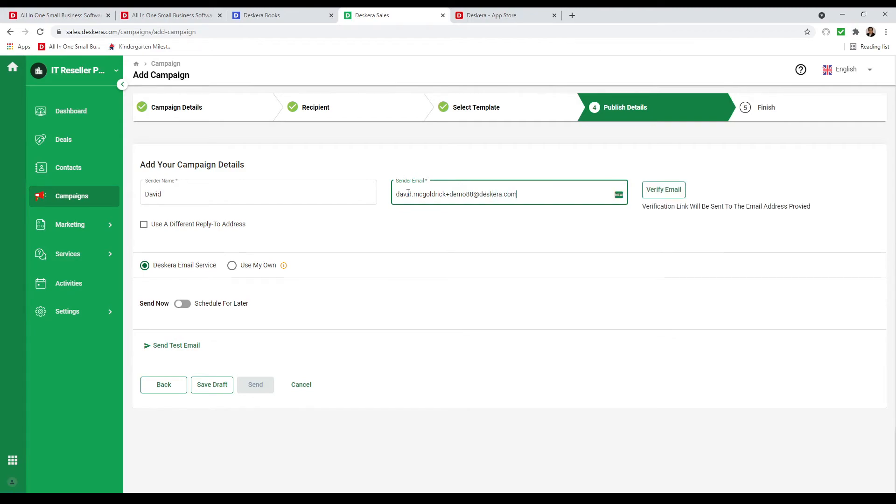
pyautogui.click(680, 194)
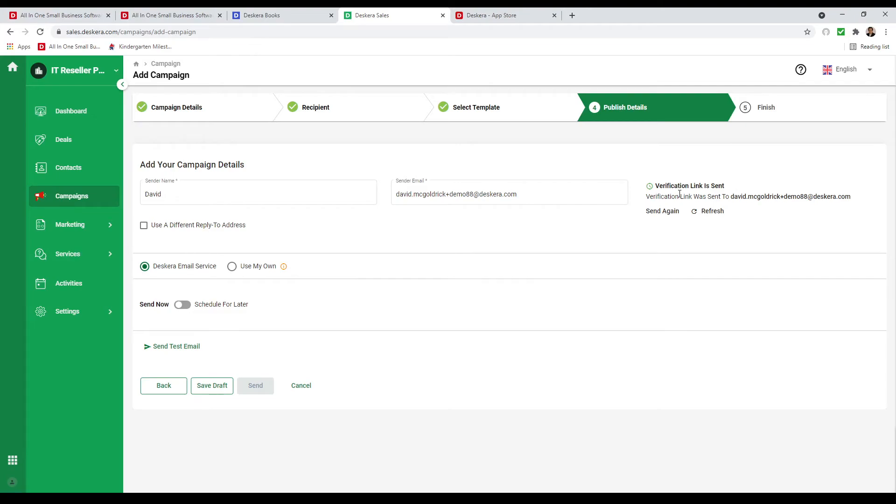
pyautogui.click(693, 218)
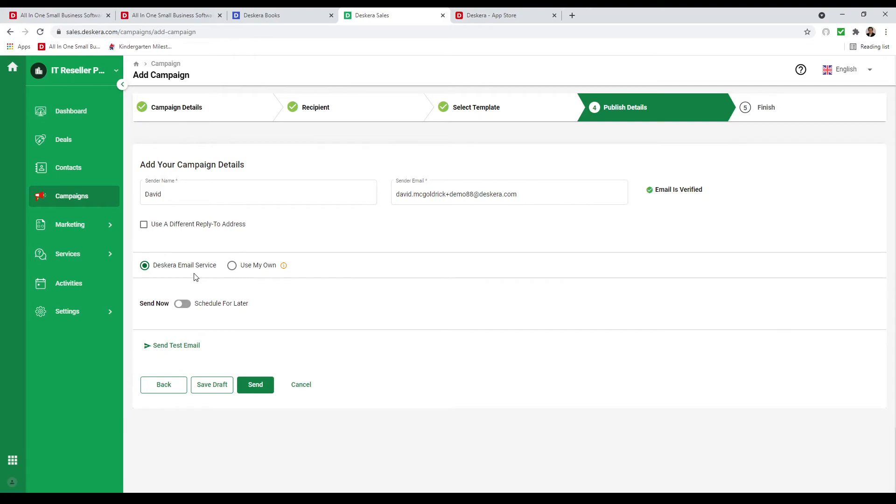
# Try the Use My Own option's Add Email form, then revert to Deskera Email Service.
pyautogui.click(231, 265)
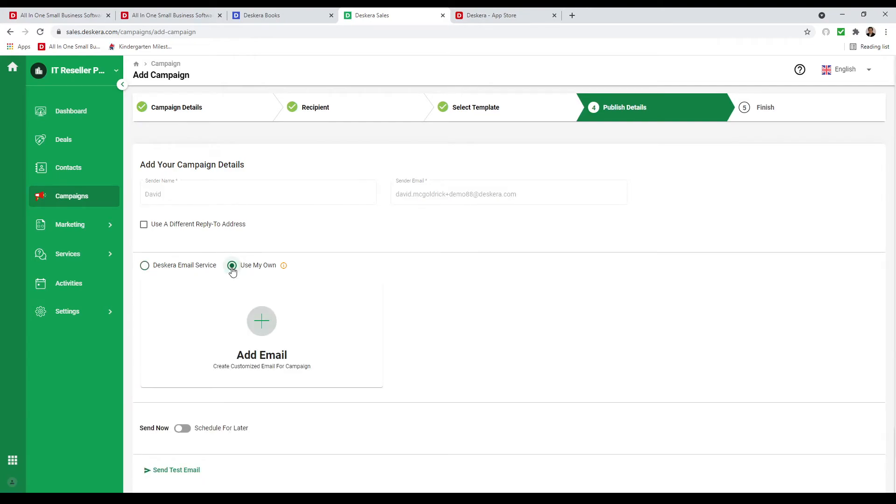
pyautogui.click(260, 322)
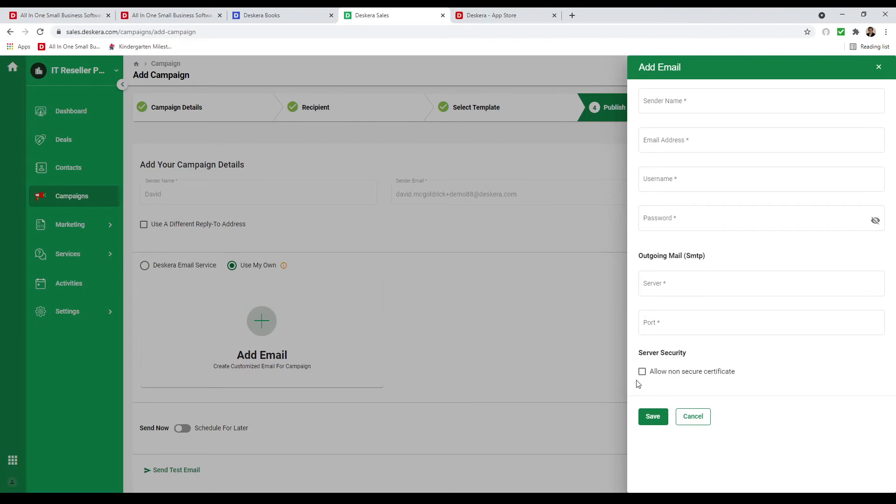
pyautogui.click(697, 419)
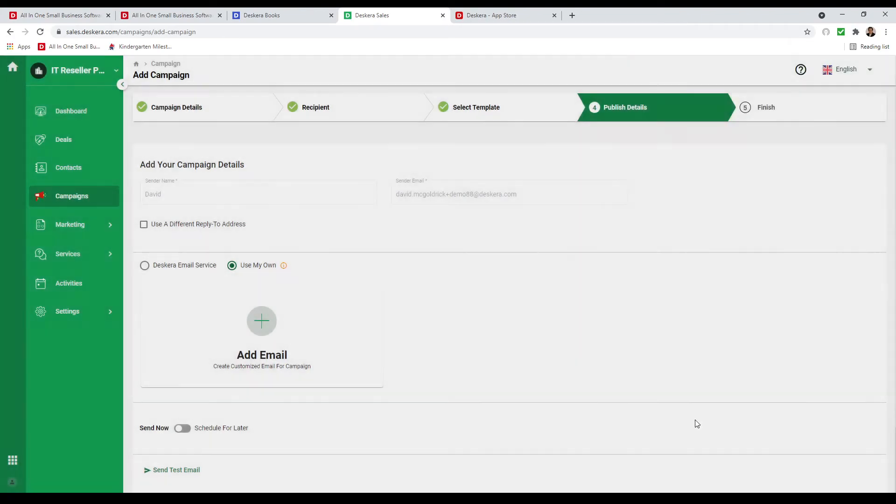
pyautogui.click(193, 271)
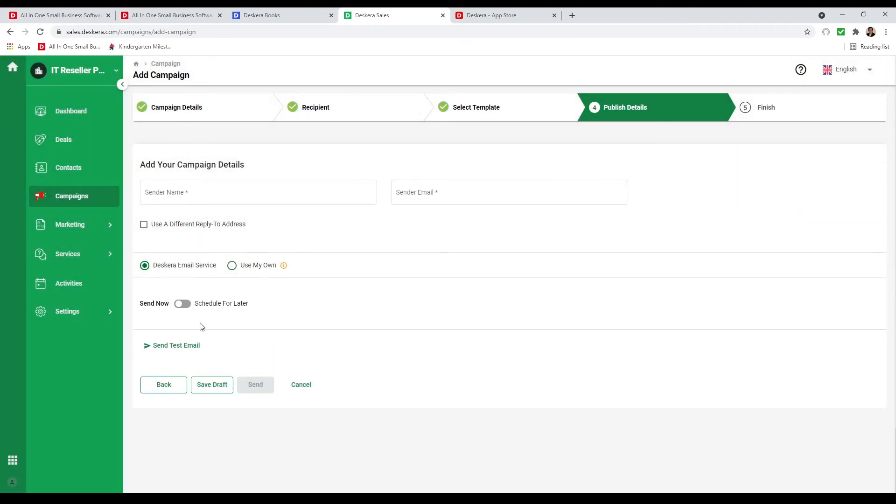
# Toggle Schedule For Later on and off, leaving the campaign set to send now.
pyautogui.click(182, 304)
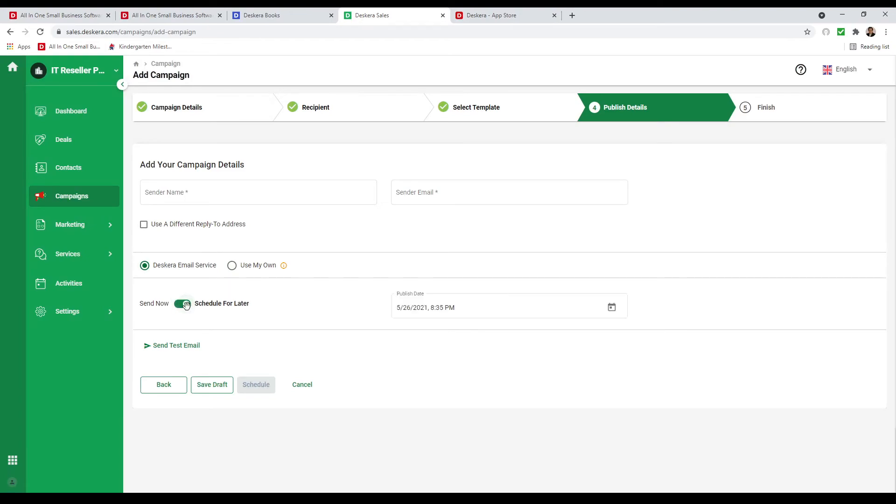
pyautogui.click(612, 307)
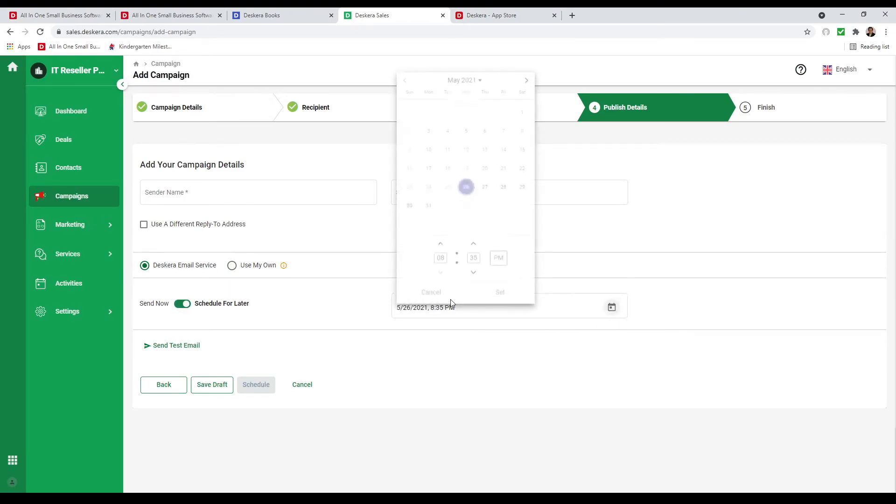
pyautogui.click(390, 372)
pyautogui.click(178, 307)
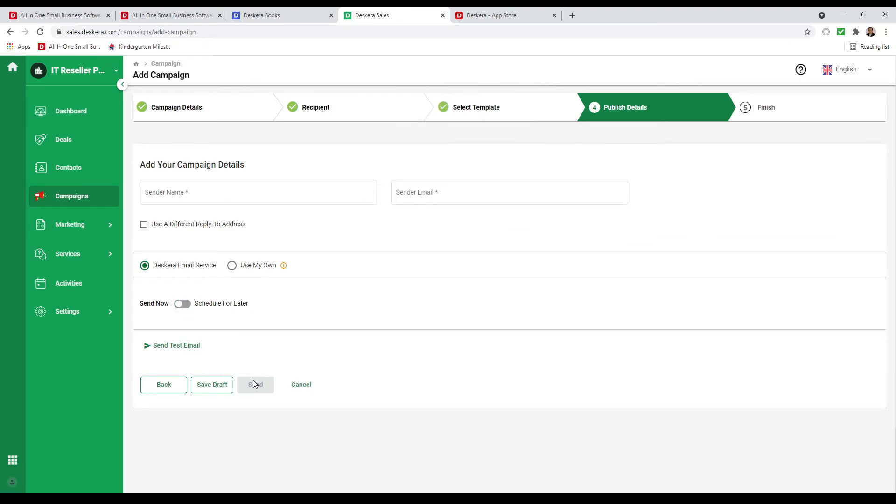
pyautogui.click(184, 306)
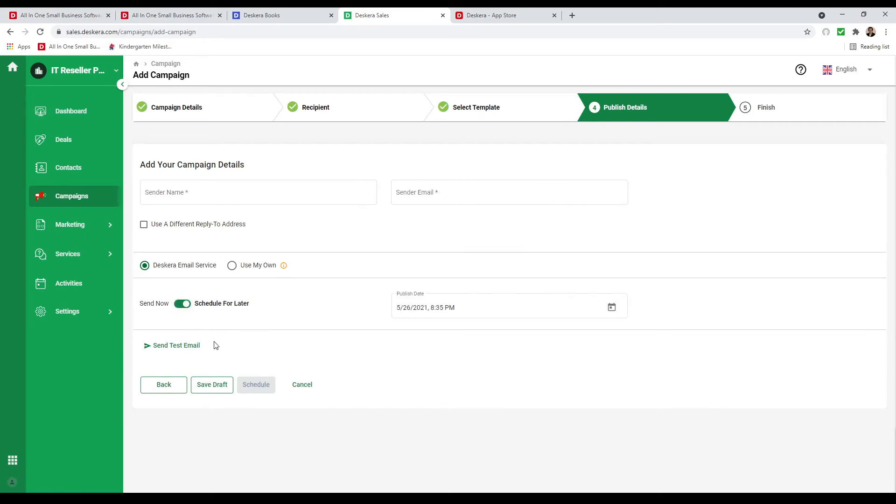
pyautogui.click(182, 304)
# Re-enter the sender name and suggested sender e-mail, send the campaign, and return to Campaigns.
pyautogui.click(193, 193)
pyautogui.write('David')
pyautogui.press('Tab')
pyautogui.write('david.')
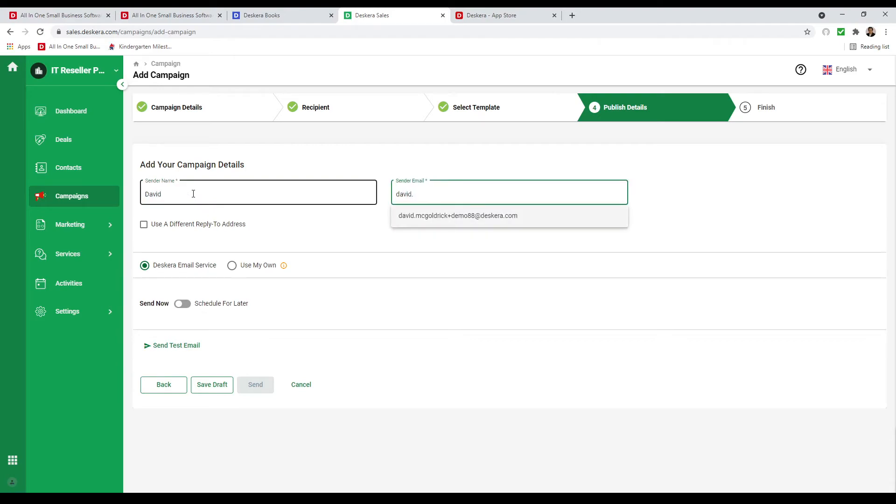
pyautogui.click(472, 225)
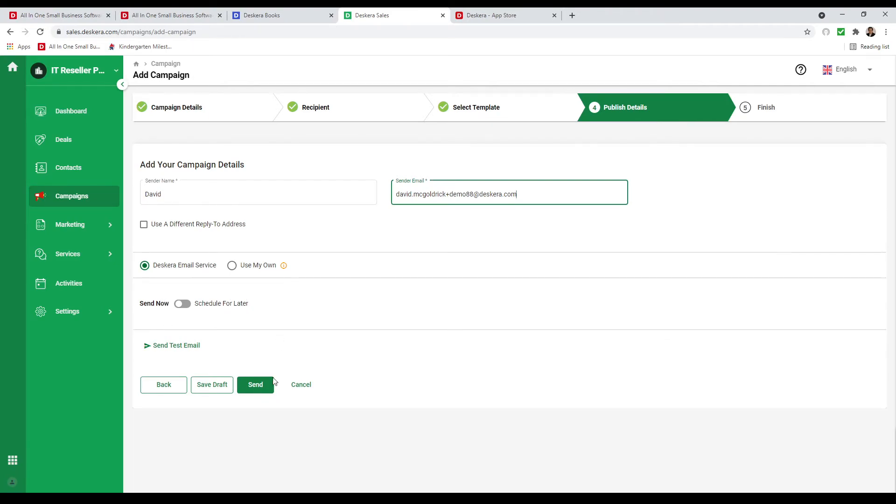
pyautogui.click(264, 388)
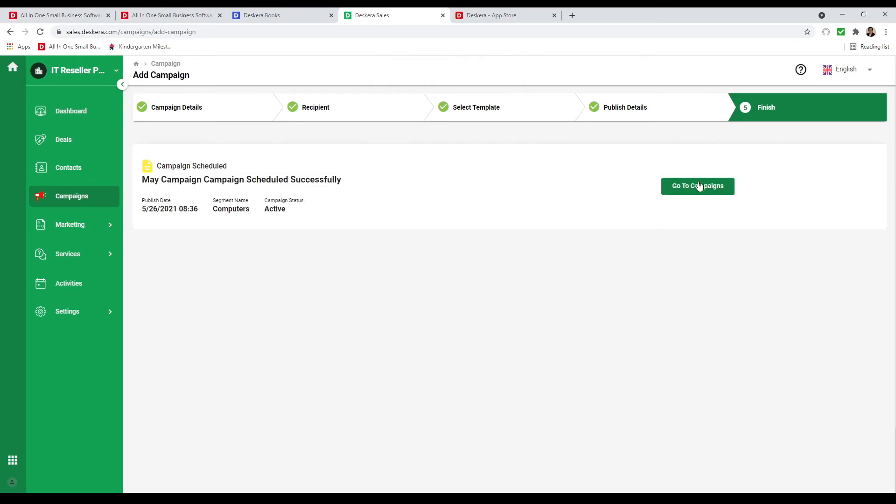
pyautogui.click(713, 192)
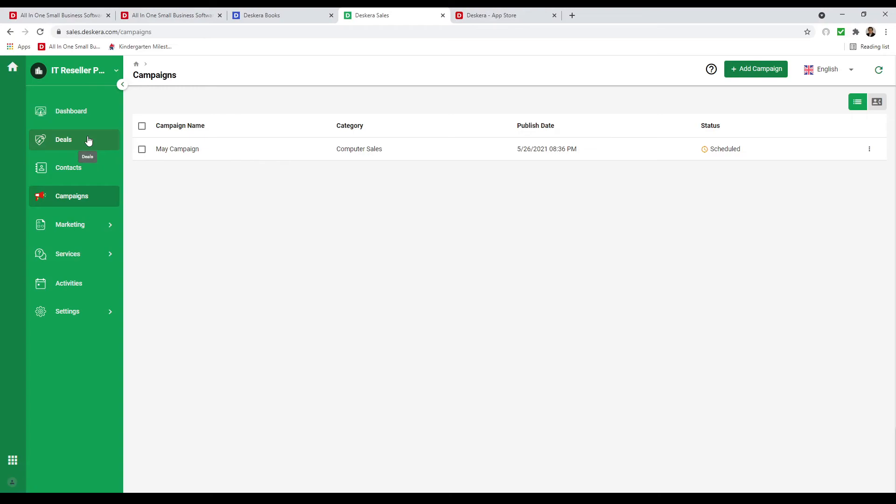
# Go via Dashboard to Campaigns and open May Campaign's Email Tracking Detail showing 3 sent.
pyautogui.click(88, 119)
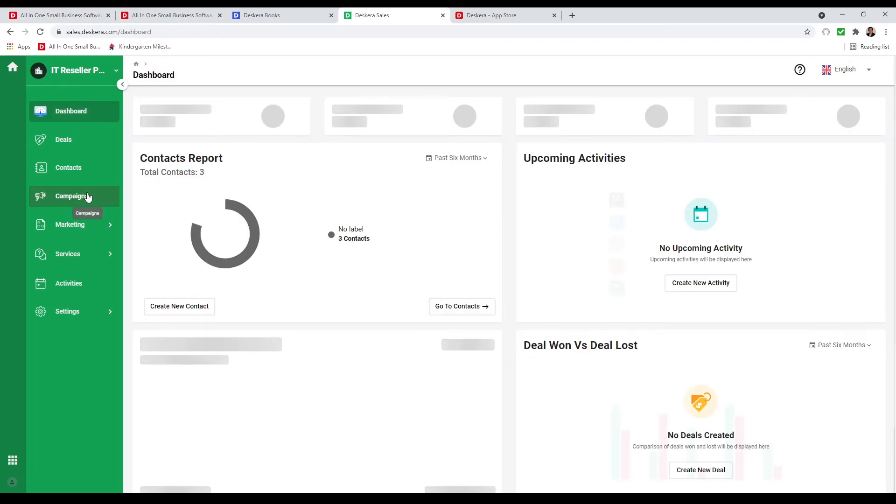
pyautogui.click(88, 197)
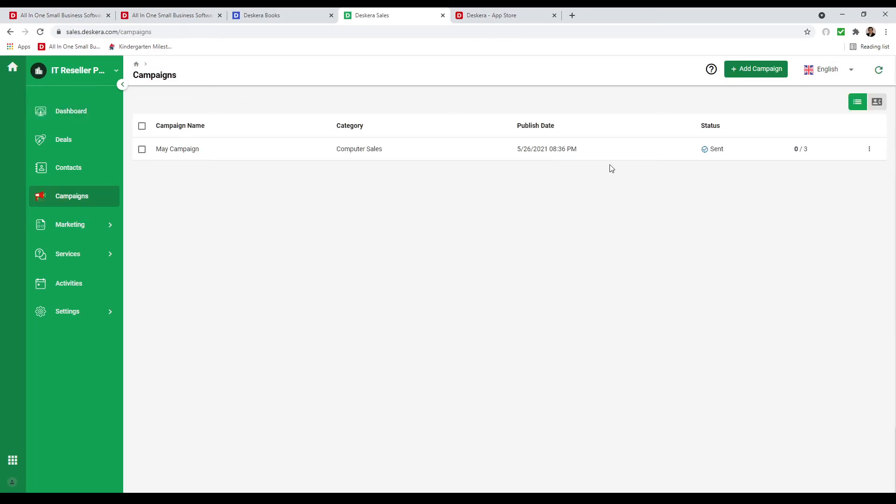
pyautogui.click(725, 150)
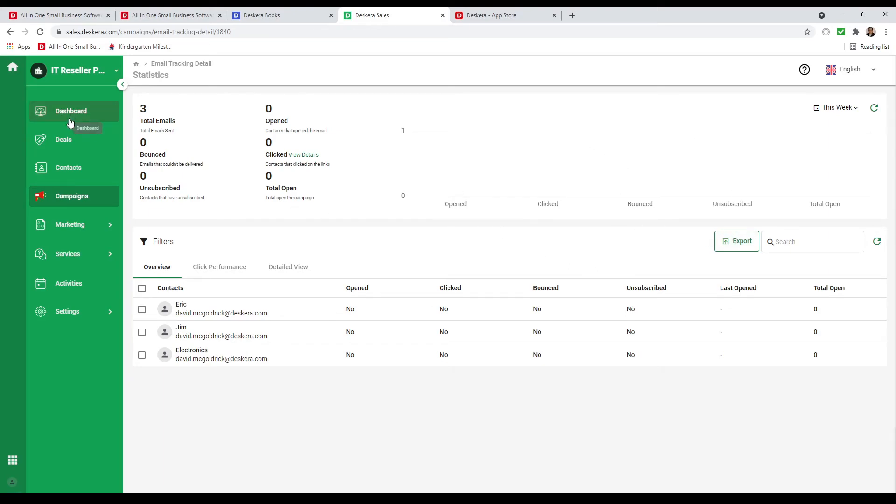
# Create a new pipeline named 'New Pipeline' and add three extra stages.
pyautogui.click(66, 140)
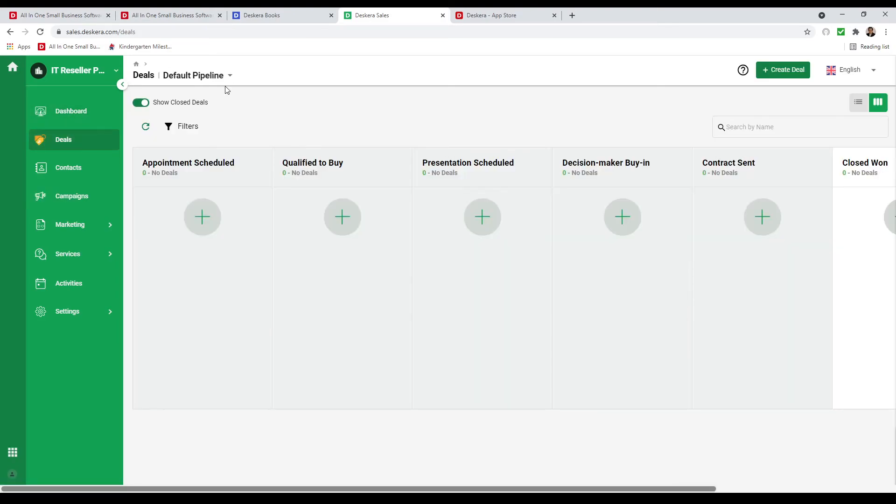
pyautogui.click(226, 83)
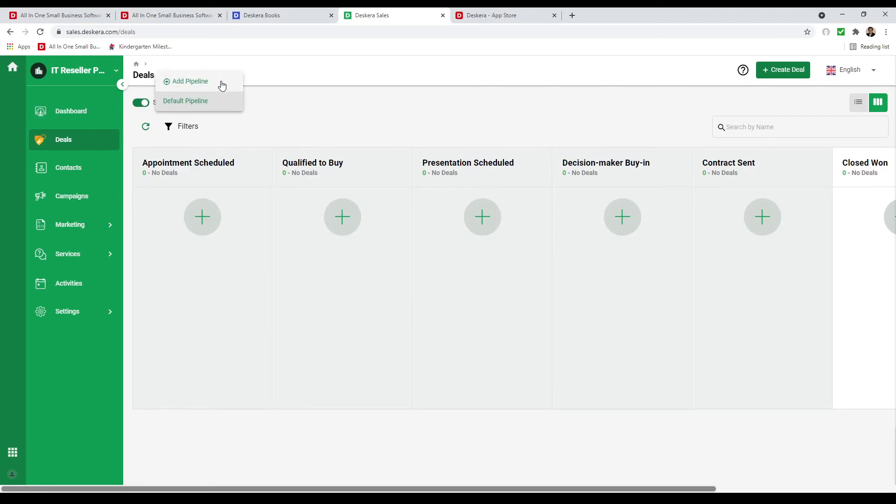
pyautogui.click(220, 80)
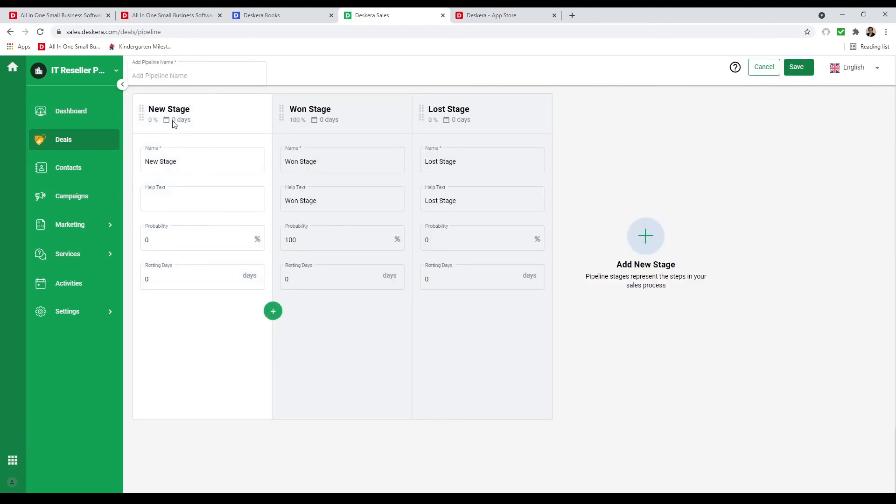
pyautogui.click(169, 73)
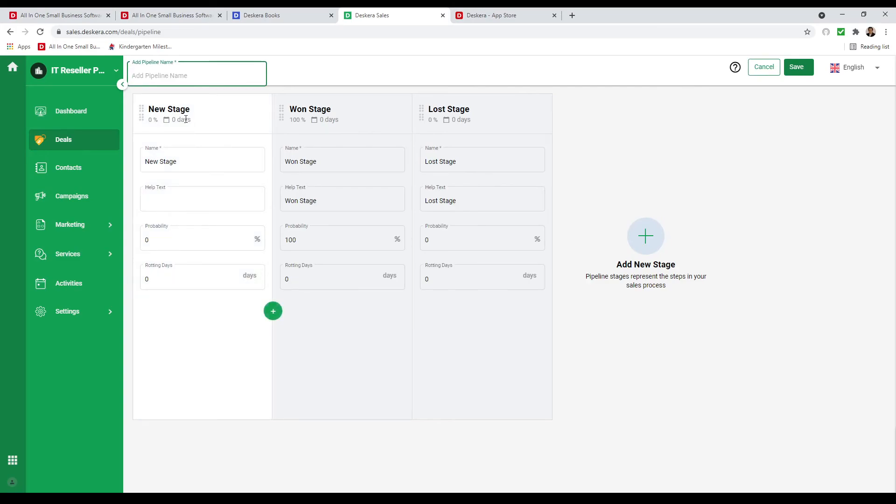
pyautogui.click(273, 311)
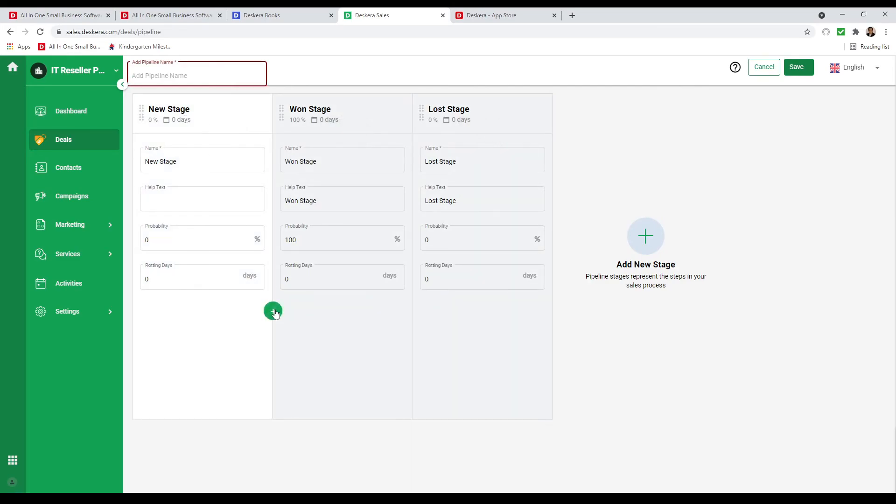
pyautogui.click(273, 311)
pyautogui.click(273, 311)
pyautogui.click(170, 74)
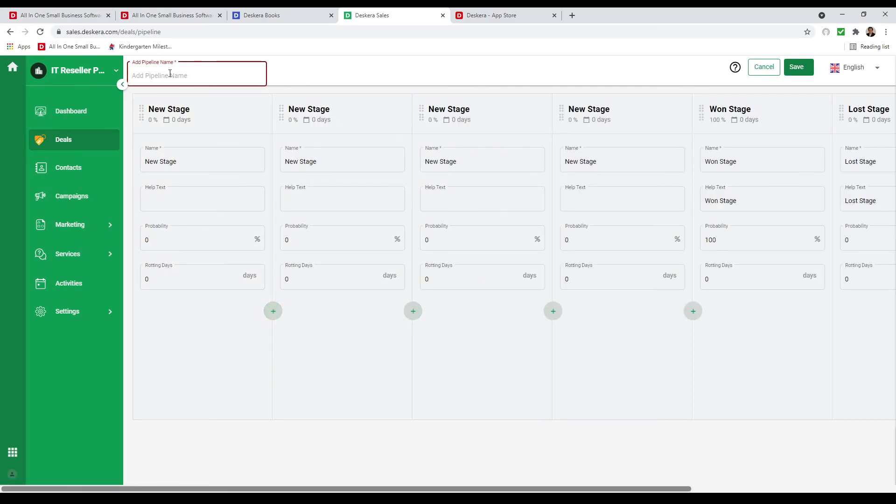
pyautogui.write('Ne')
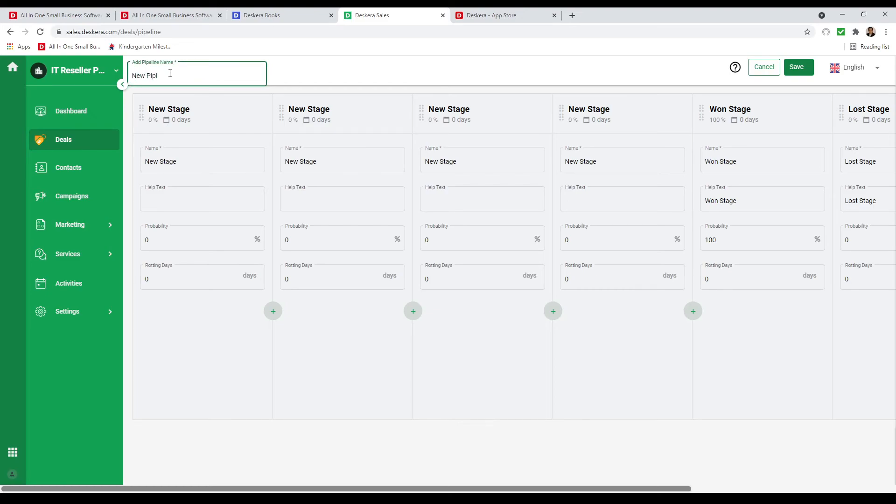
pyautogui.write('w Pipel')
pyautogui.press('BackSpace')
pyautogui.write('el')
# Rename the four stages New Stage 1 to New Stage 4 and save the pipeline.
pyautogui.click(196, 161)
pyautogui.moveTo(187, 160)
pyautogui.mouseDown()
pyautogui.moveTo(146, 159)
pyautogui.moveTo(183, 160)
pyautogui.mouseUp()
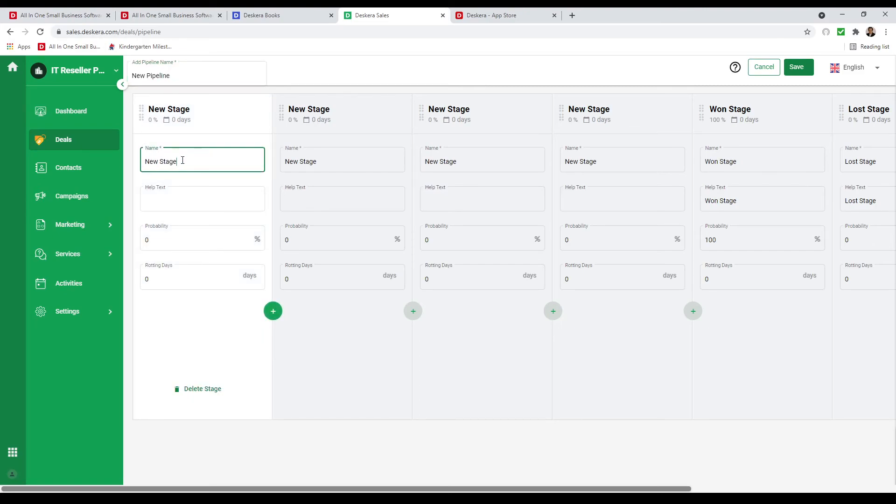
pyautogui.write('1')
pyautogui.click(329, 161)
pyautogui.write('2')
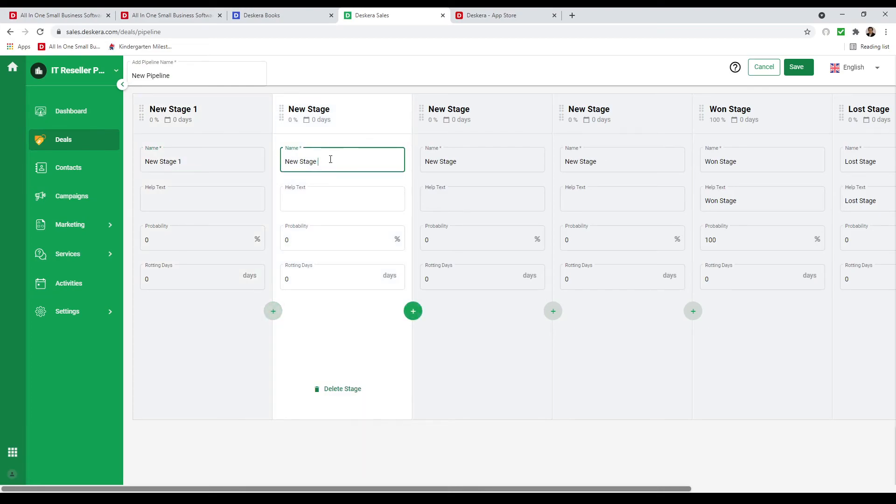
pyautogui.click(461, 160)
pyautogui.write('3')
pyautogui.click(611, 164)
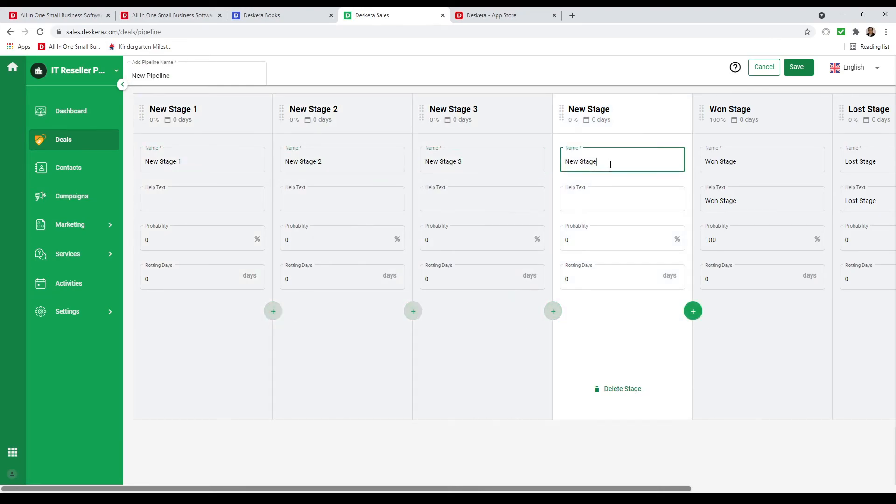
pyautogui.write('4')
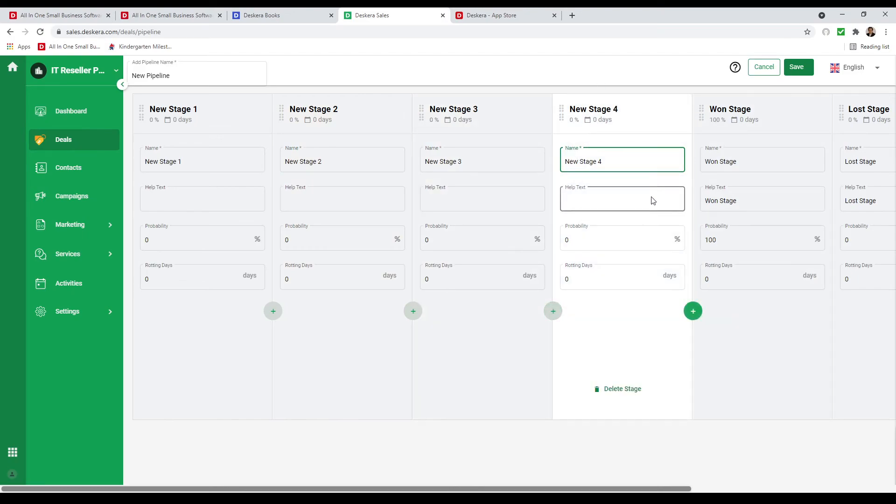
pyautogui.click(798, 68)
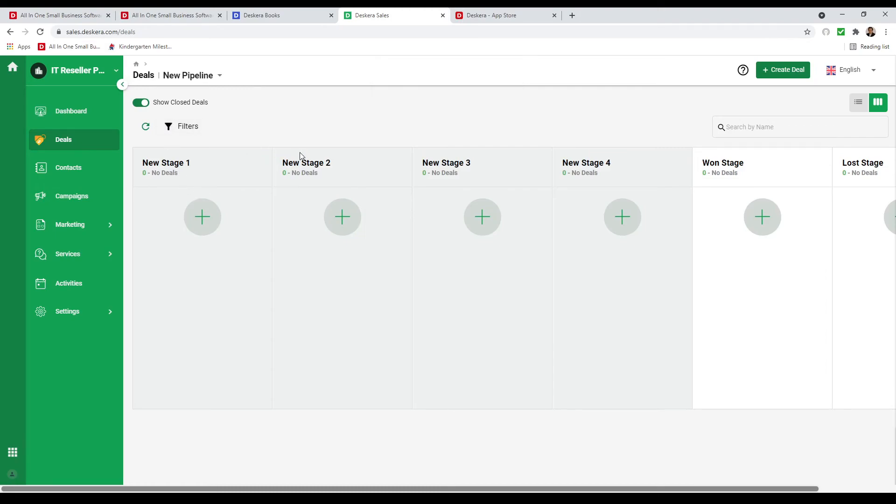
# Edit New Pipeline so New Stage 2 has a 20% probability, then update it.
pyautogui.click(210, 78)
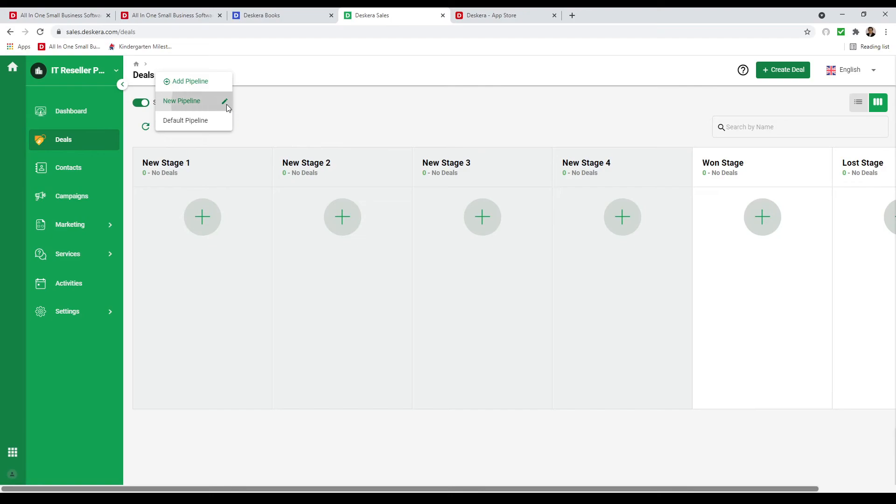
pyautogui.click(226, 104)
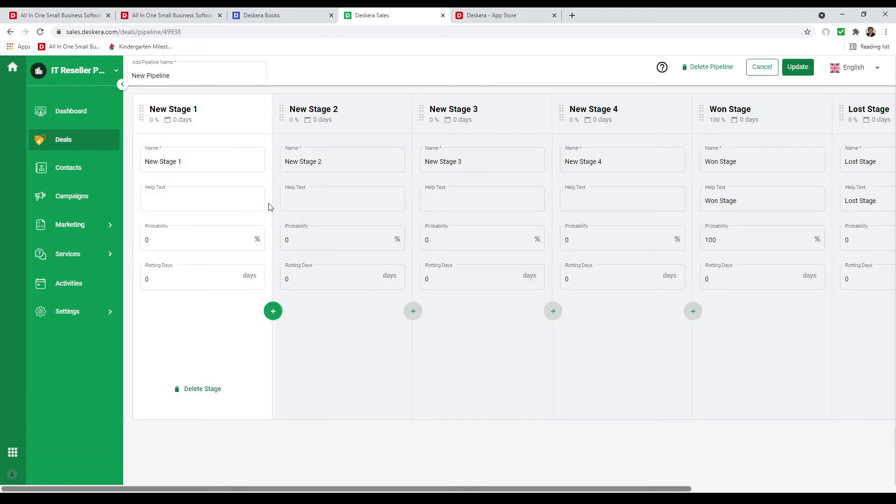
pyautogui.click(175, 238)
pyautogui.click(337, 236)
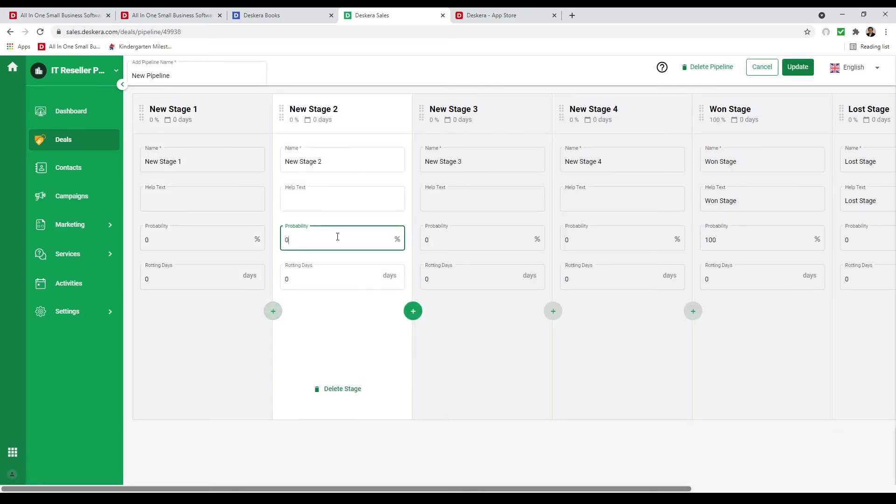
pyautogui.write('20')
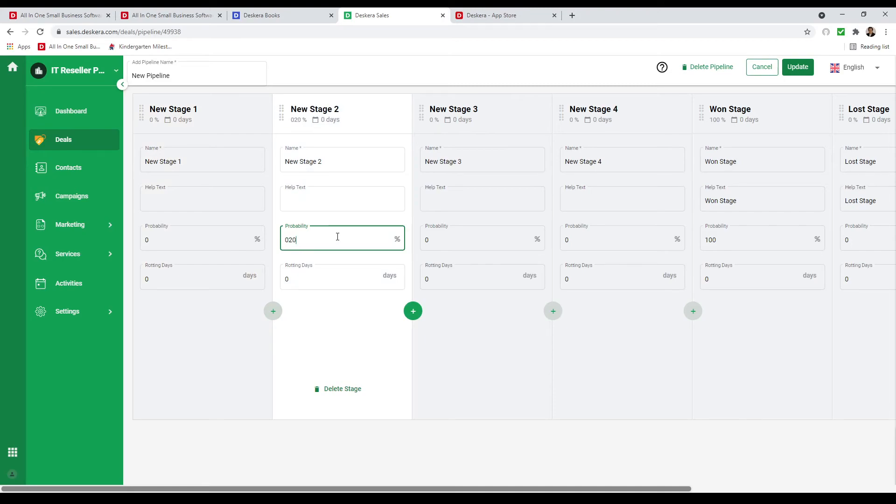
pyautogui.press('BackSpace')
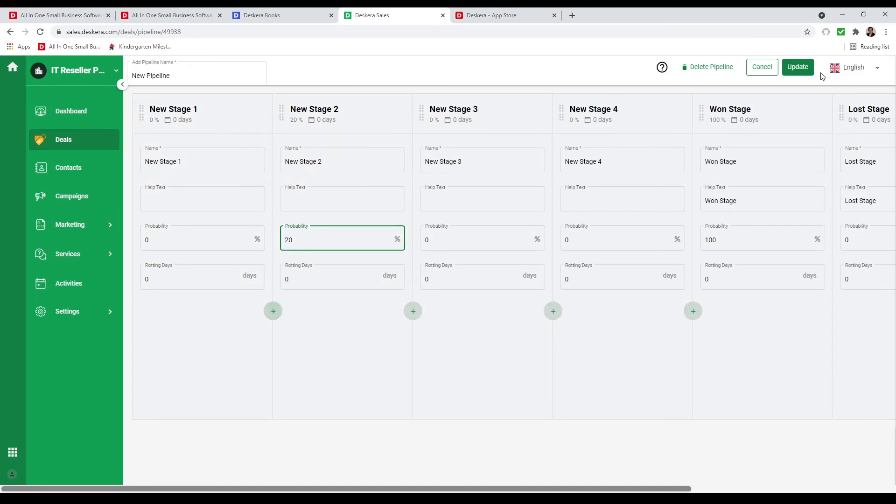
pyautogui.click(797, 67)
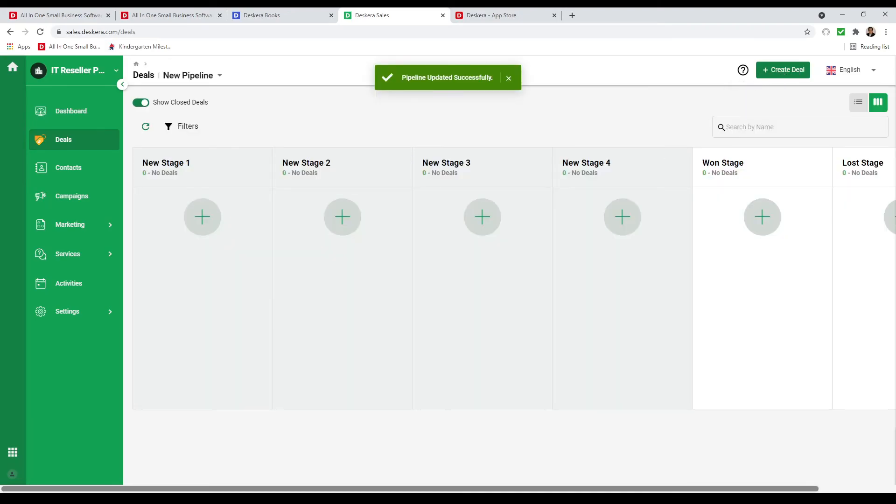
# Switch to Deskera People and set the company country to United States of America.
pyautogui.click(12, 452)
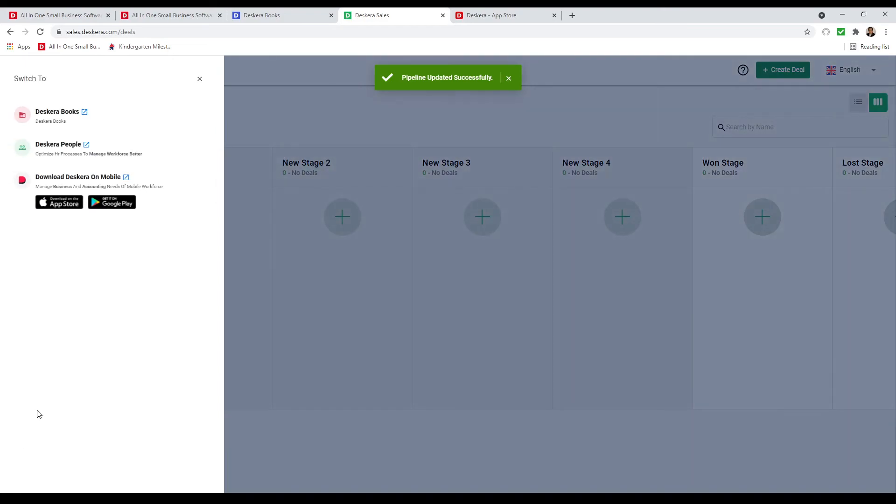
pyautogui.click(59, 147)
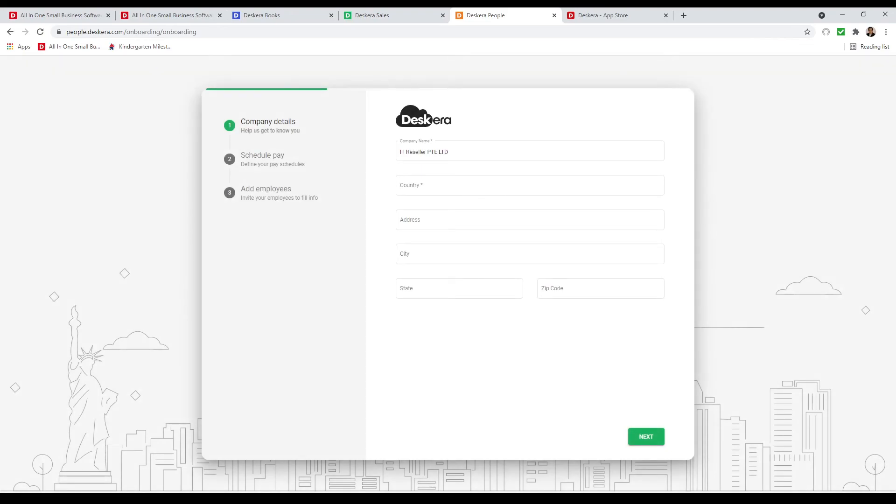
pyautogui.click(414, 186)
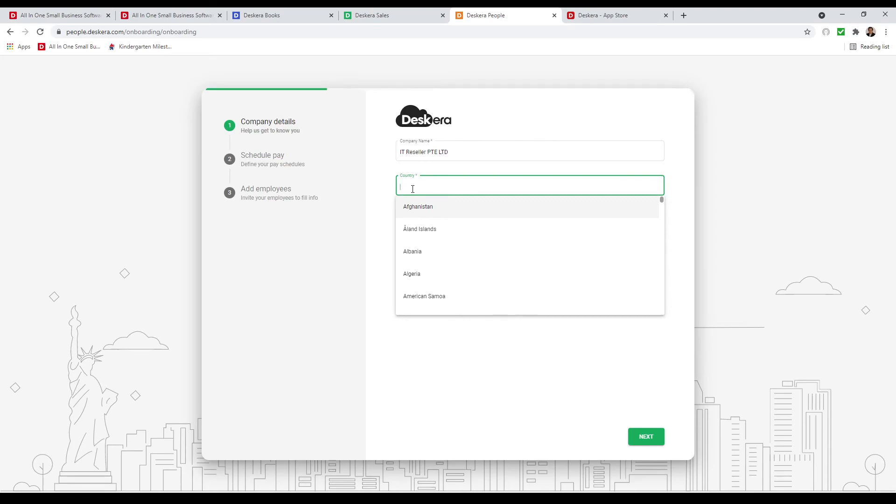
pyautogui.click(421, 206)
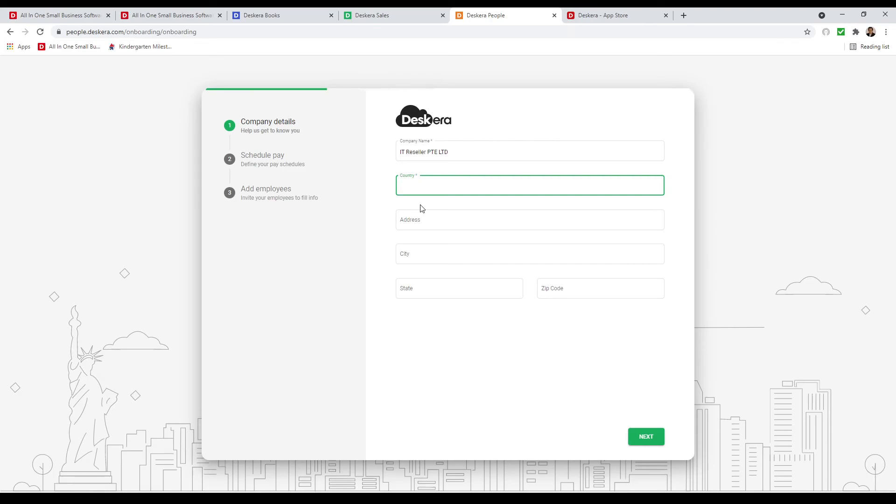
pyautogui.click(421, 205)
pyautogui.click(412, 184)
pyautogui.write('un')
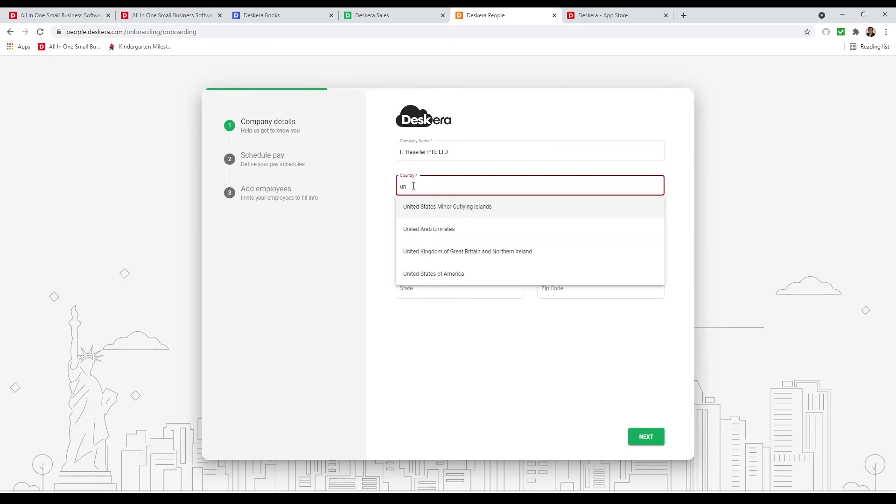
pyautogui.click(432, 273)
# Fill the company address from the suggested address and submit the company details.
pyautogui.click(416, 219)
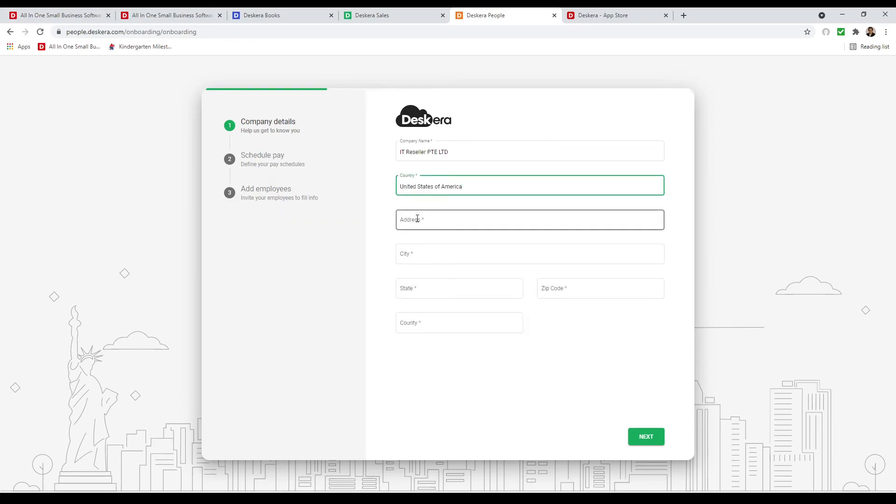
pyautogui.write('37 Rb')
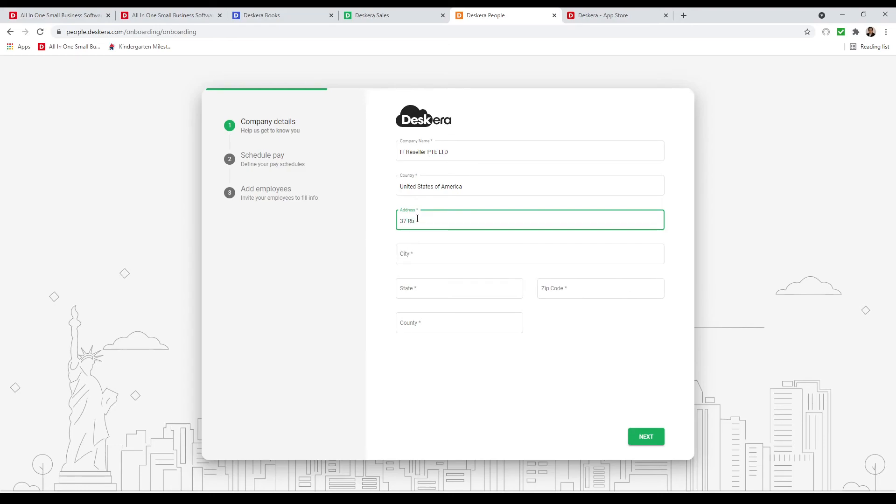
pyautogui.press('BackSpace')
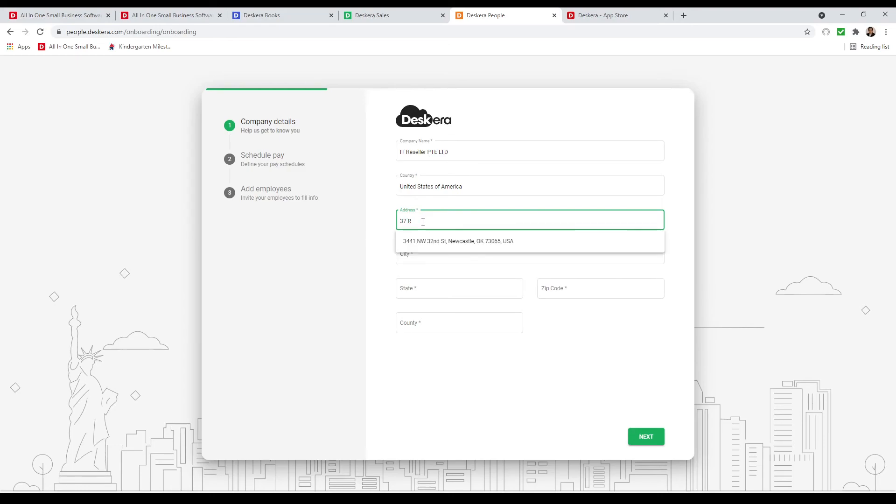
pyautogui.click(430, 241)
pyautogui.click(644, 441)
pyautogui.click(438, 150)
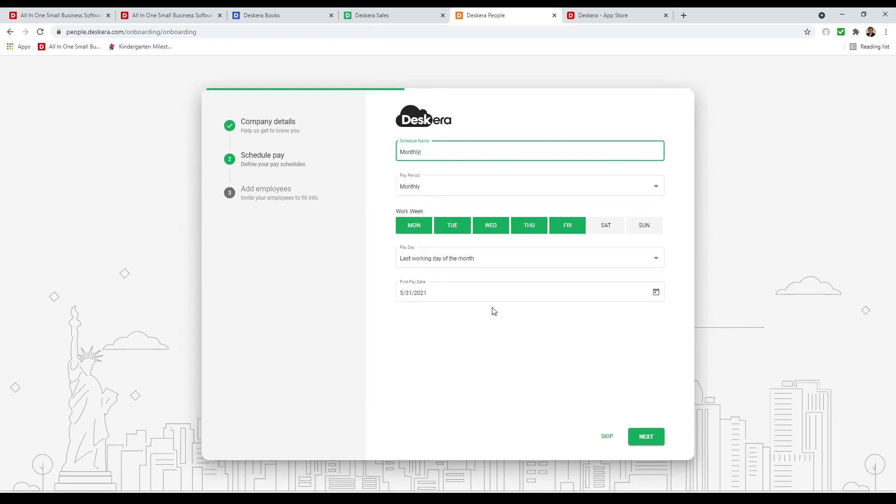
# Save the pay schedule named Monthly with a Monthly pay period.
pyautogui.click(656, 437)
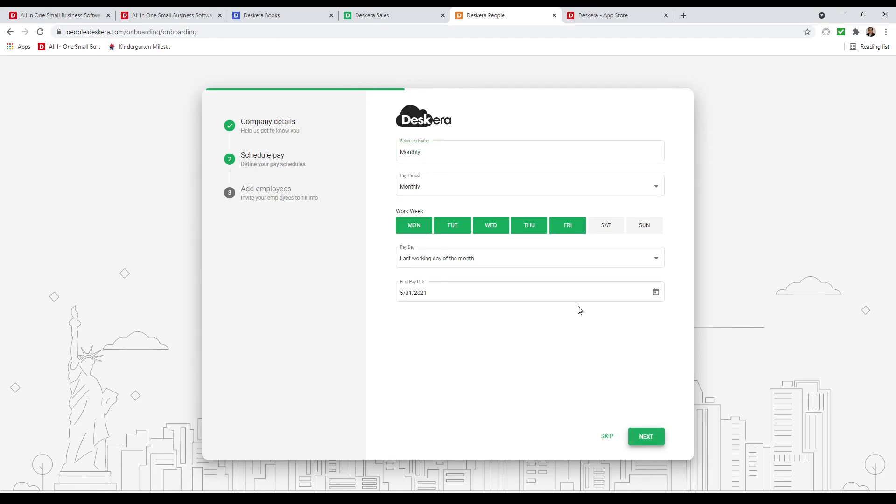
pyautogui.click(604, 188)
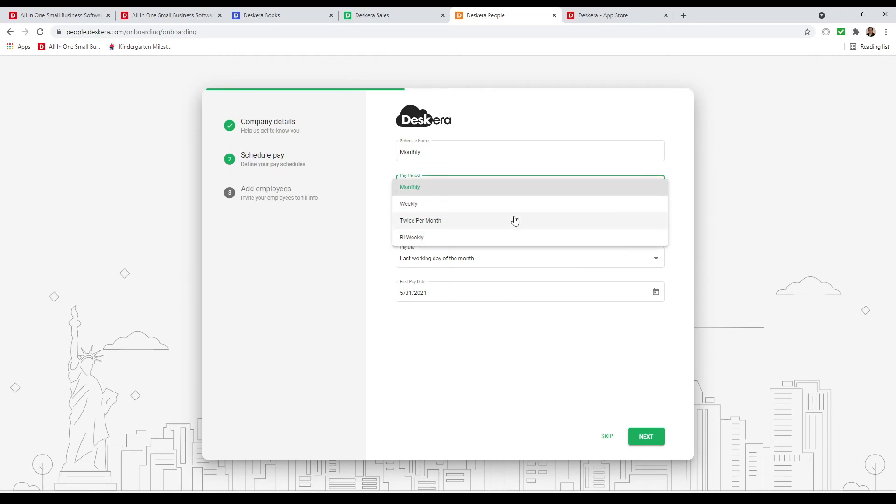
pyautogui.click(647, 438)
pyautogui.click(647, 438)
# Enter the first employee's name, e-mail address, and a 1000 Per Month salary.
pyautogui.click(436, 209)
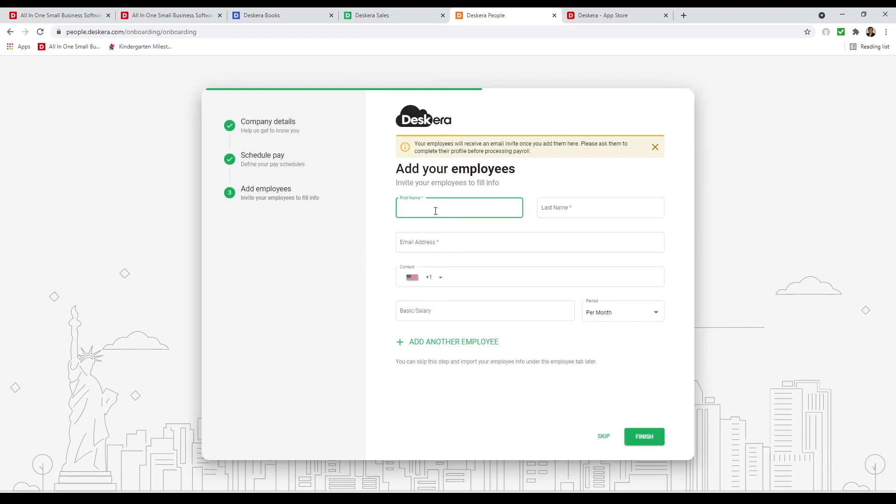
pyautogui.press('Tab')
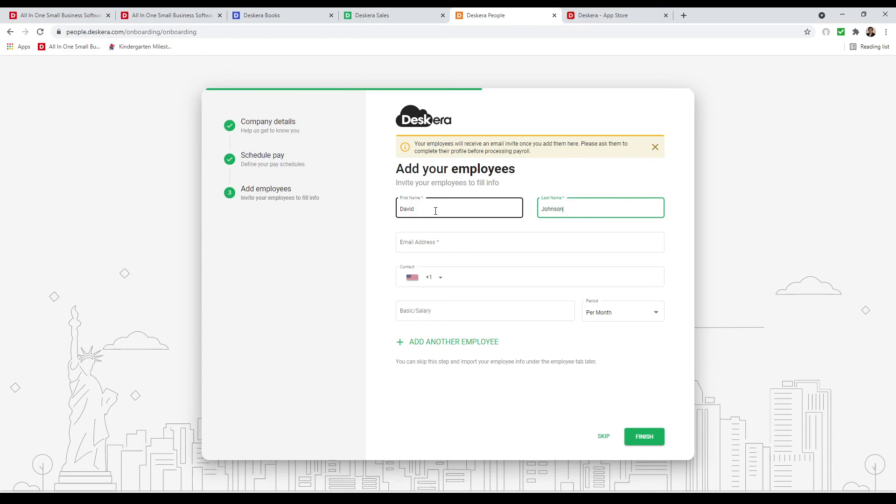
pyautogui.click(437, 248)
pyautogui.write('d')
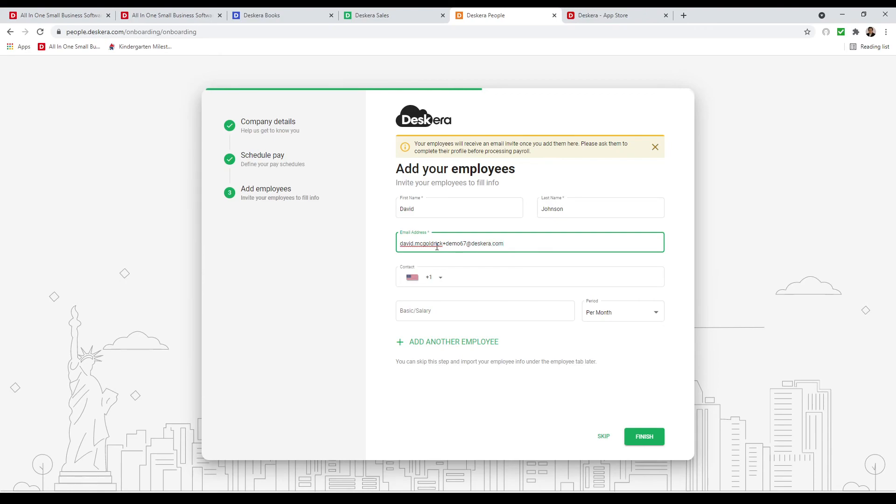
pyautogui.click(489, 313)
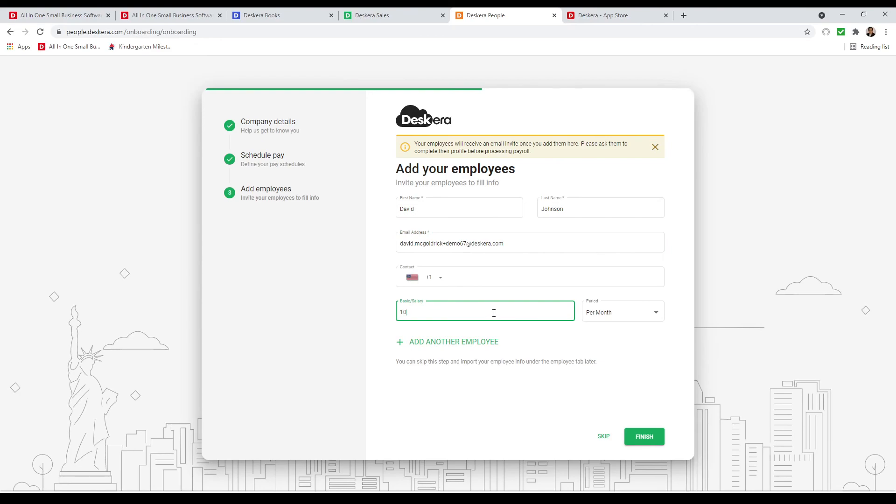
pyautogui.write('1000')
pyautogui.click(634, 312)
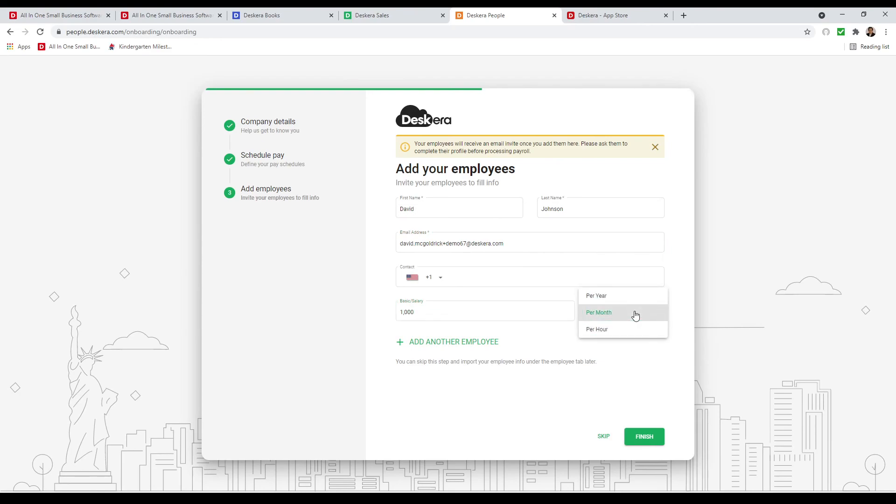
pyautogui.click(616, 371)
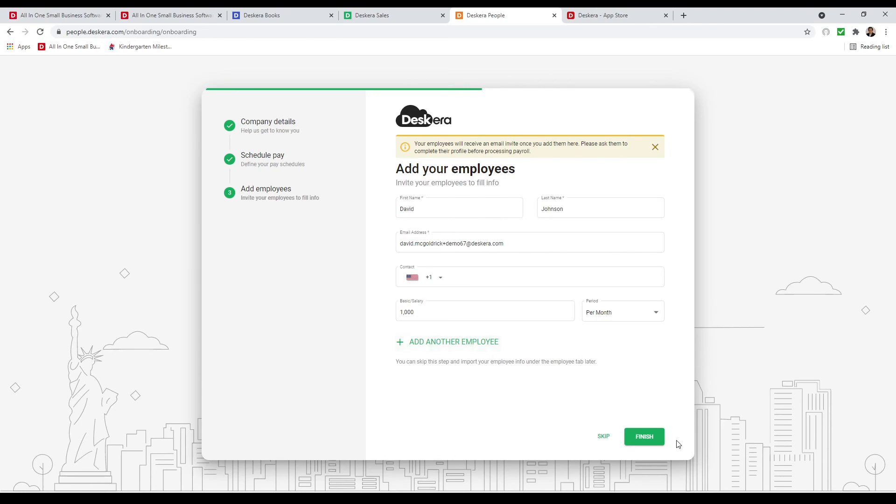
# Finish onboarding, then review the Employee List, Pay Schedules, and the empty Payruns page.
pyautogui.click(645, 438)
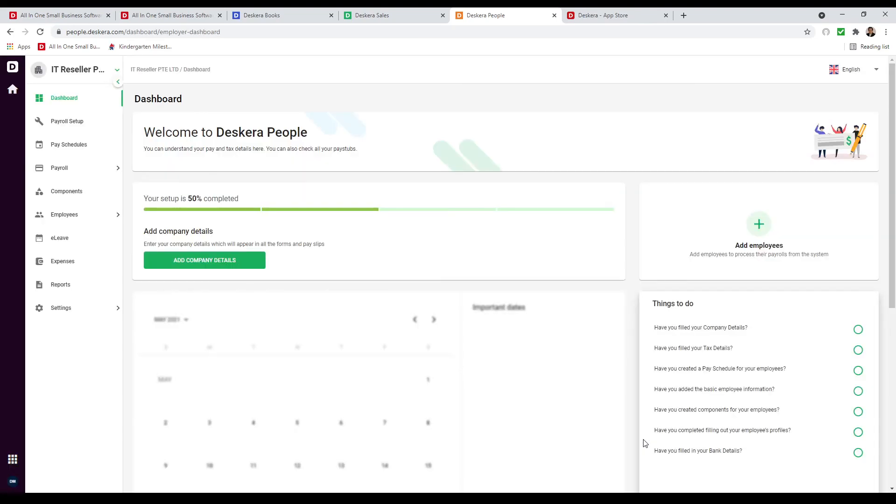
pyautogui.click(80, 217)
pyautogui.click(80, 238)
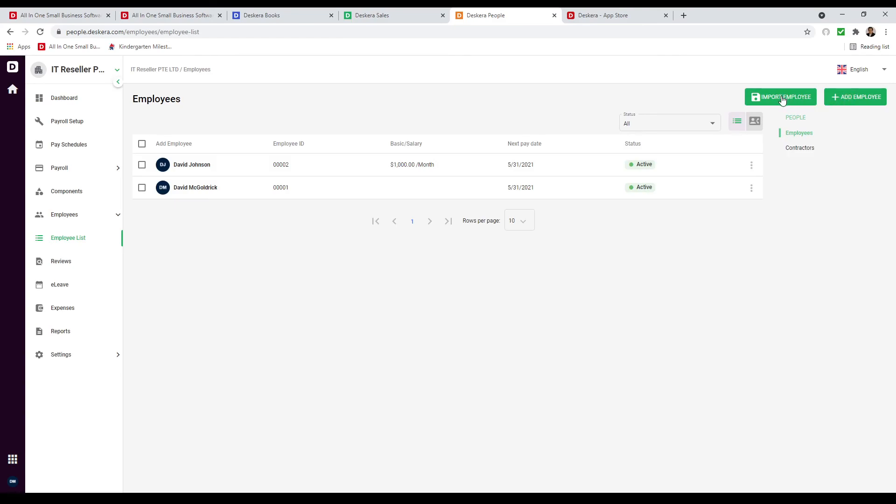
pyautogui.click(83, 148)
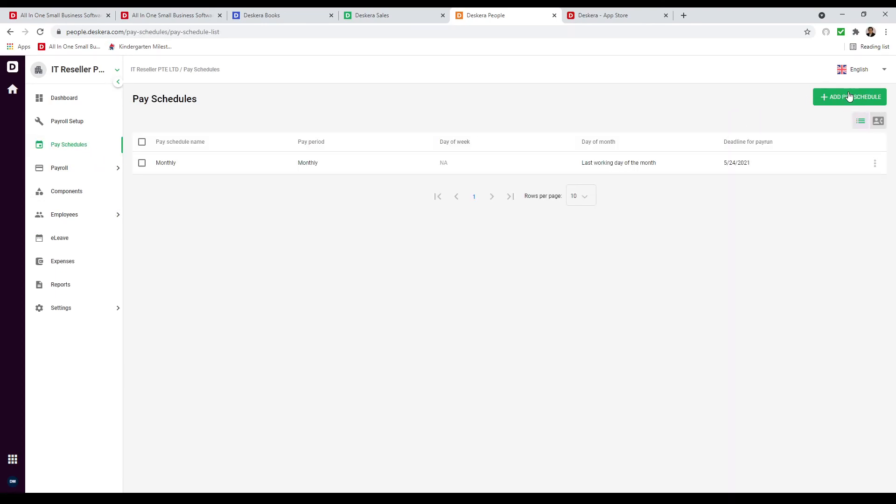
pyautogui.click(100, 168)
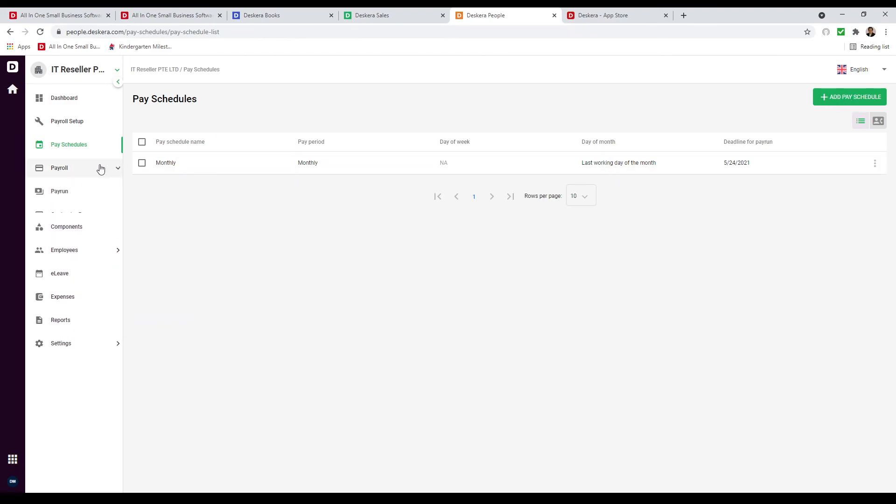
pyautogui.click(98, 193)
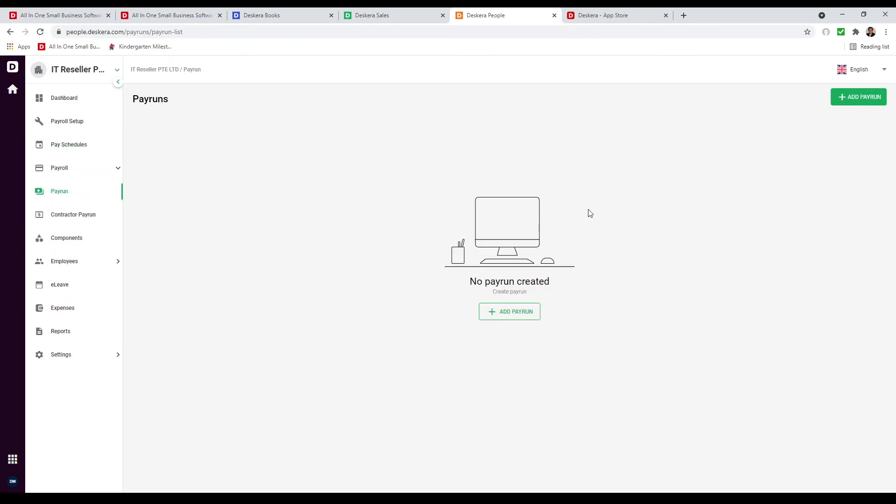
pyautogui.click(87, 352)
# Open Company Settings and go to Performance to see the 3-month appraisal cycle and assessment questions.
pyautogui.click(89, 384)
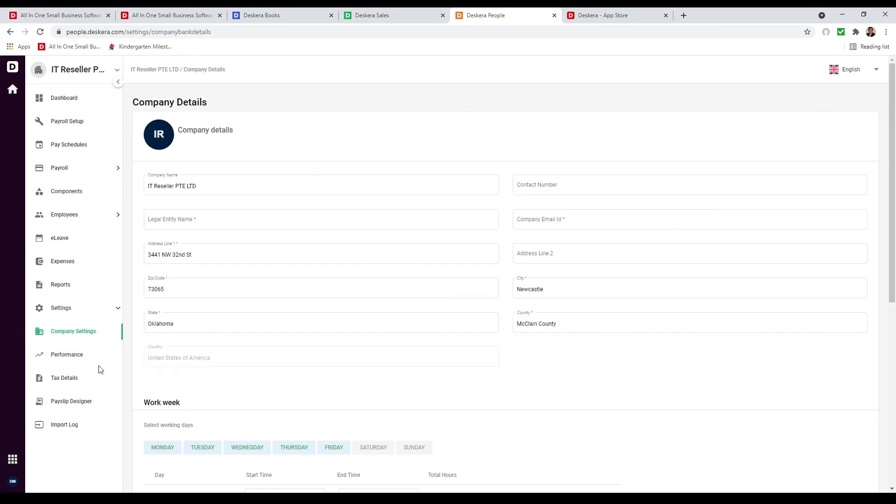
pyautogui.scroll(-5, 366, 362)
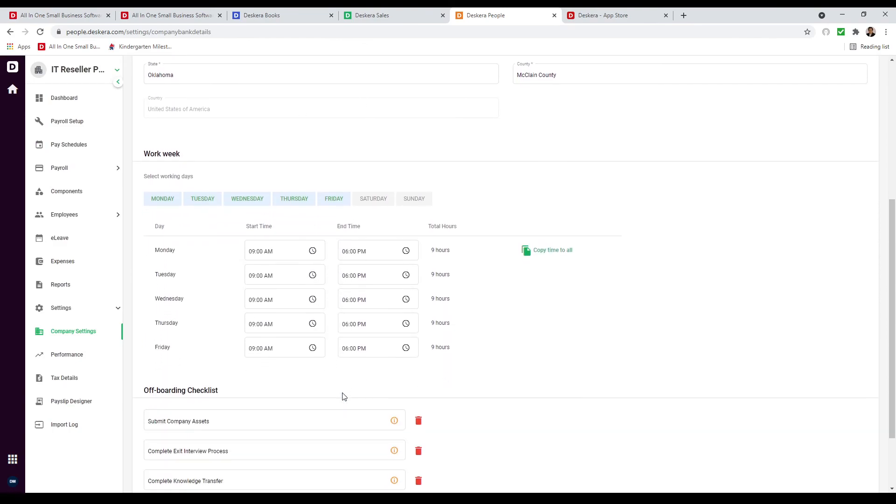
pyautogui.scroll(-2, 340, 395)
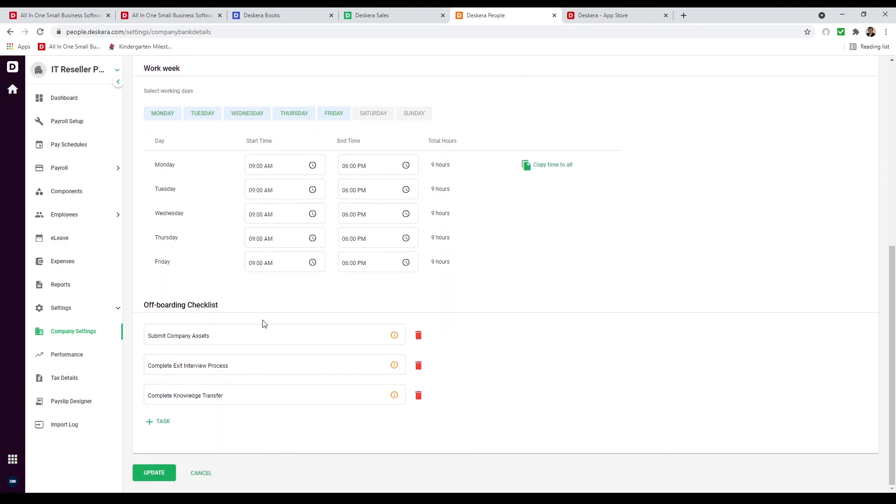
pyautogui.click(67, 357)
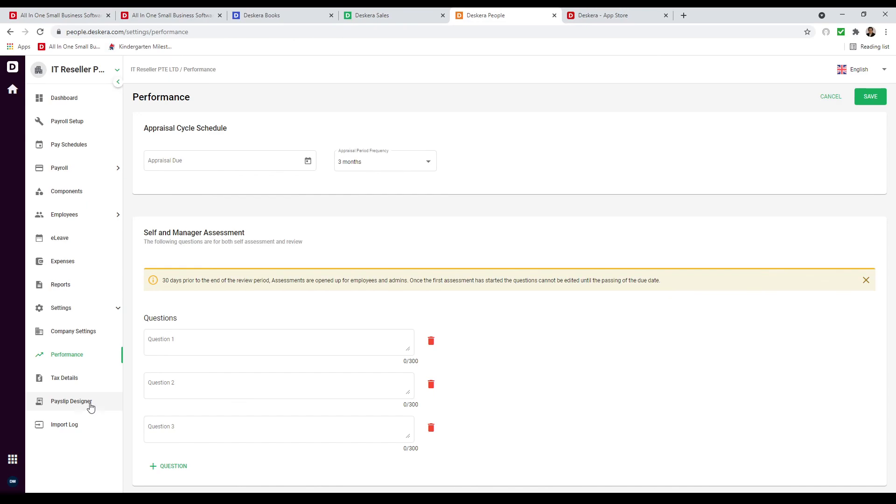
# Open eLeave and start a new leave type under Settings > Leave Management.
pyautogui.click(96, 243)
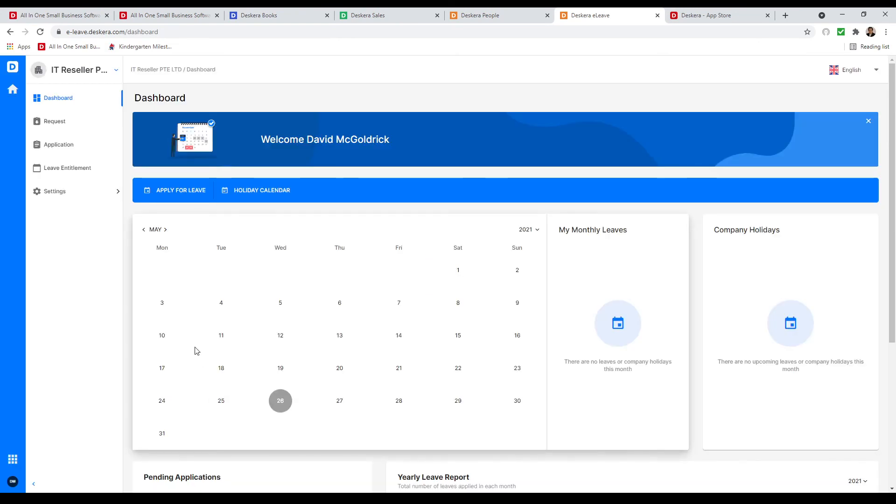
pyautogui.click(86, 195)
pyautogui.click(92, 213)
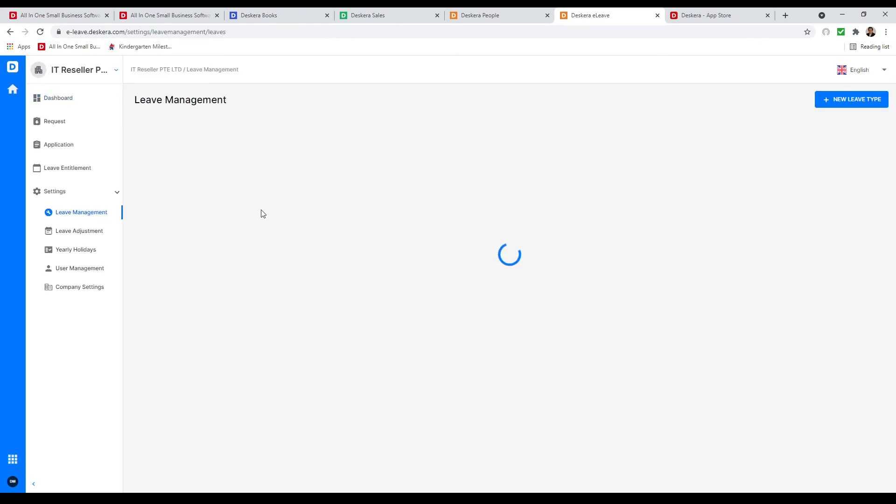
pyautogui.click(857, 99)
# Name the leave type 'Annual Leave' with 10 days per year and carry-forward capped at 20.
pyautogui.click(202, 152)
pyautogui.write('Annual Leave')
pyautogui.click(196, 189)
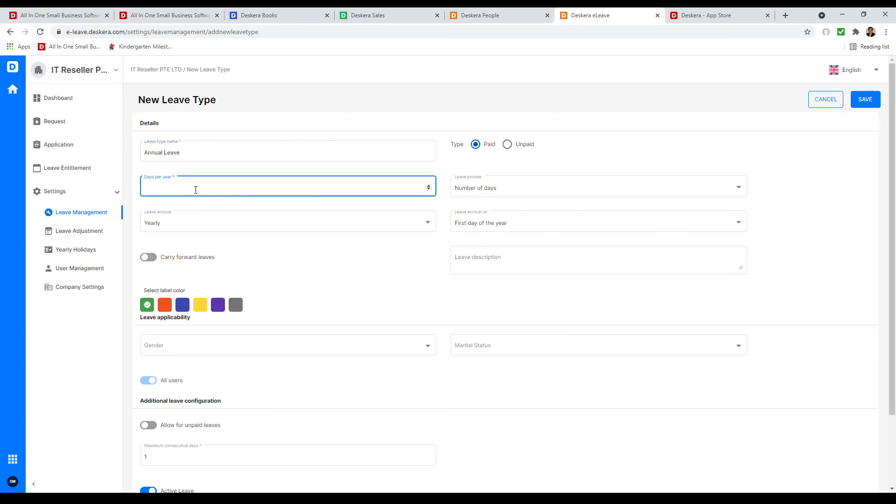
pyautogui.write('10')
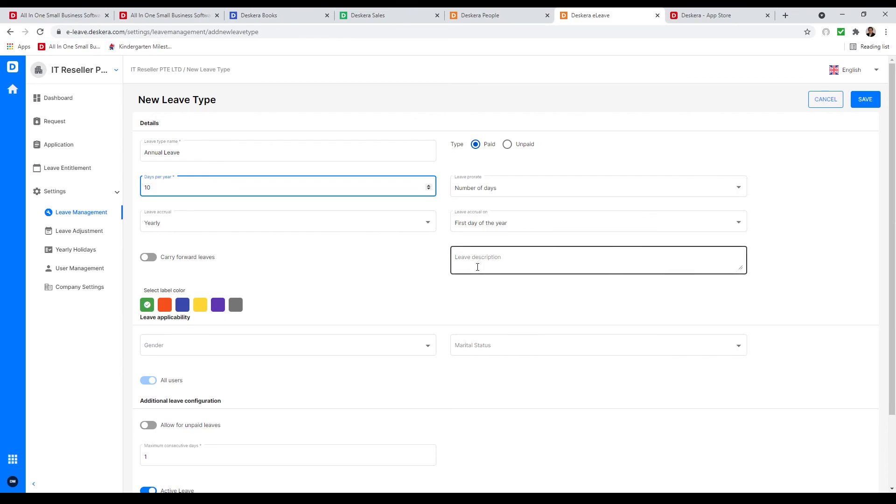
pyautogui.click(150, 257)
pyautogui.click(199, 293)
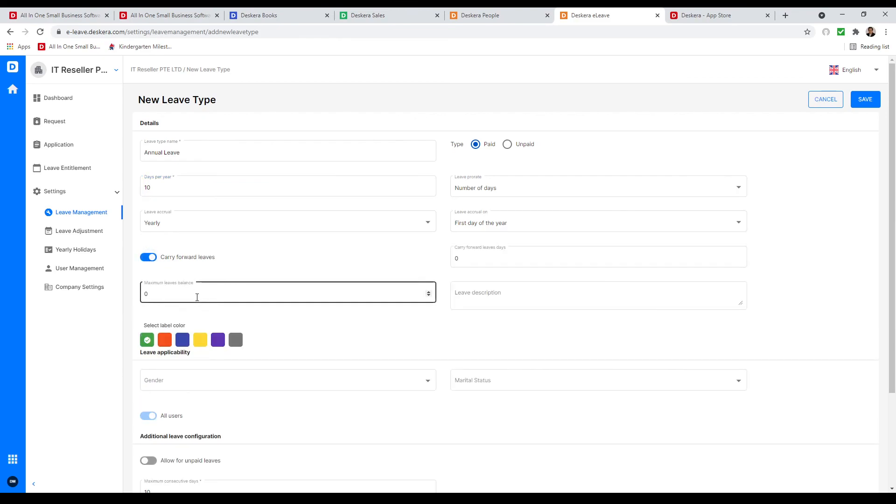
pyautogui.press('BackSpace')
pyautogui.write('2')
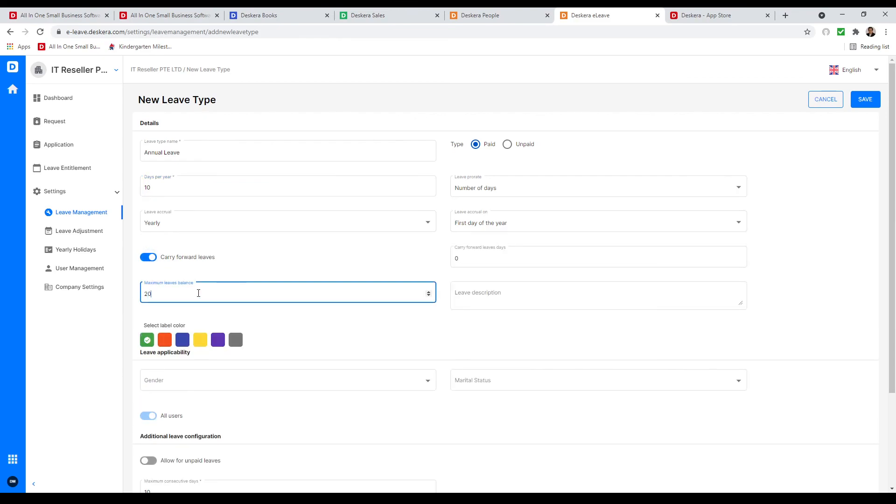
# Apply it to all genders, enable years-of-service entitlement with value 1, and view Leave Adjustment.
pyautogui.click(189, 381)
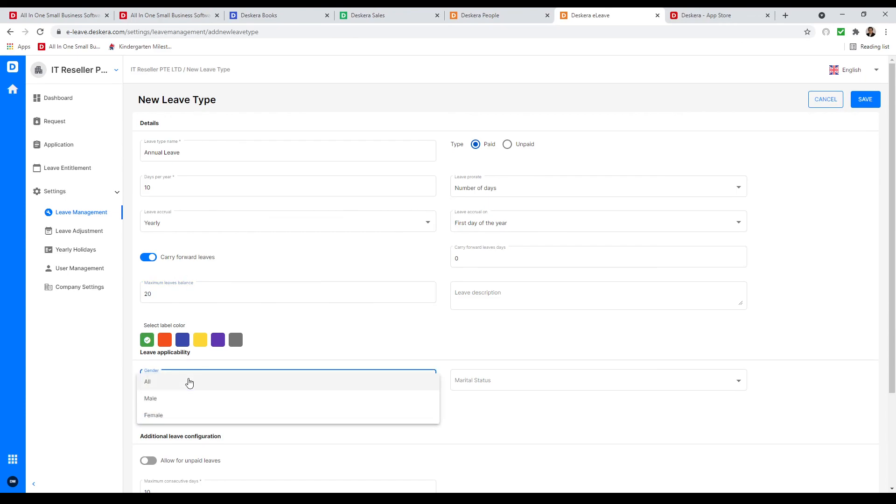
pyautogui.click(189, 383)
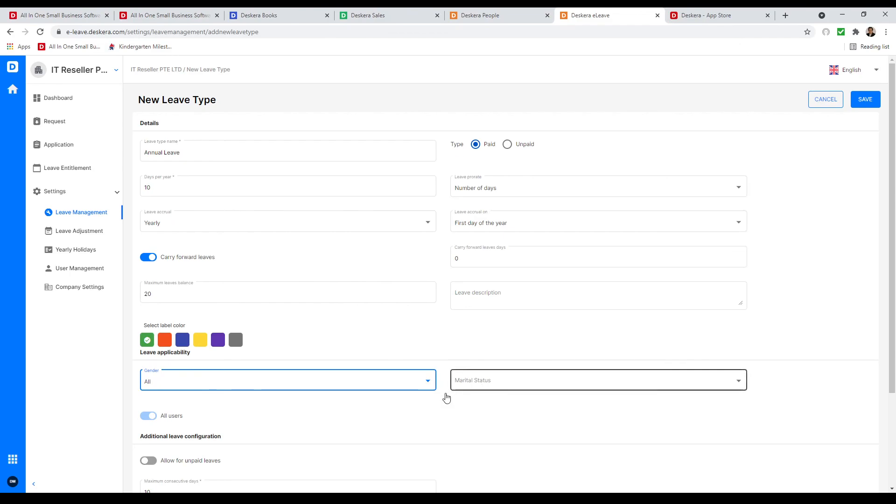
pyautogui.scroll(-3, 320, 424)
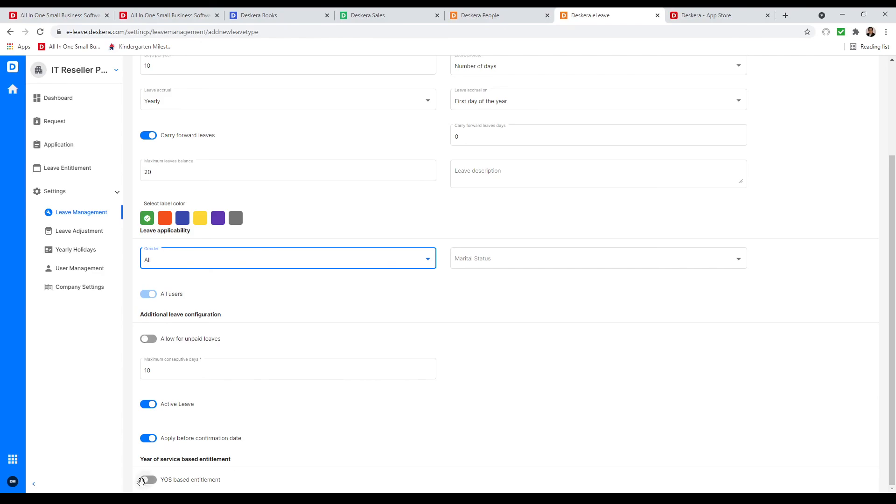
pyautogui.click(147, 480)
pyautogui.scroll(-2, 213, 453)
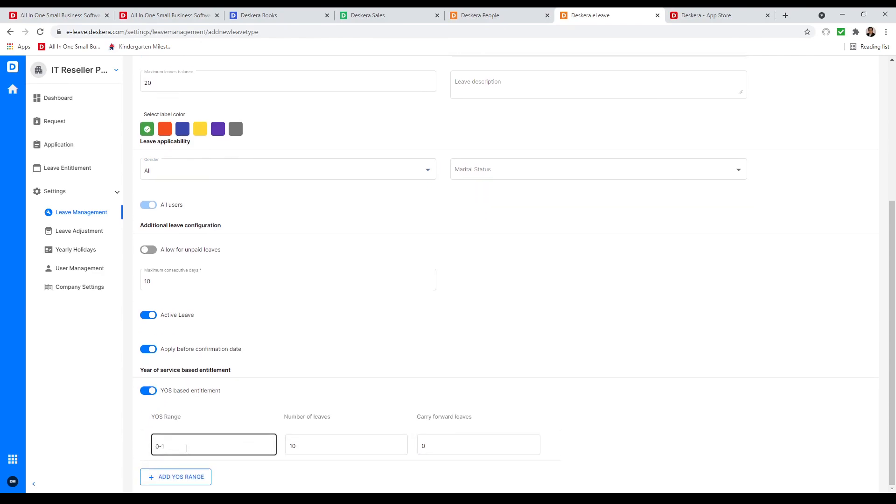
pyautogui.write('1')
pyautogui.scroll(5, 159, 420)
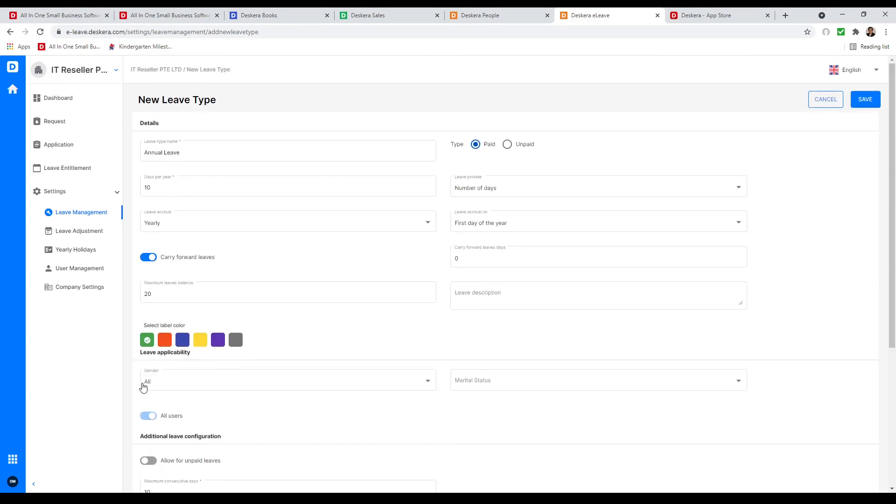
pyautogui.click(80, 232)
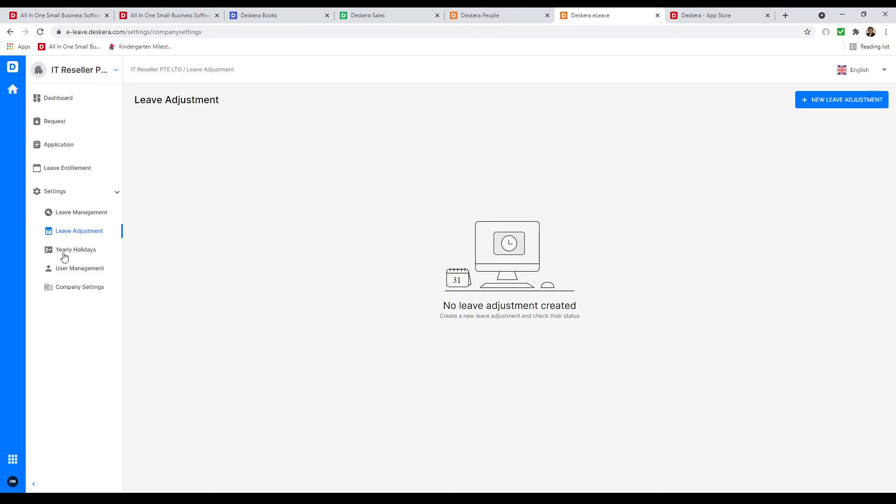
# Review Yearly Holidays, opening a New Holiday form and cancelling it unsaved.
pyautogui.click(87, 253)
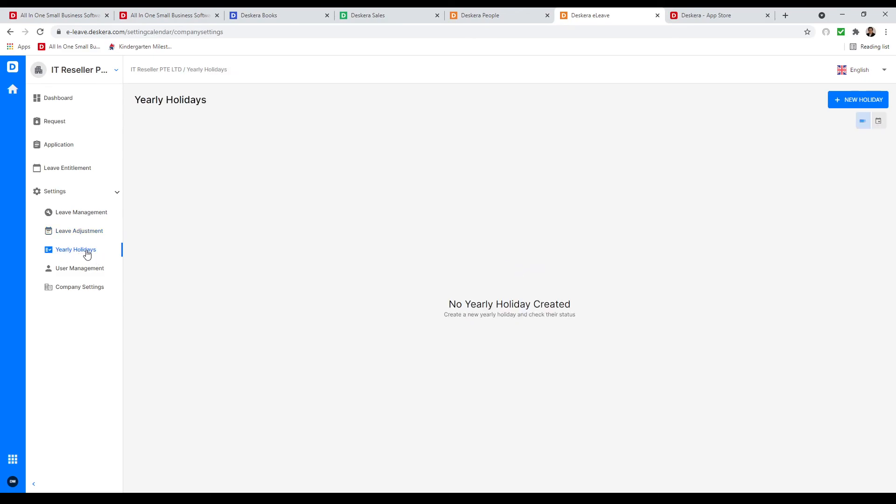
pyautogui.click(856, 109)
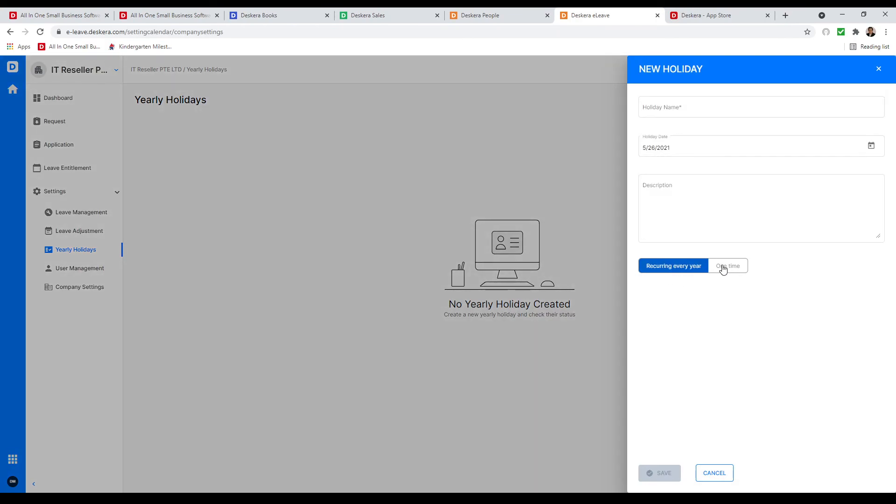
pyautogui.click(723, 474)
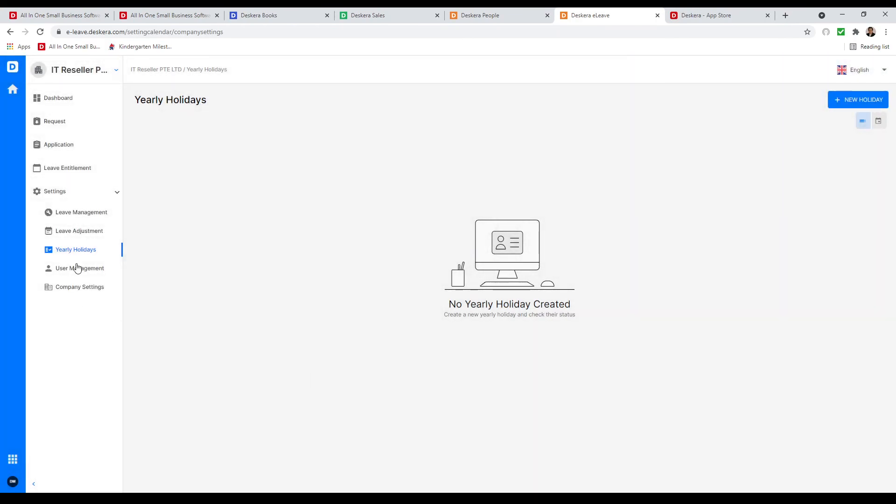
# Look at eLeave Company Settings, then go from Deskera People to the Expense app.
pyautogui.click(78, 294)
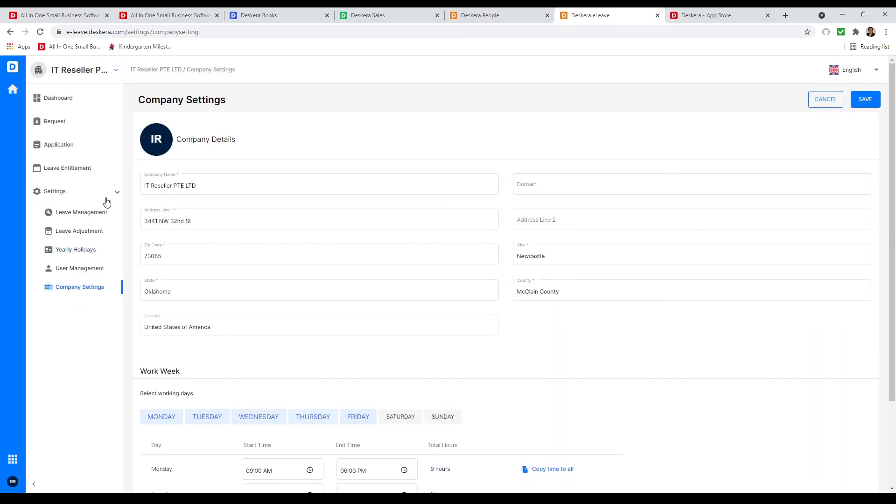
pyautogui.click(461, 19)
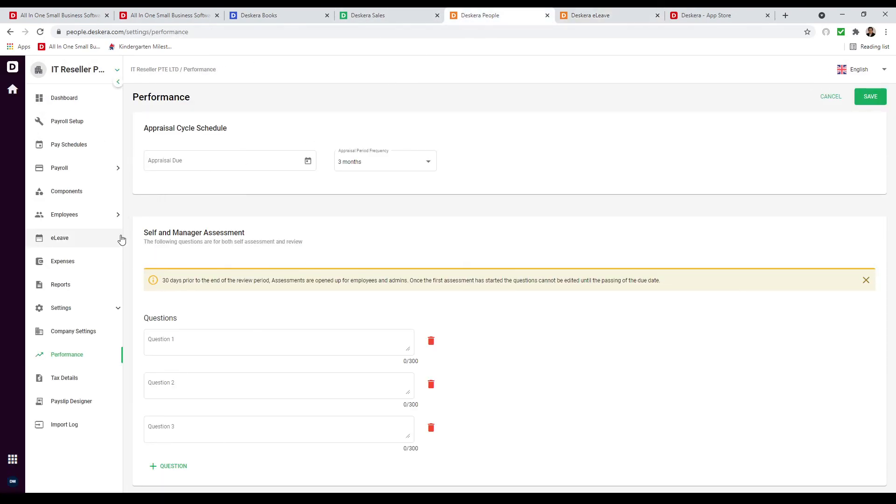
pyautogui.click(92, 267)
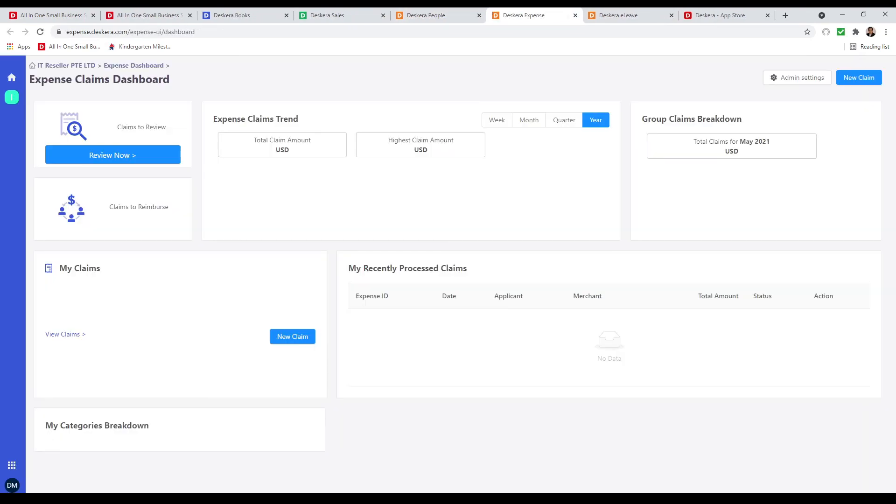
# In expense Admin settings, check the default group's members and list the expense categories.
pyautogui.click(810, 81)
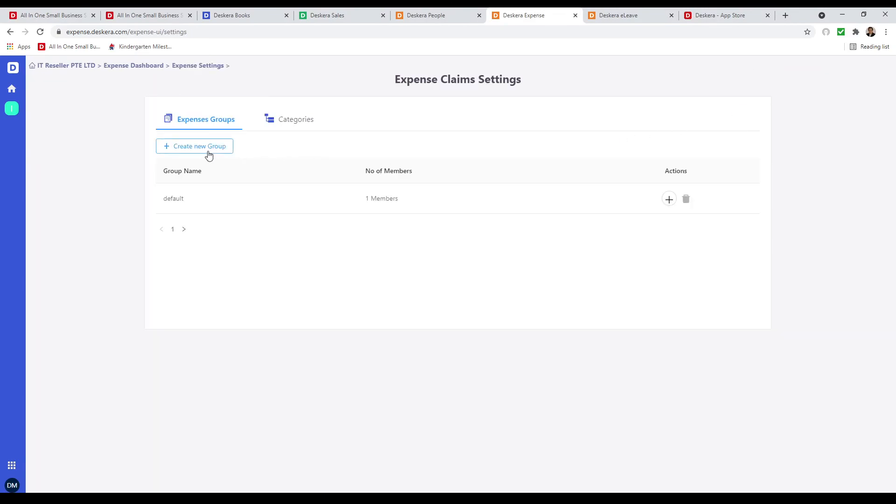
pyautogui.click(330, 208)
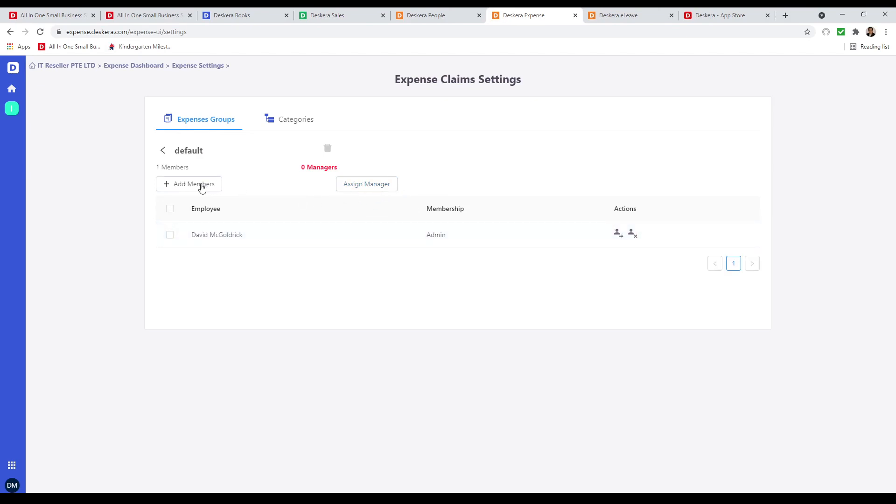
pyautogui.click(303, 120)
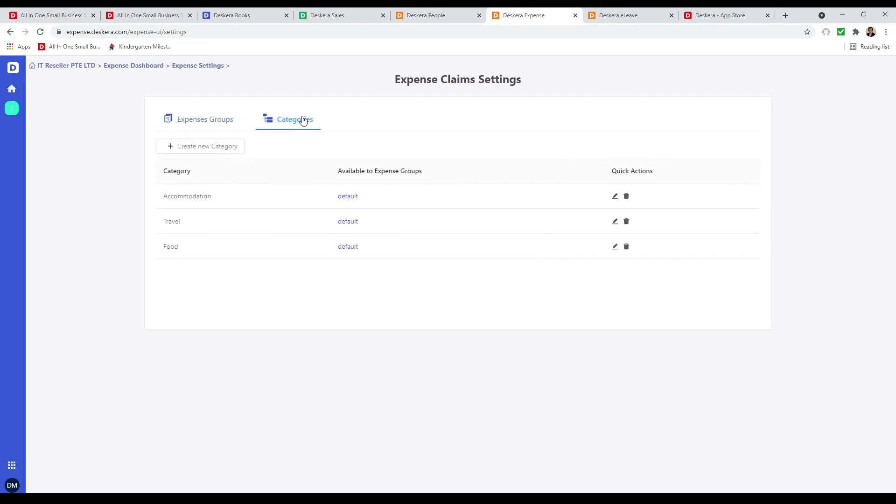
# Save a new 'Golf' category for the default group, then return to the Expense Dashboard.
pyautogui.click(214, 148)
pyautogui.click(653, 115)
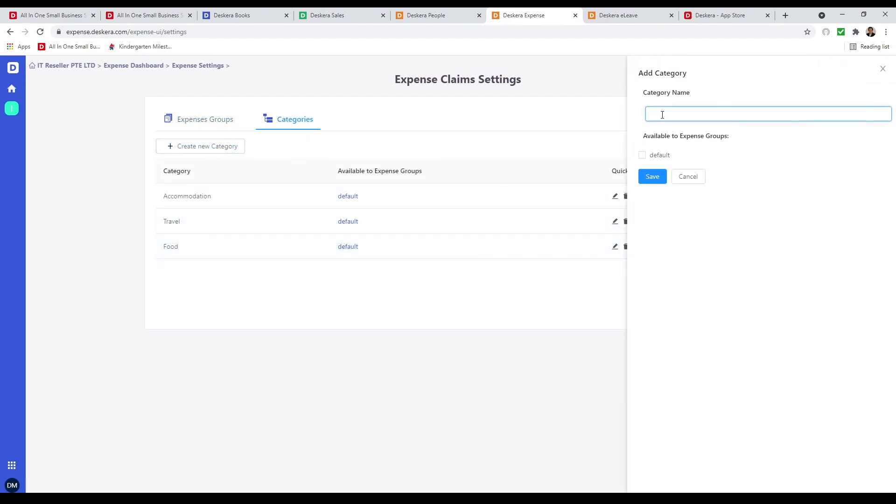
pyautogui.write('Golf')
pyautogui.click(658, 158)
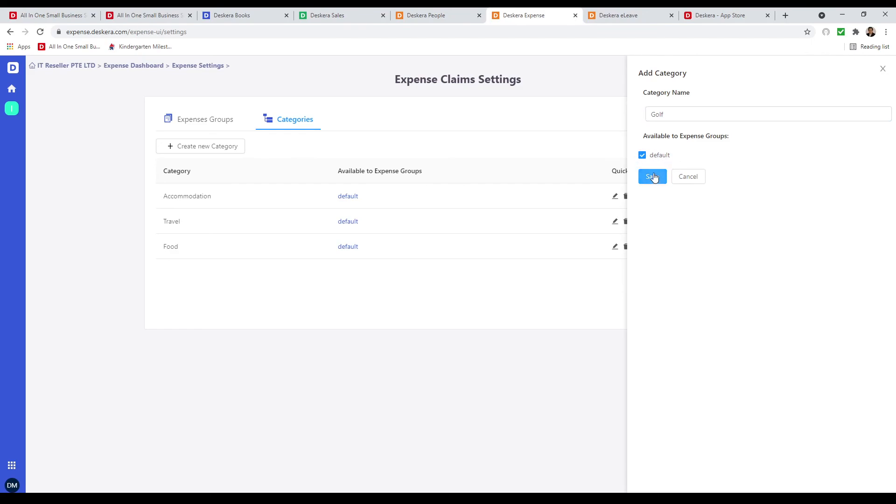
pyautogui.click(653, 177)
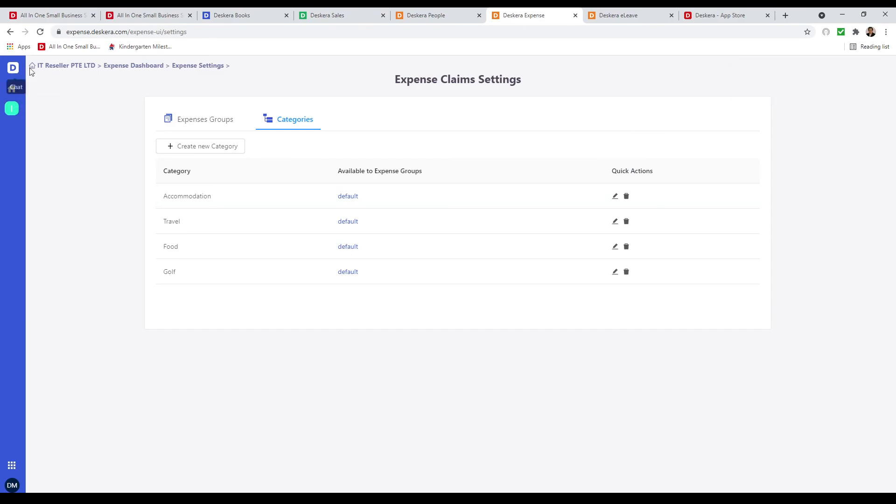
pyautogui.click(60, 71)
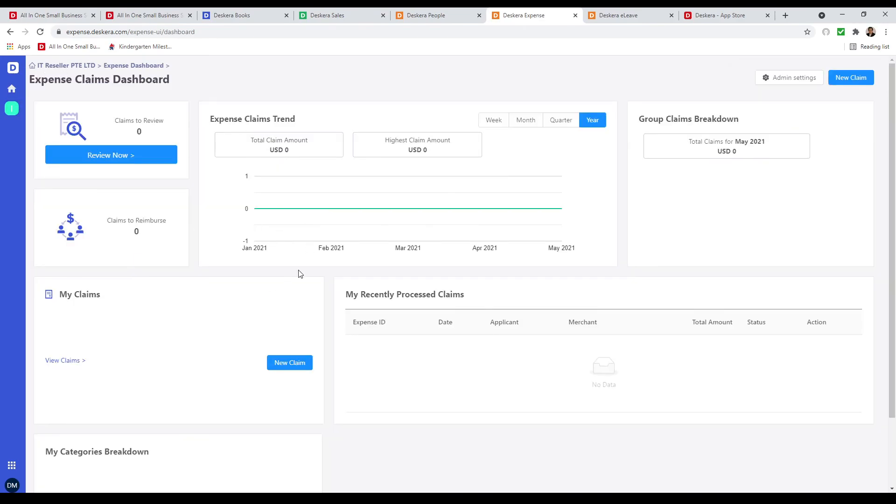